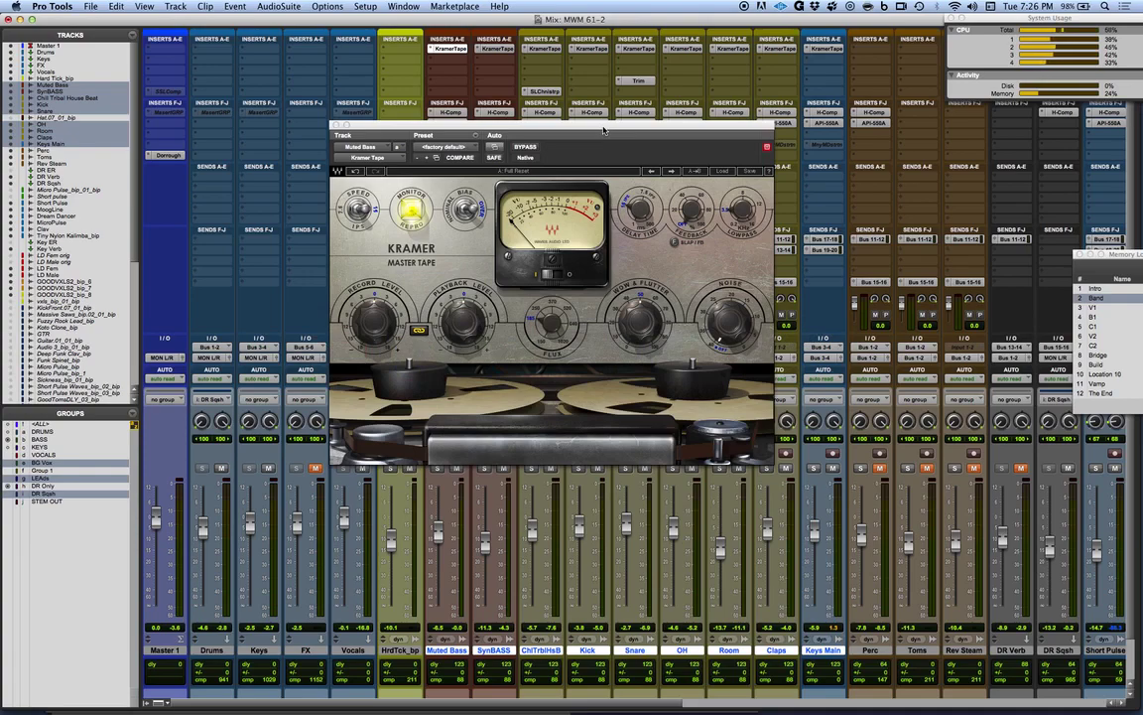
Switch to Safari and open the Mixing With Mike Episode 61 page on the MPG Online Music Production School site.
left_click_drag(607, 128, 621, 129)
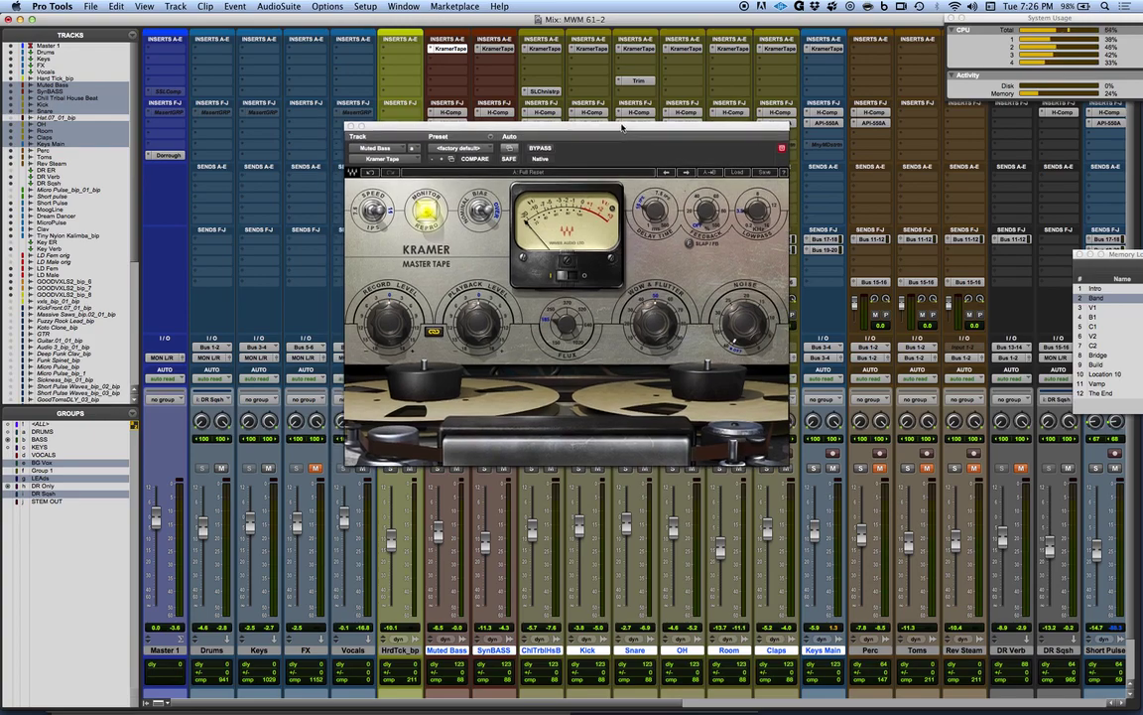
key("super+Tab")
key("super+Tab")
key("super+Tab")
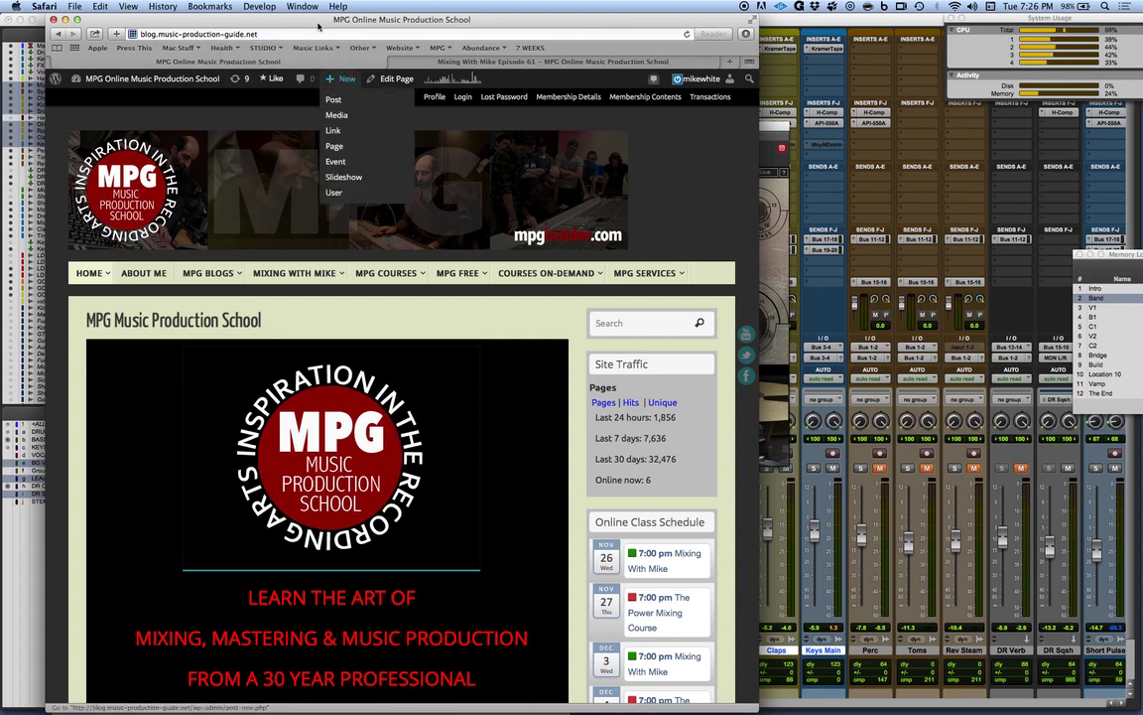
scroll(285, 355, "down", 2)
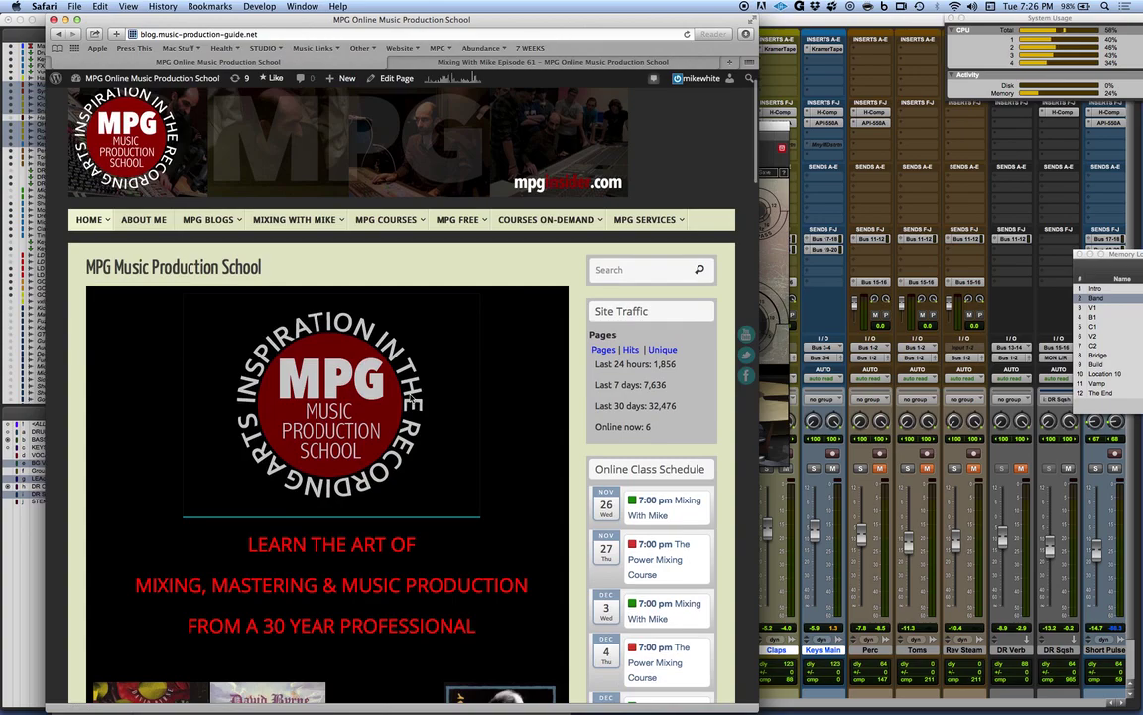
mouse_move(296, 226)
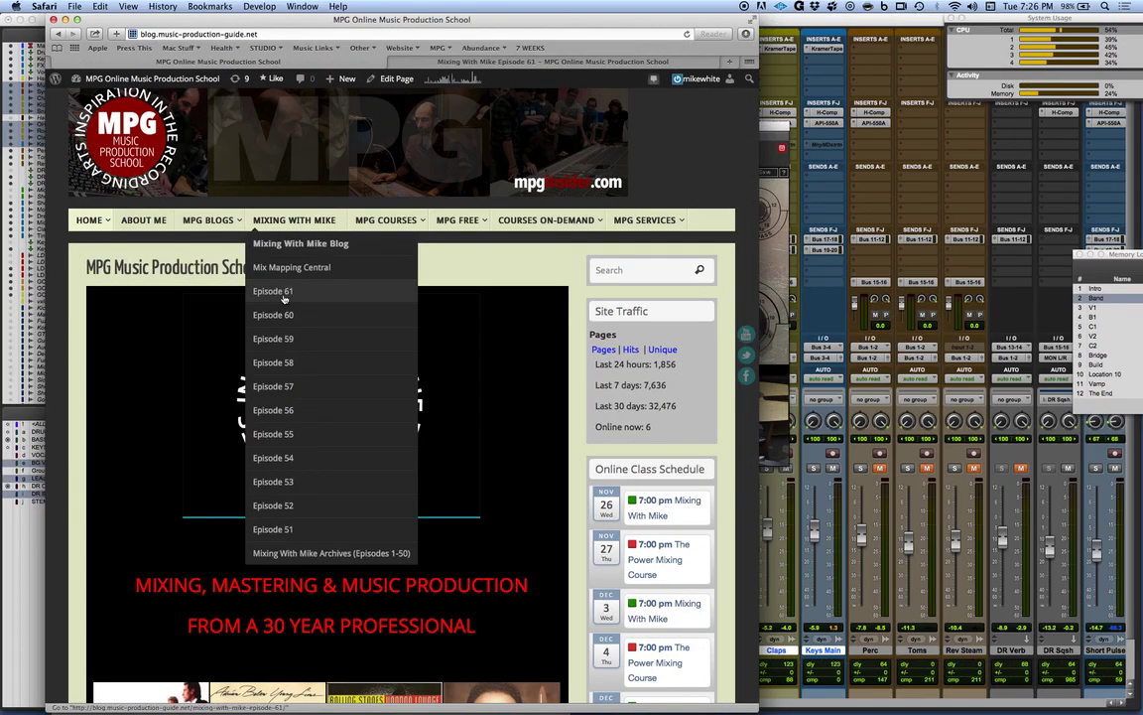
left_click(284, 292)
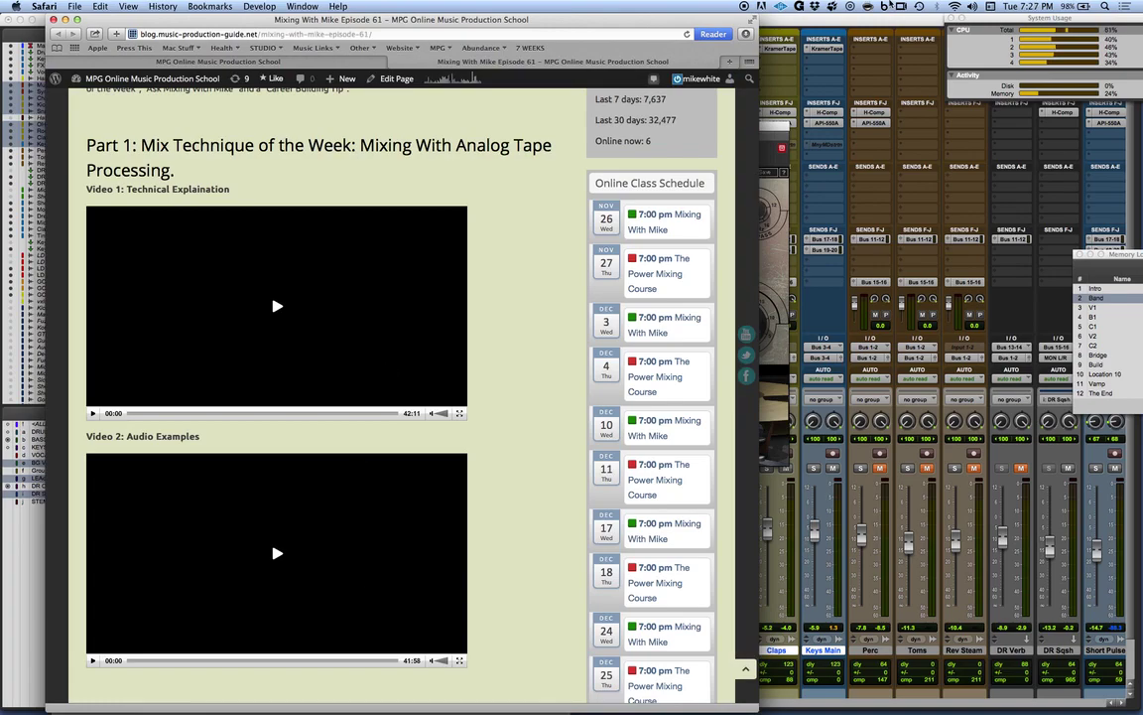
Return to Pro Tools, solo the Chill Tribal House Beat track and open its Kramer Tape insert.
left_click(772, 133)
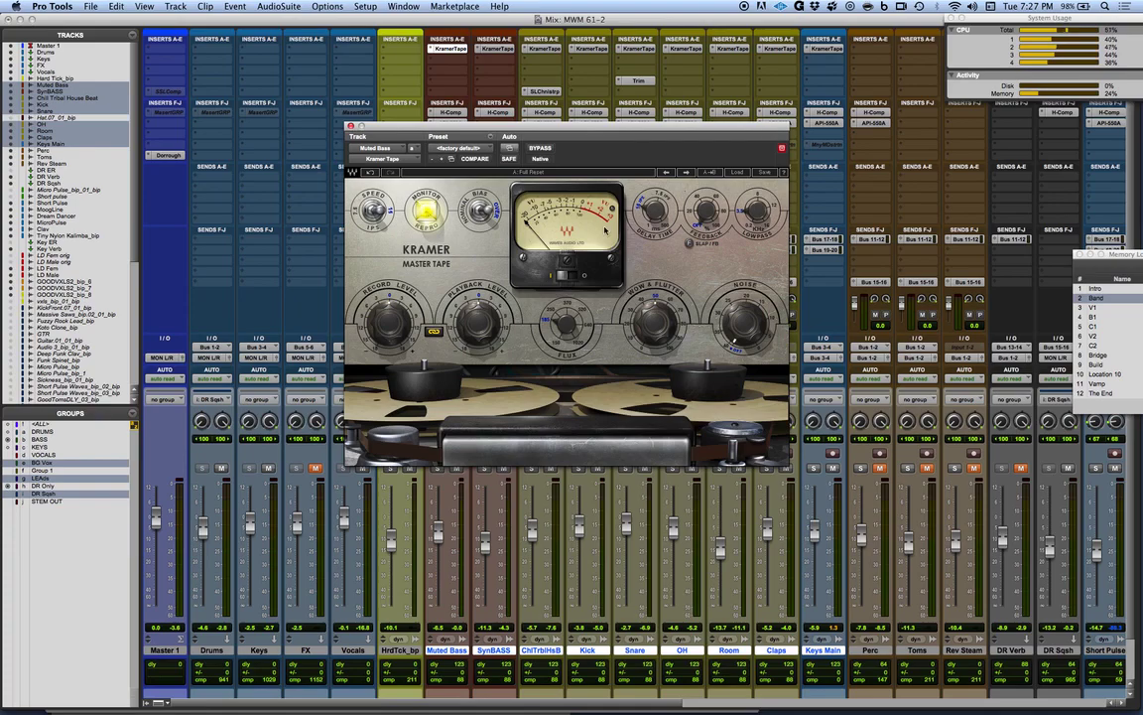
left_click_drag(547, 126, 805, 45)
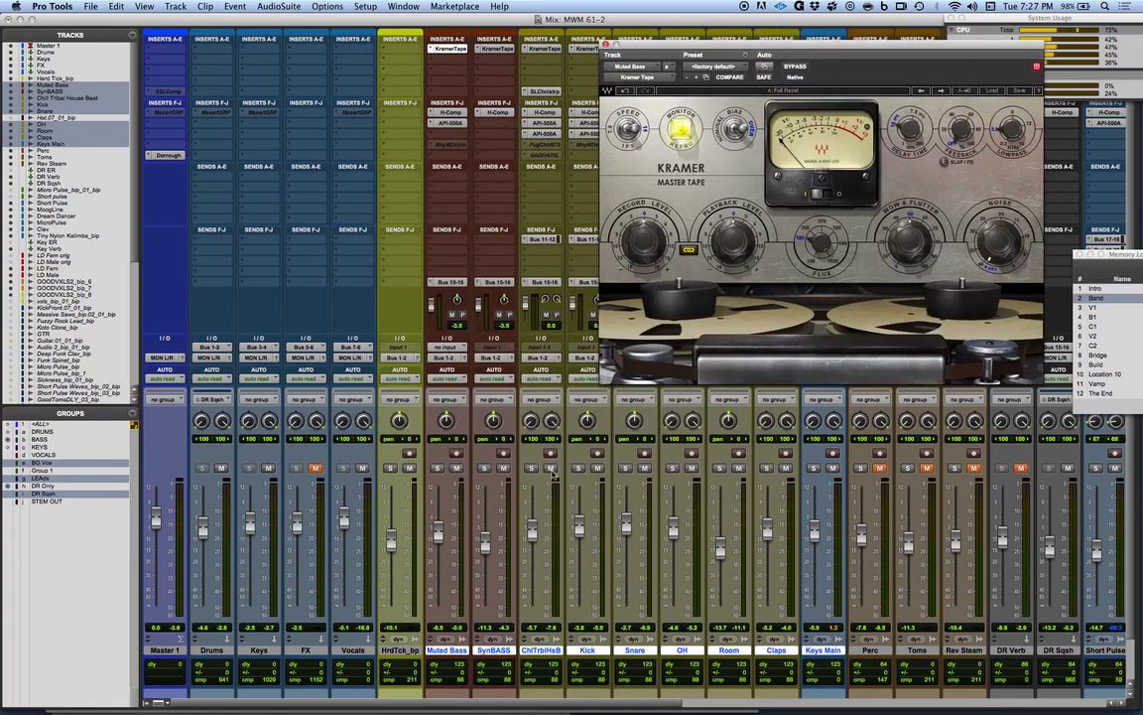
left_click(531, 469)
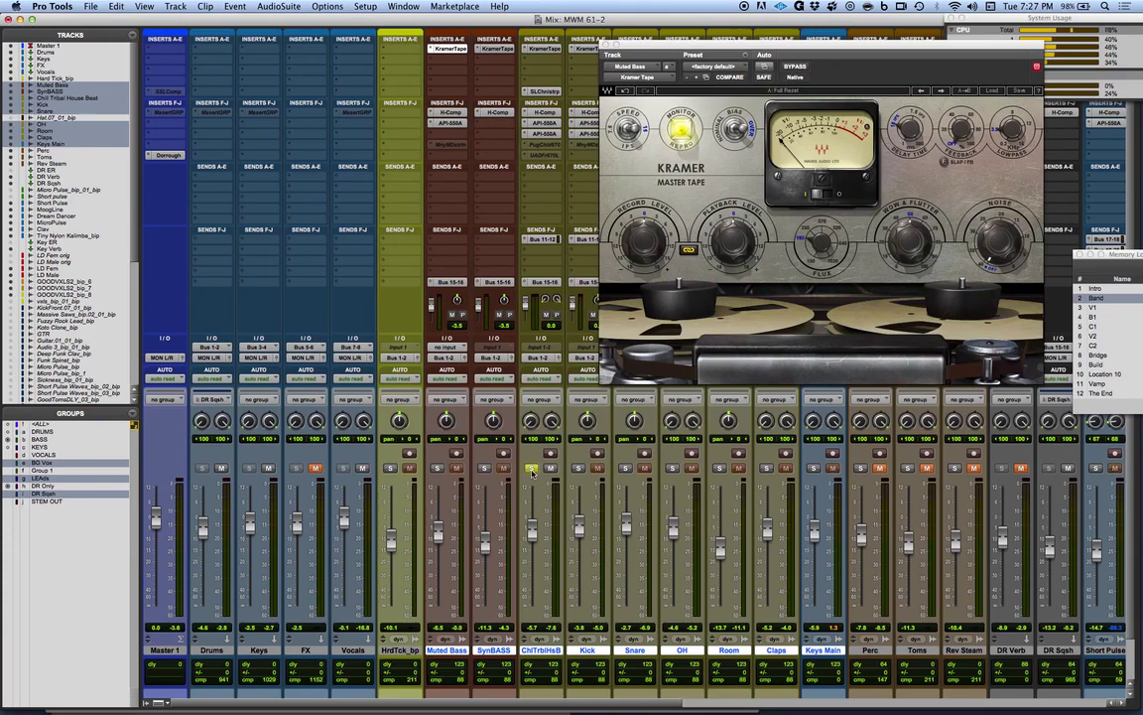
left_click(549, 50)
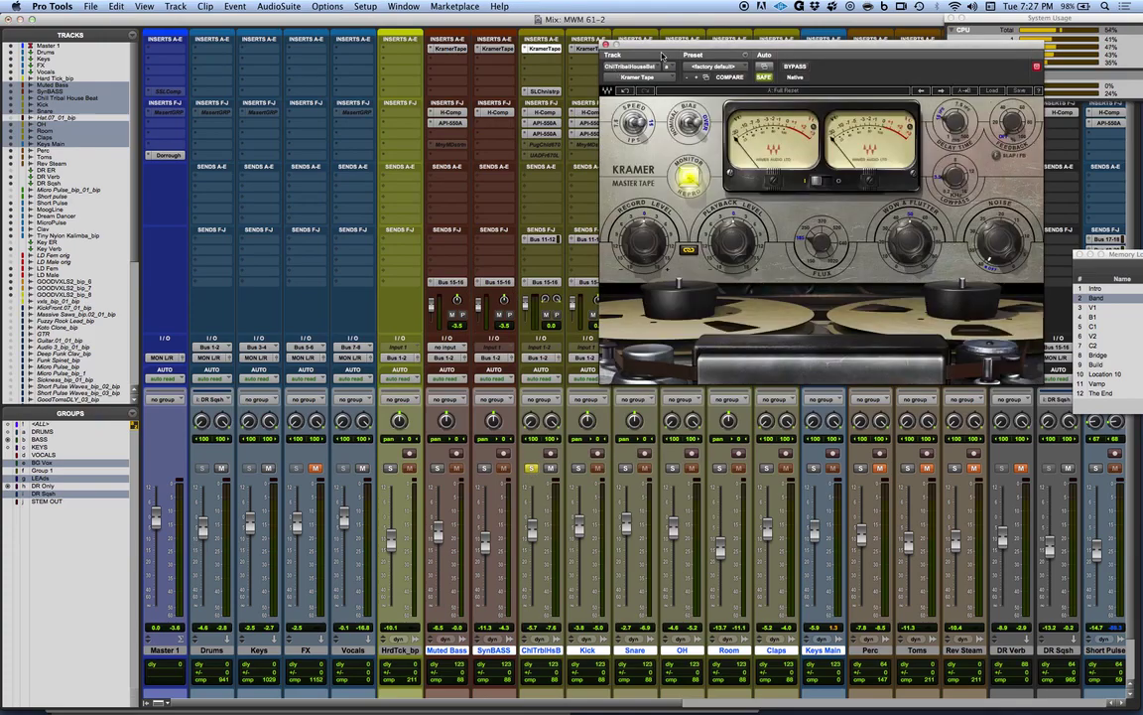
left_click_drag(617, 58, 522, 96)
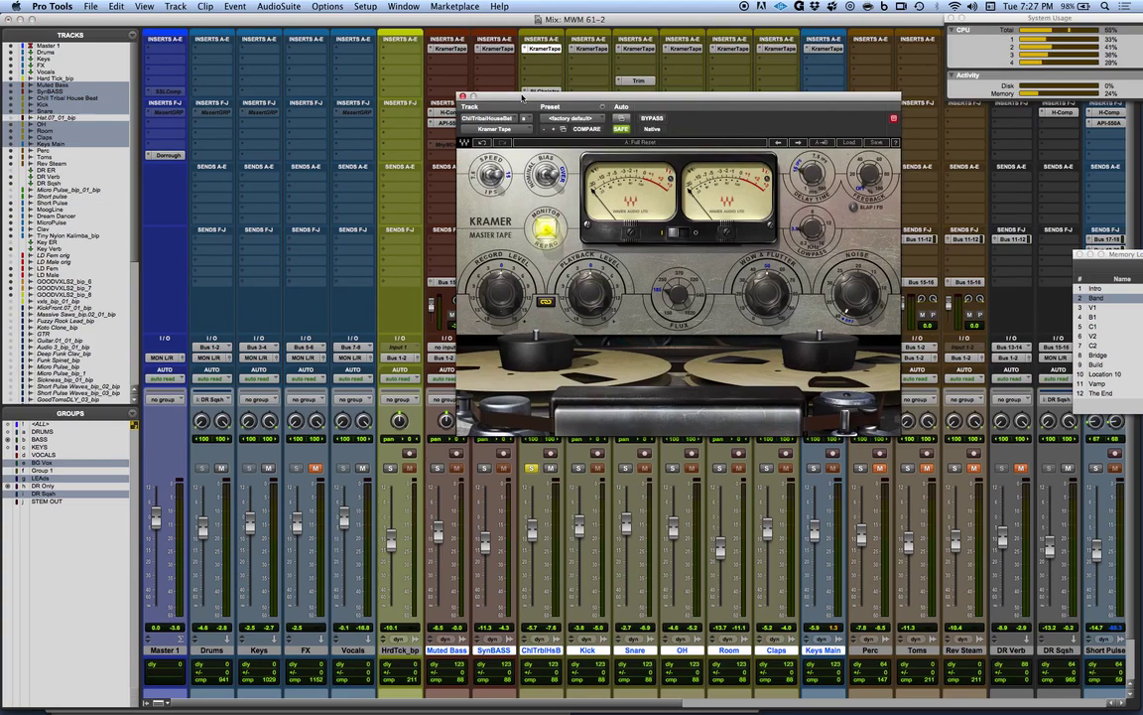
left_click_drag(522, 96, 476, 91)
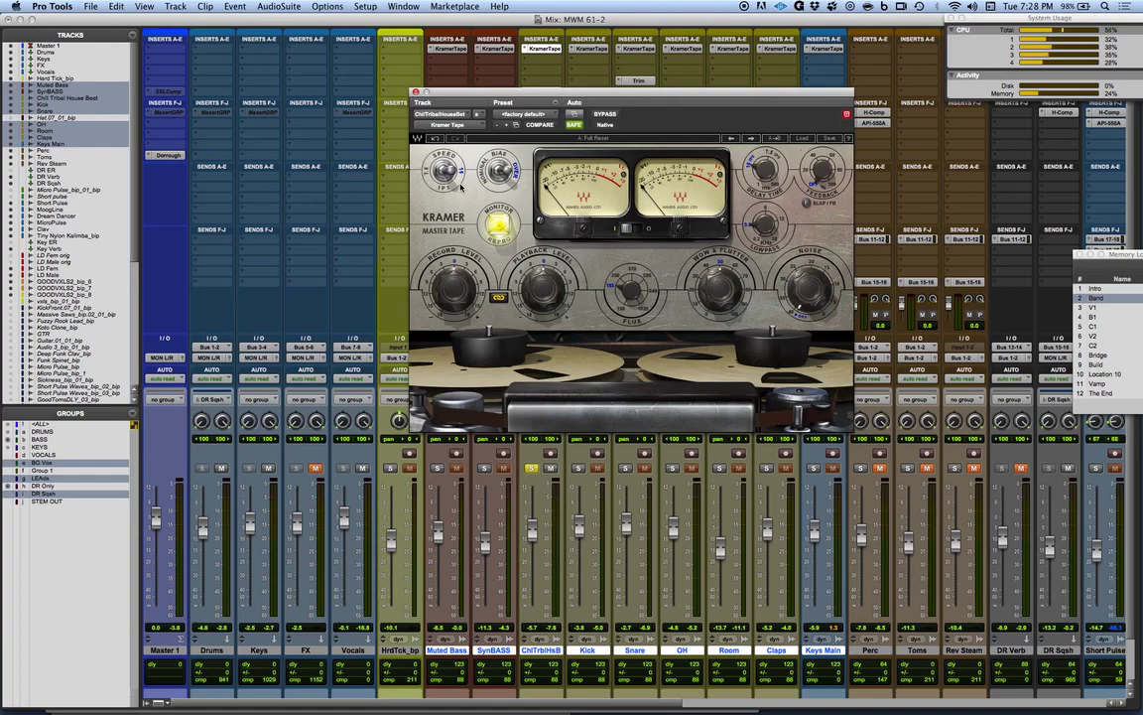
mouse_move(453, 199)
left_click_drag(485, 91, 528, 91)
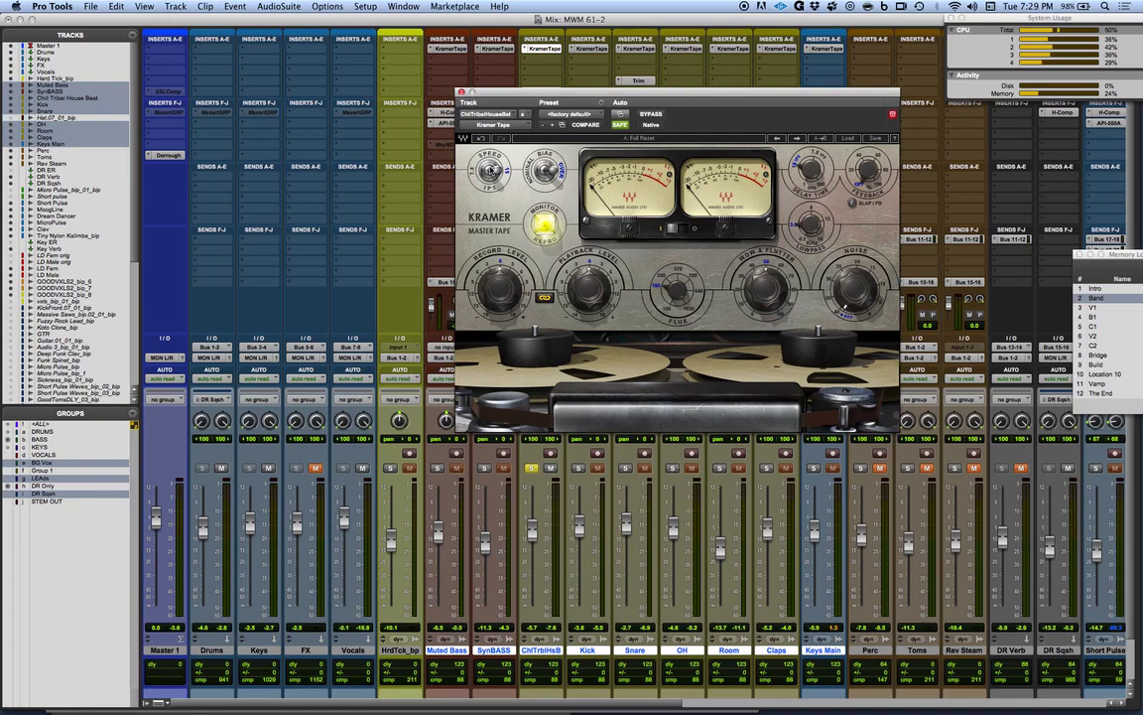
Play the mix and compare the 7.5 and 15 ips tape speeds on the Kramer Tape, ending on 15 ips.
key("space")
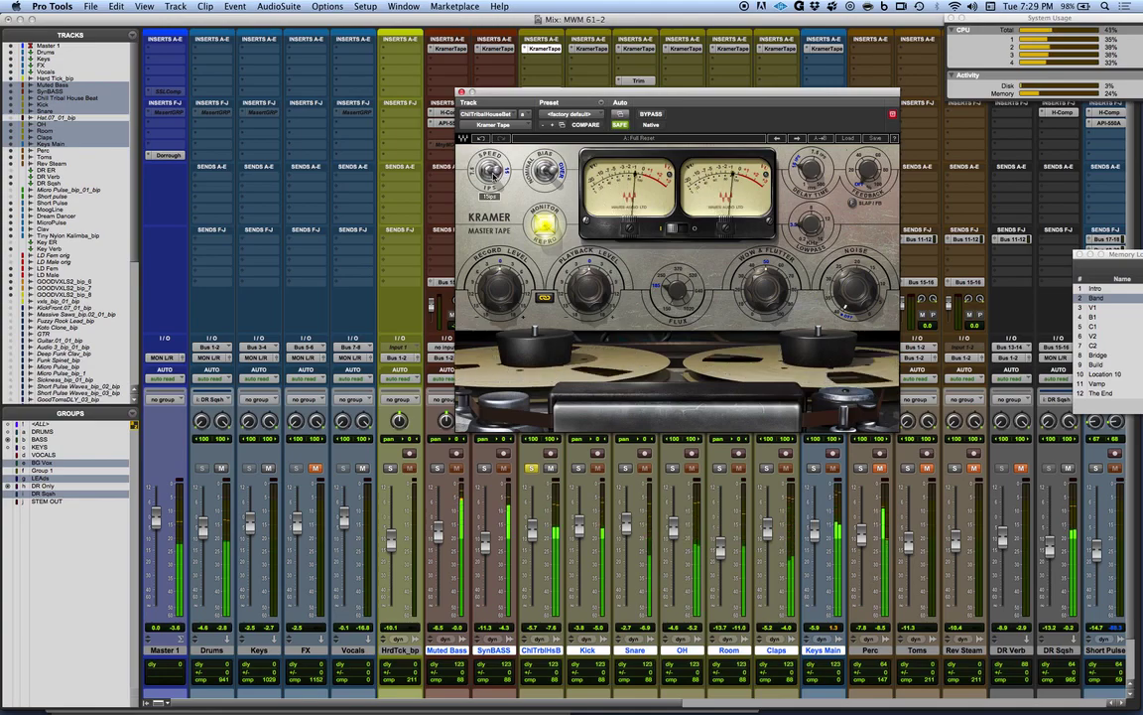
left_click(489, 168)
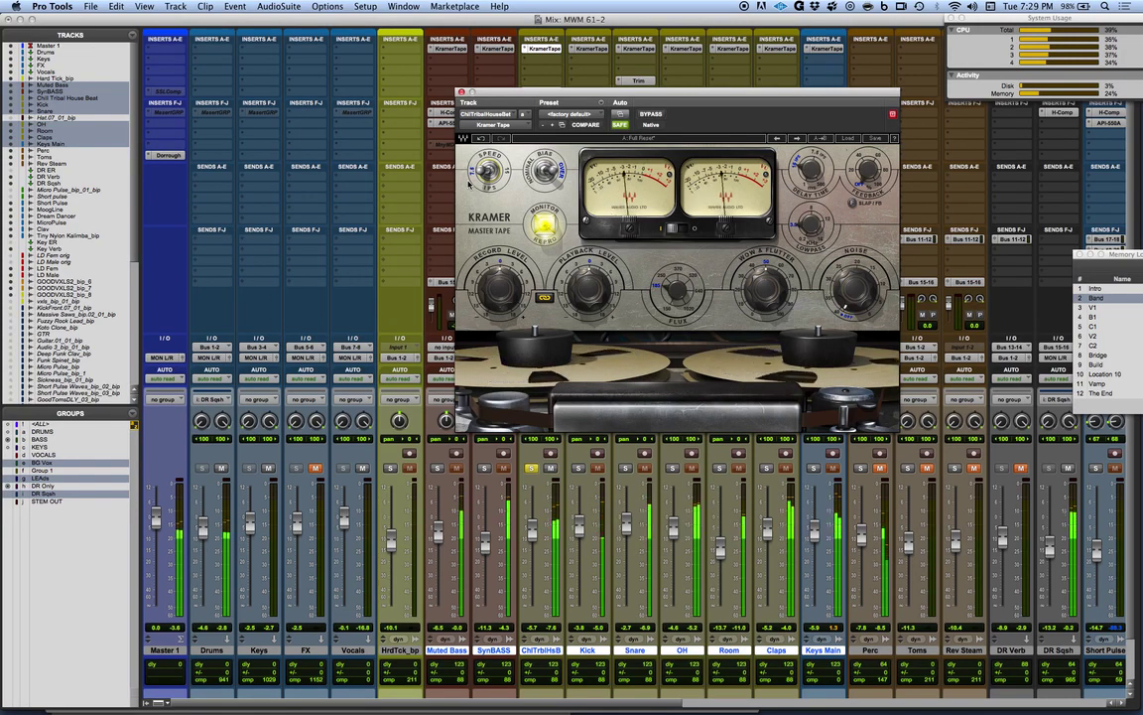
left_click(489, 170)
left_click(491, 173)
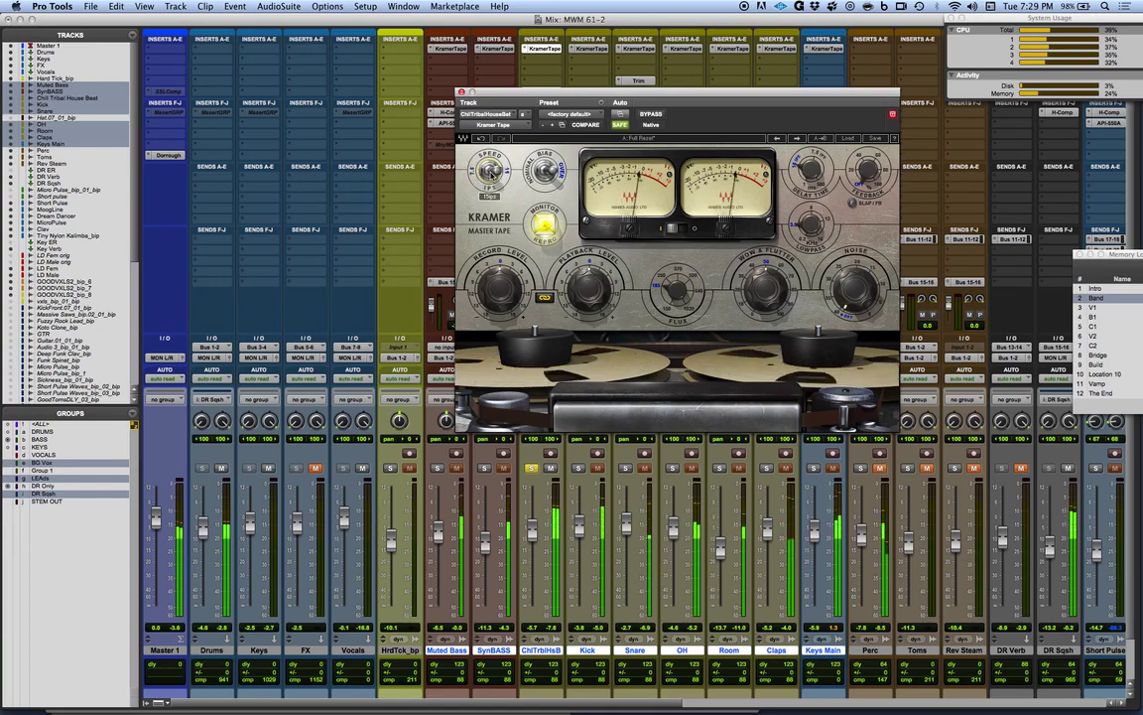
left_click(493, 181)
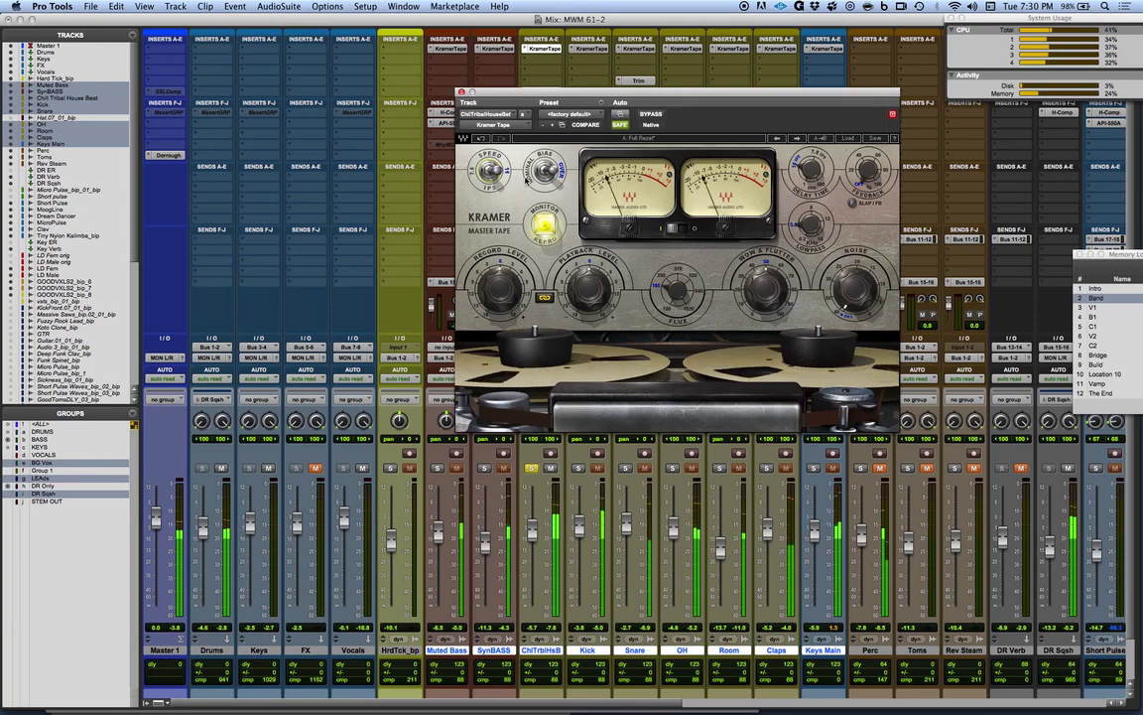
Set the Kramer Tape bias to Nominal and turn down the record level with the playback level linked.
left_click(543, 171)
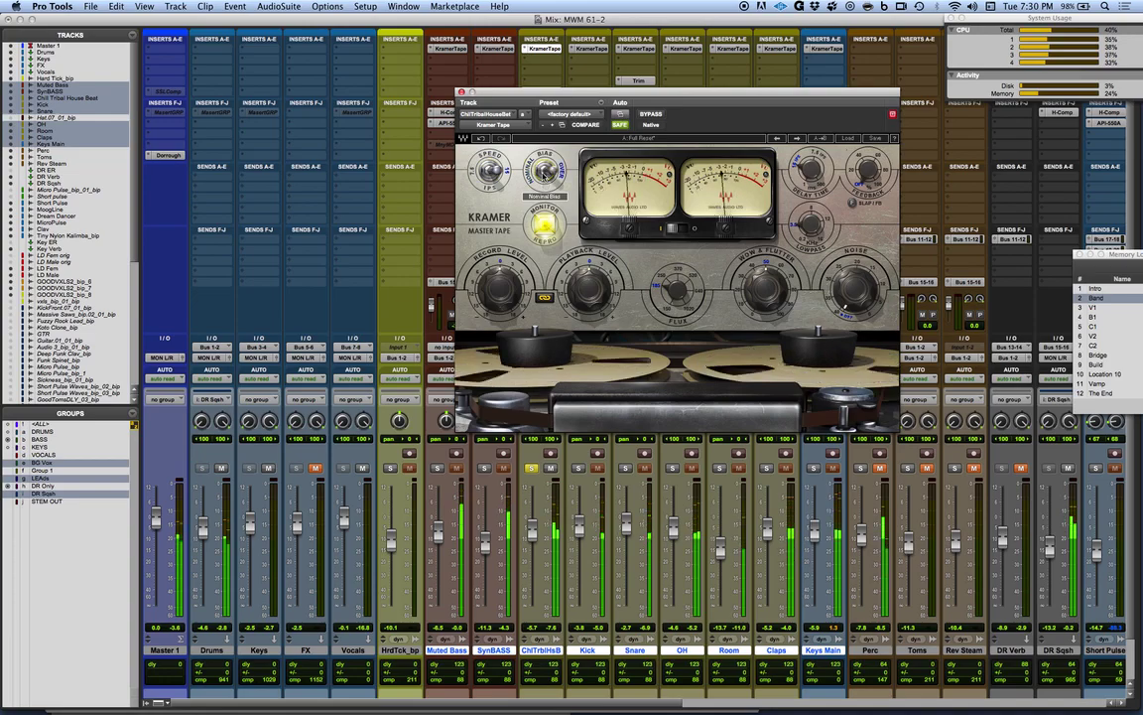
left_click(543, 171)
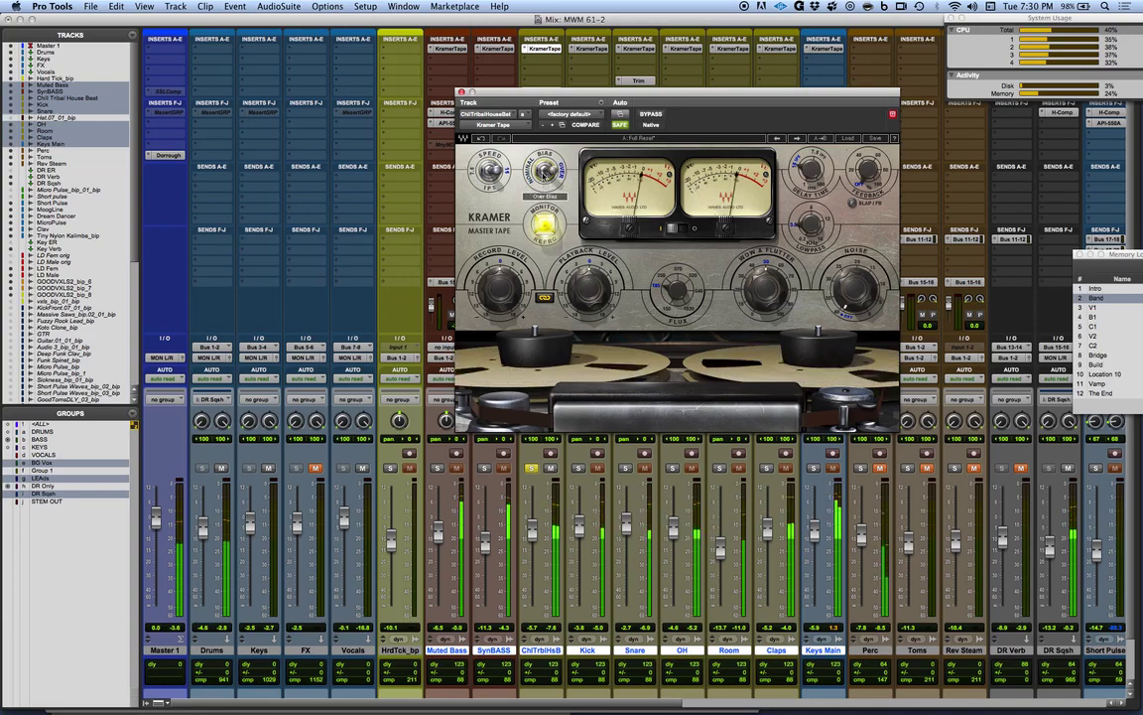
left_click(543, 171)
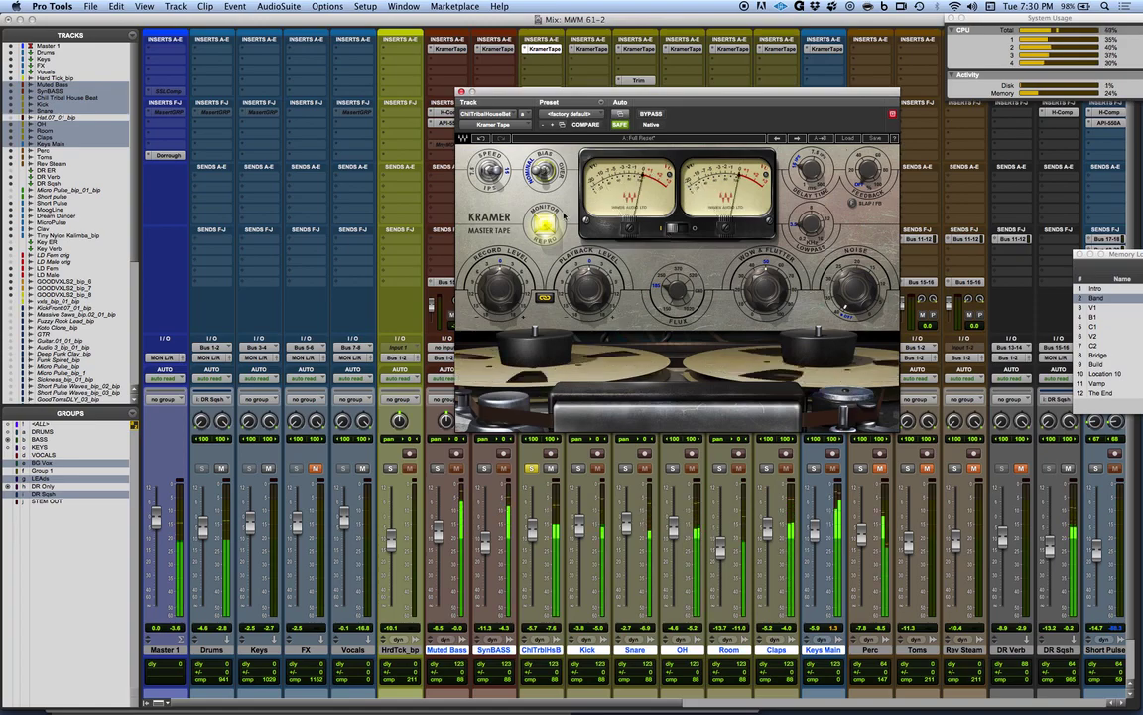
mouse_move(499, 290)
left_click_drag(499, 291, 499, 331)
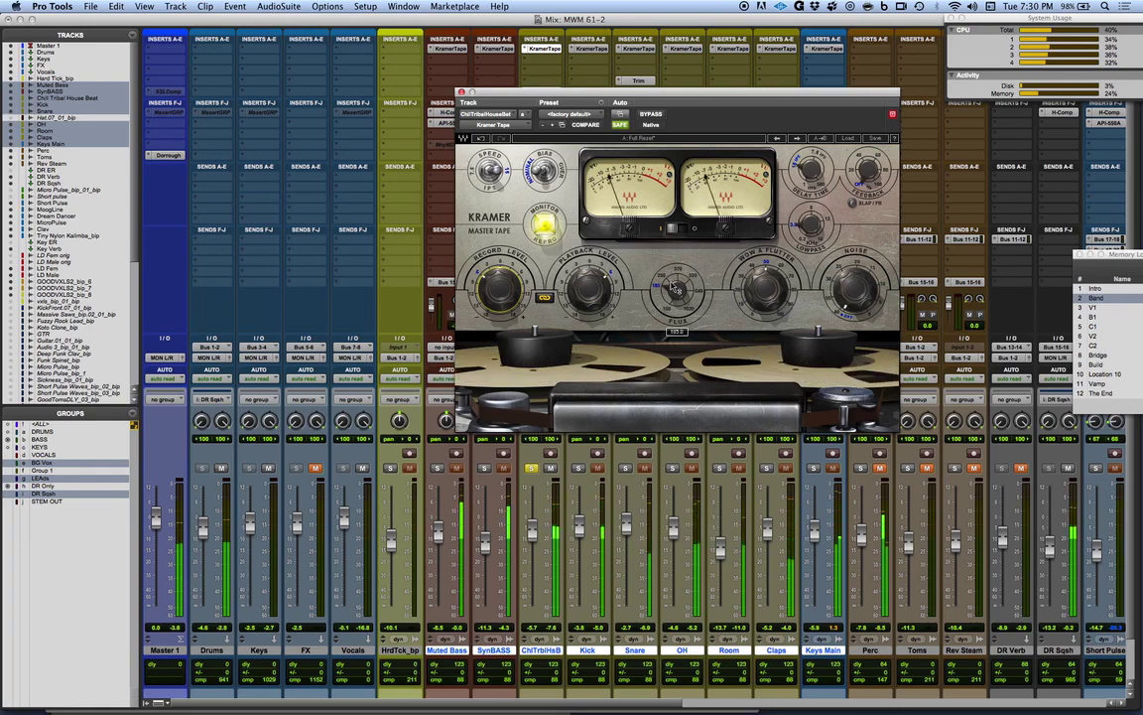
mouse_move(517, 302)
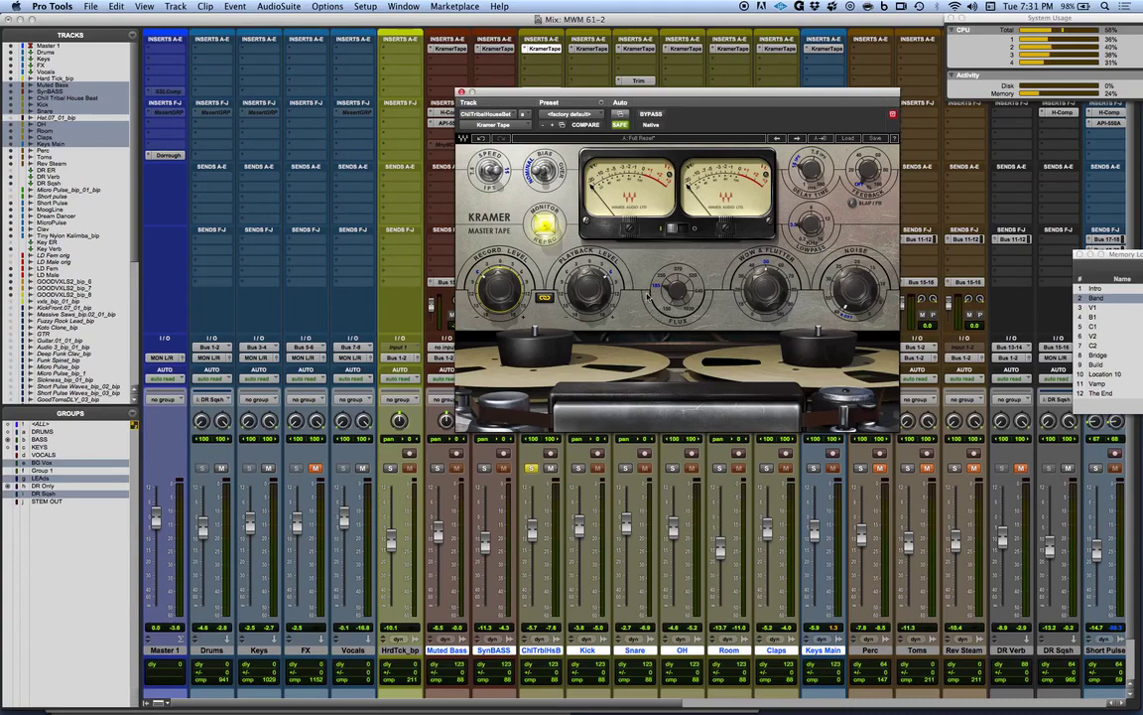
Audition progressively higher Kramer Tape flux settings, going through 370 and 640 up to the maximum.
mouse_move(657, 290)
left_click(663, 279)
left_click(677, 270)
left_click(696, 278)
left_click(664, 278)
mouse_move(493, 293)
mouse_move(675, 282)
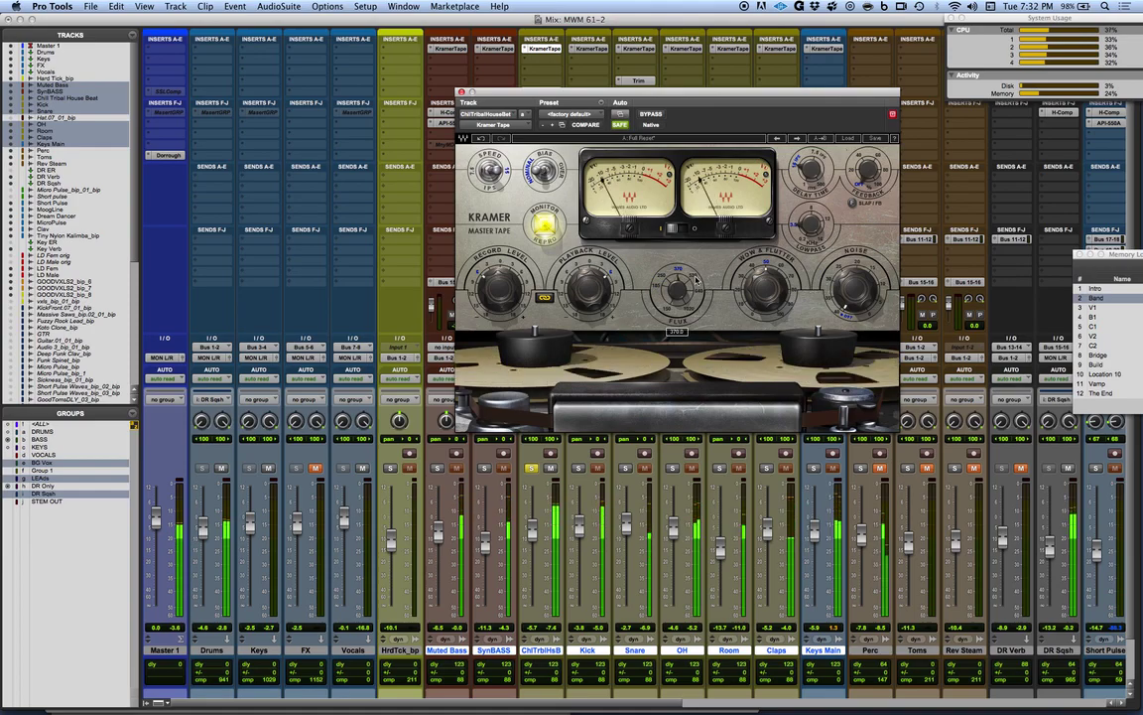
scroll(696, 280, "up", 5)
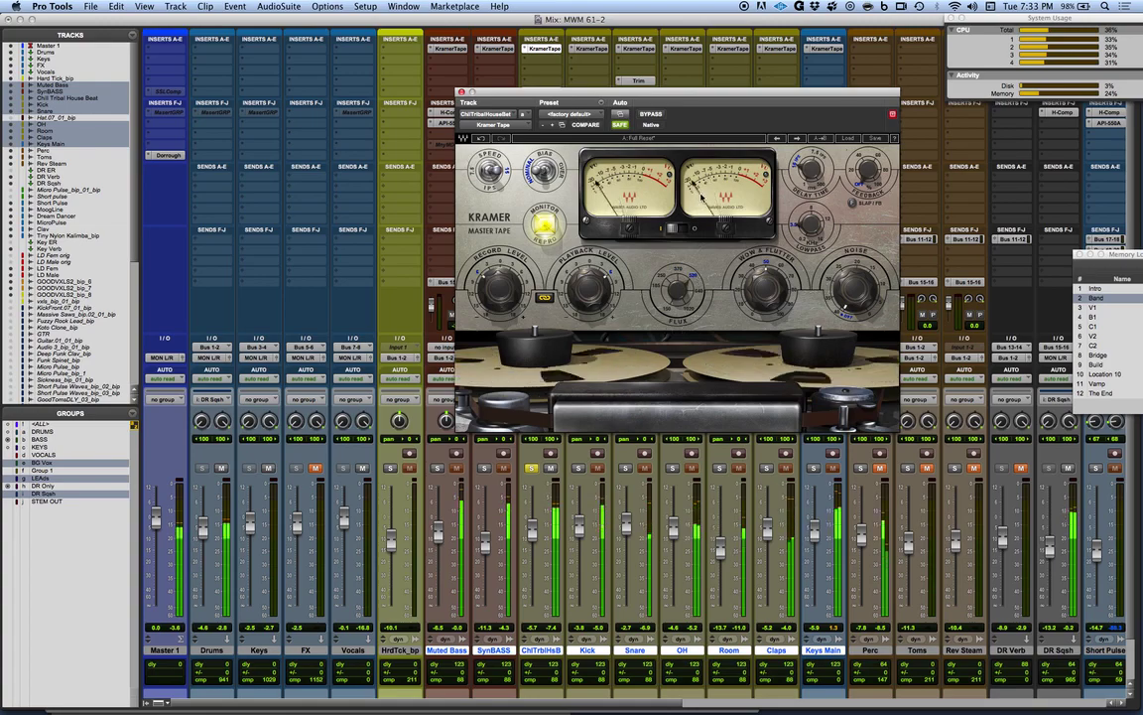
left_click(700, 294)
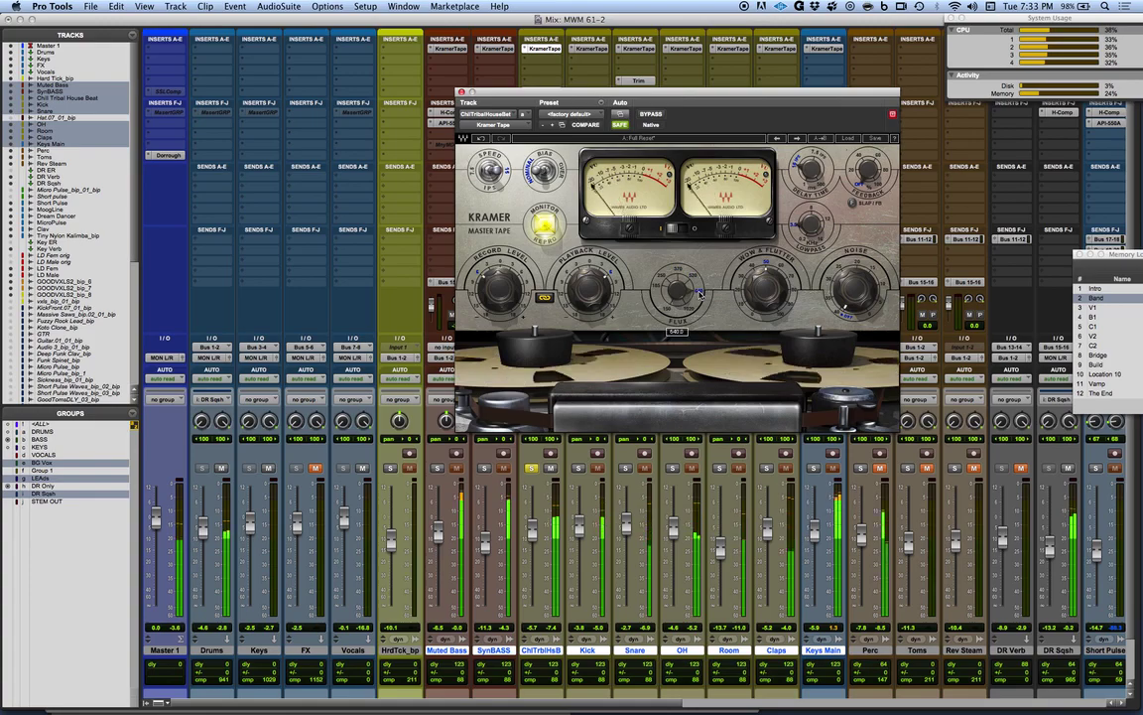
left_click(692, 313)
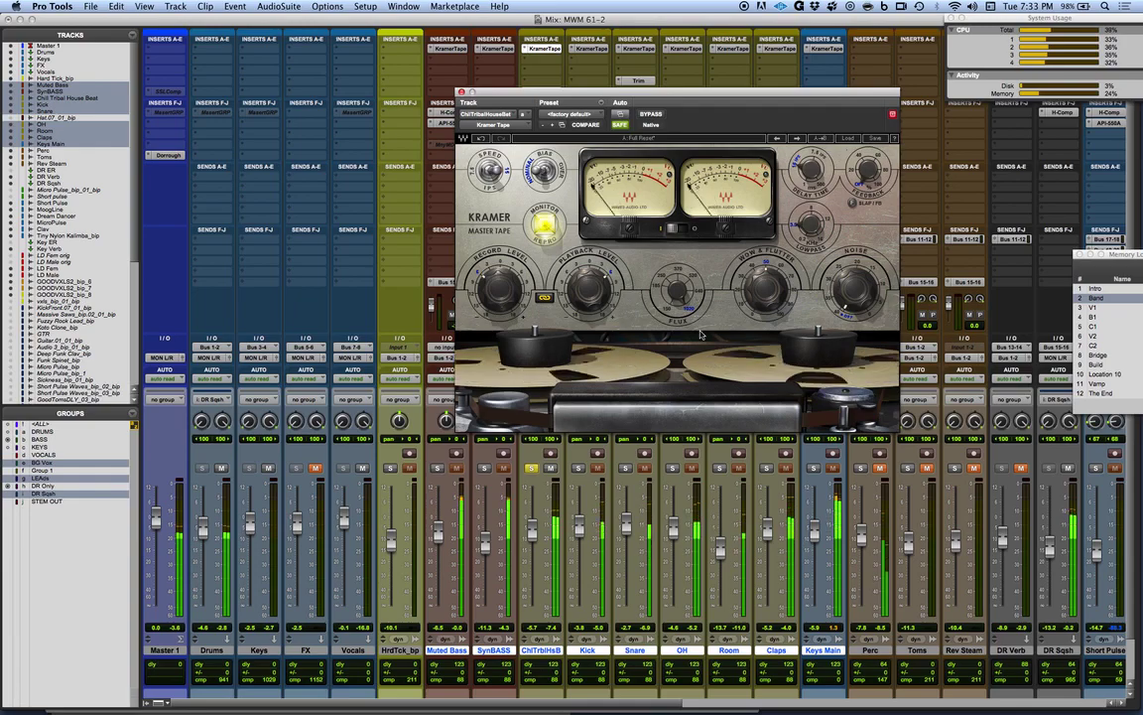
Set the Kramer Tape flux on the Chill Tribal House Beat track to 250 and stop playback.
left_click(663, 296)
left_click(681, 272)
left_click(680, 272)
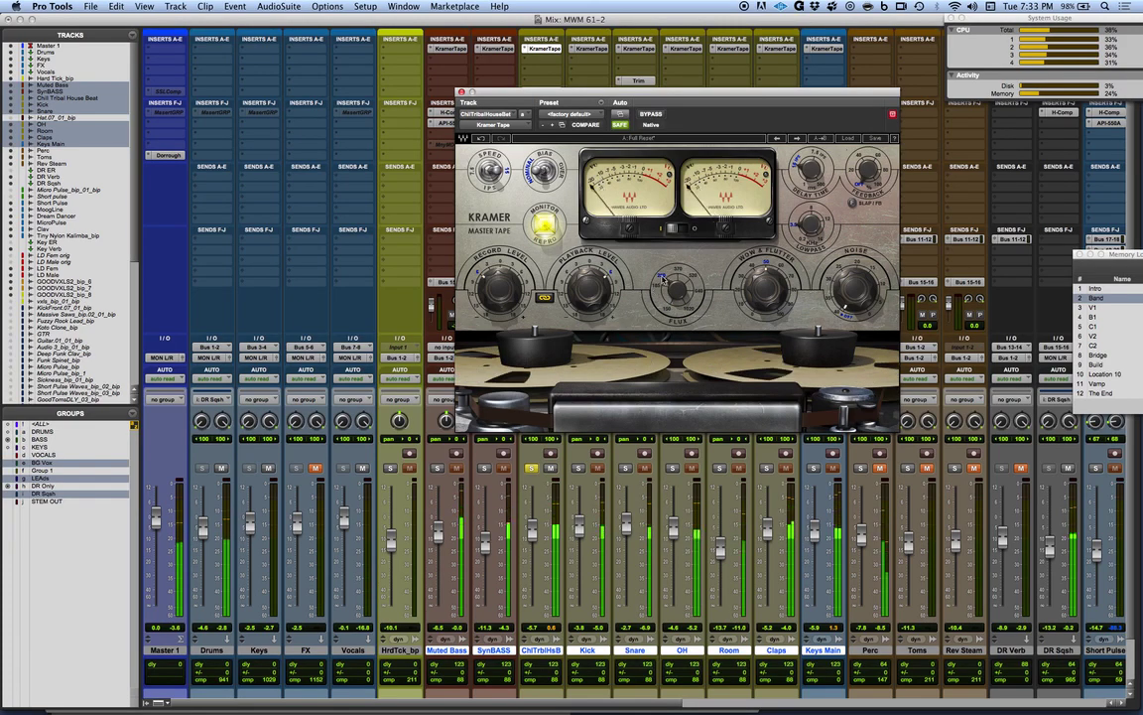
left_click(667, 287)
mouse_move(668, 288)
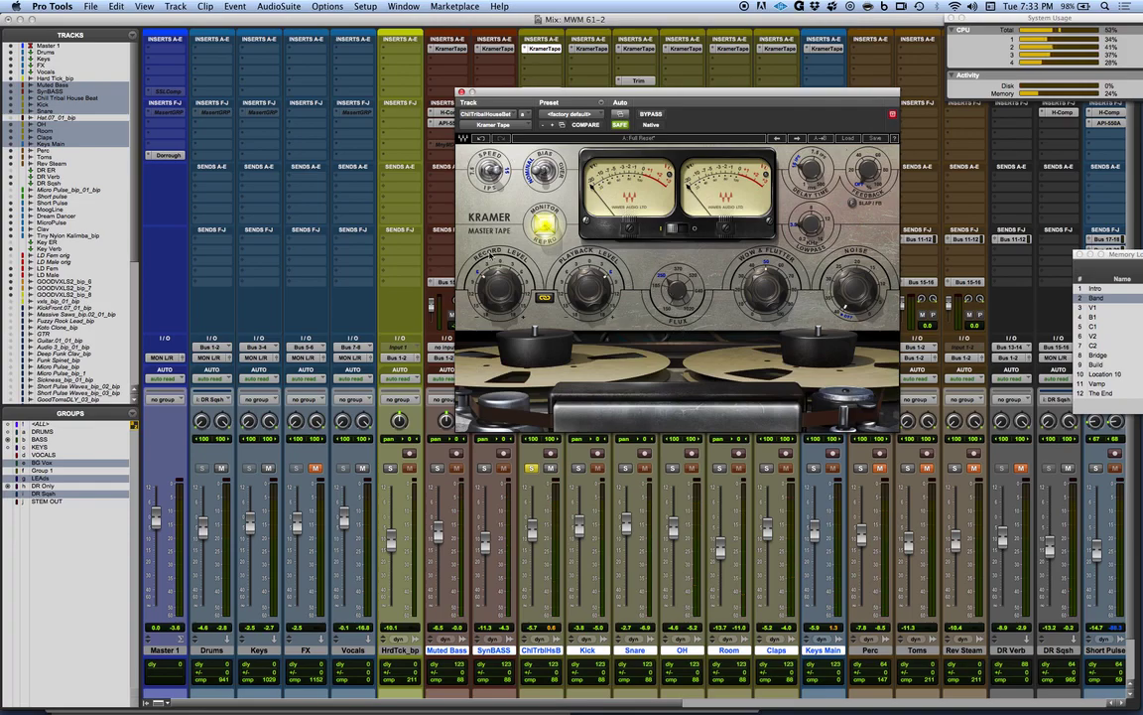
Copy the Chill Tribal House Beat track's Kramer Tape settings to the Kick's Kramer Tape insert and solo the Kick track.
left_click(621, 114)
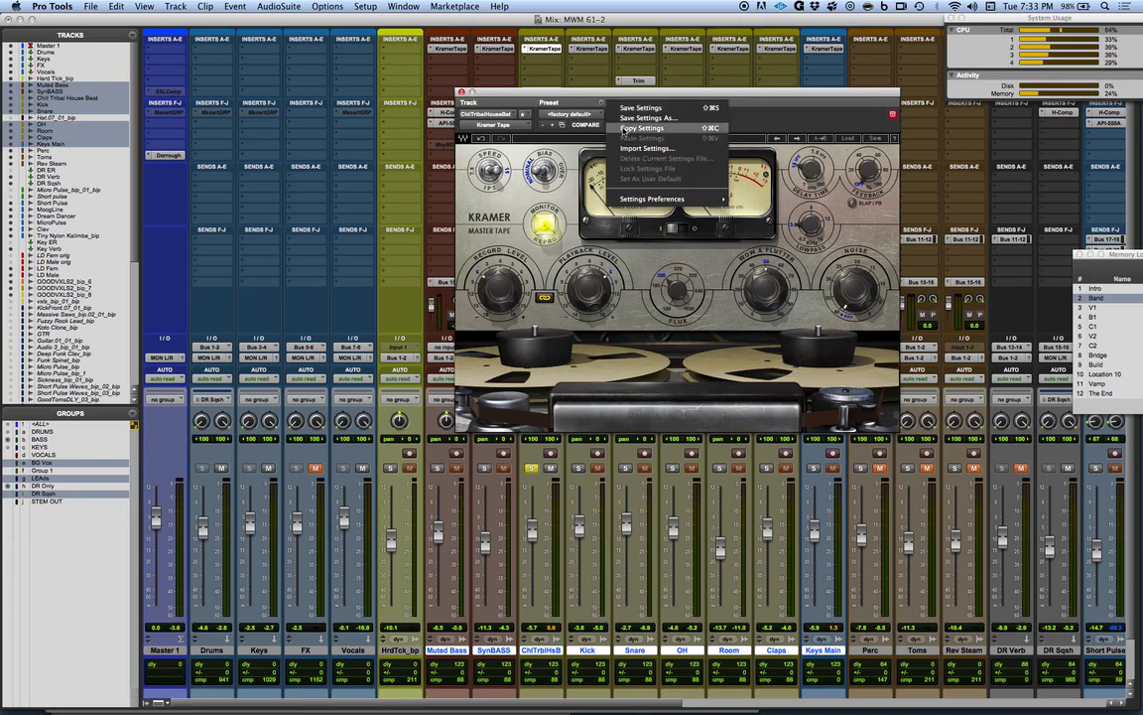
left_click(623, 129)
left_click(592, 48)
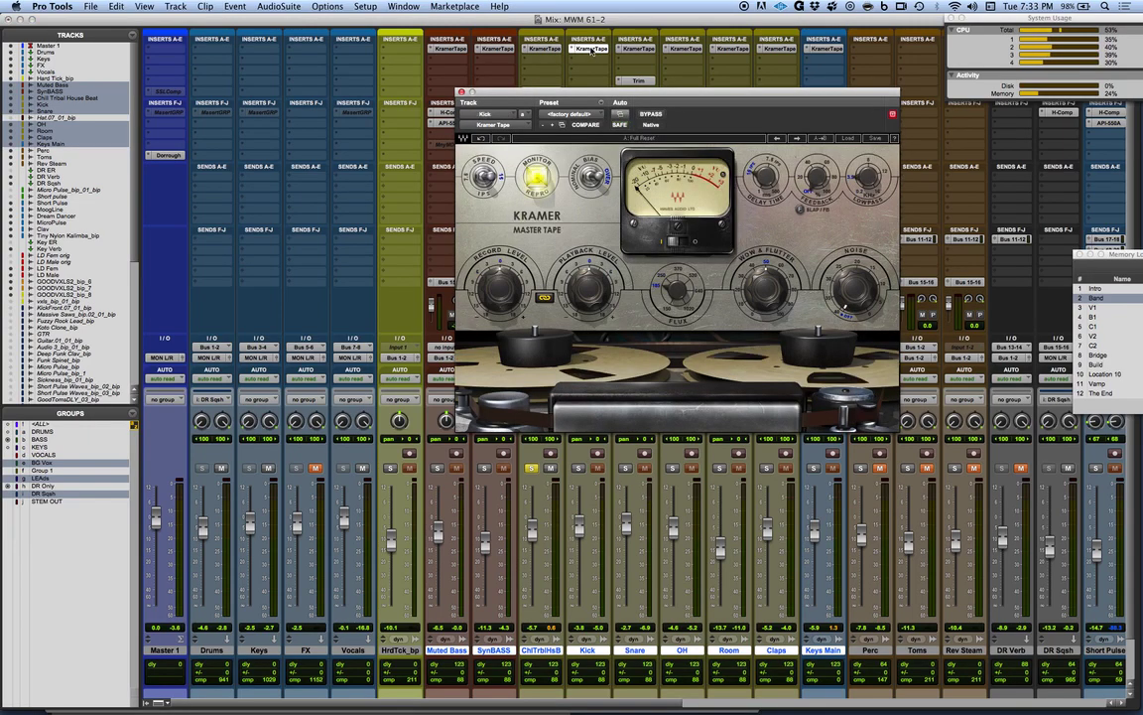
left_click_drag(595, 92, 784, 55)
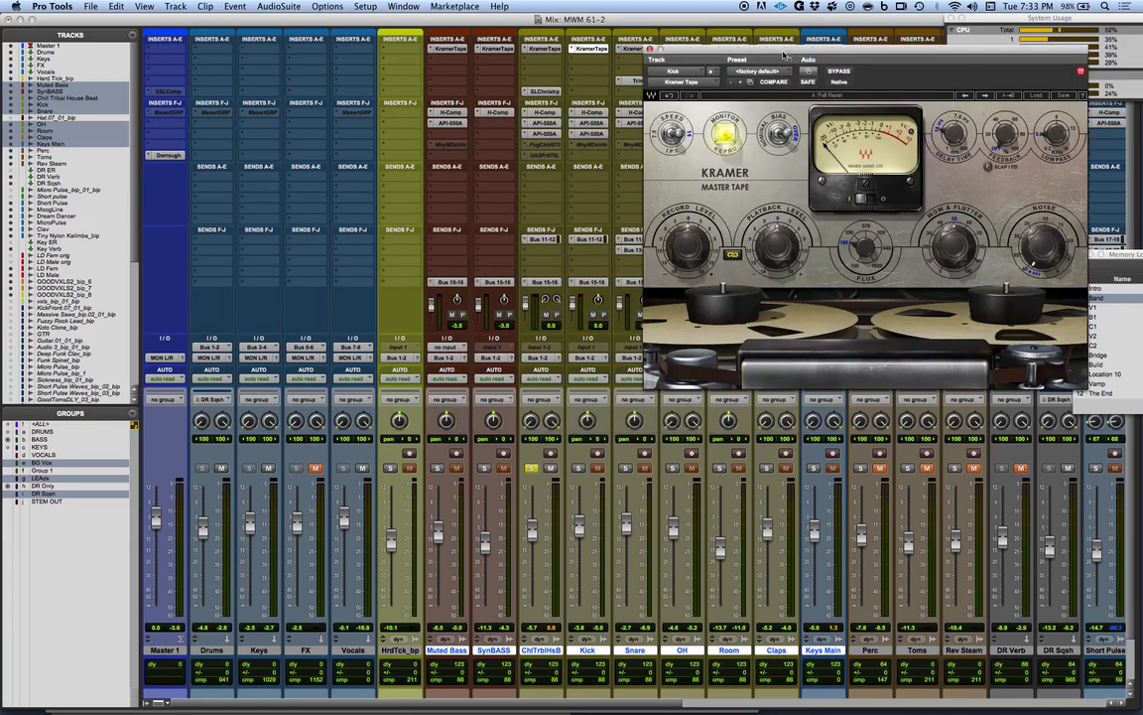
left_click(579, 469)
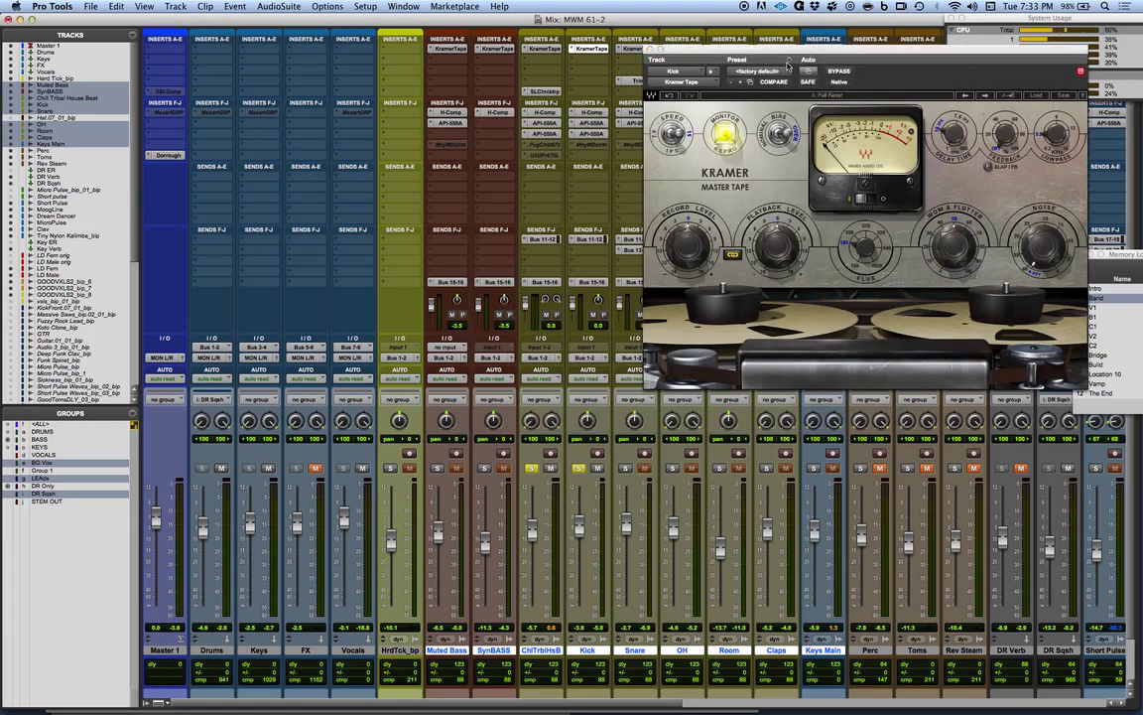
left_click(791, 65)
left_click(811, 96)
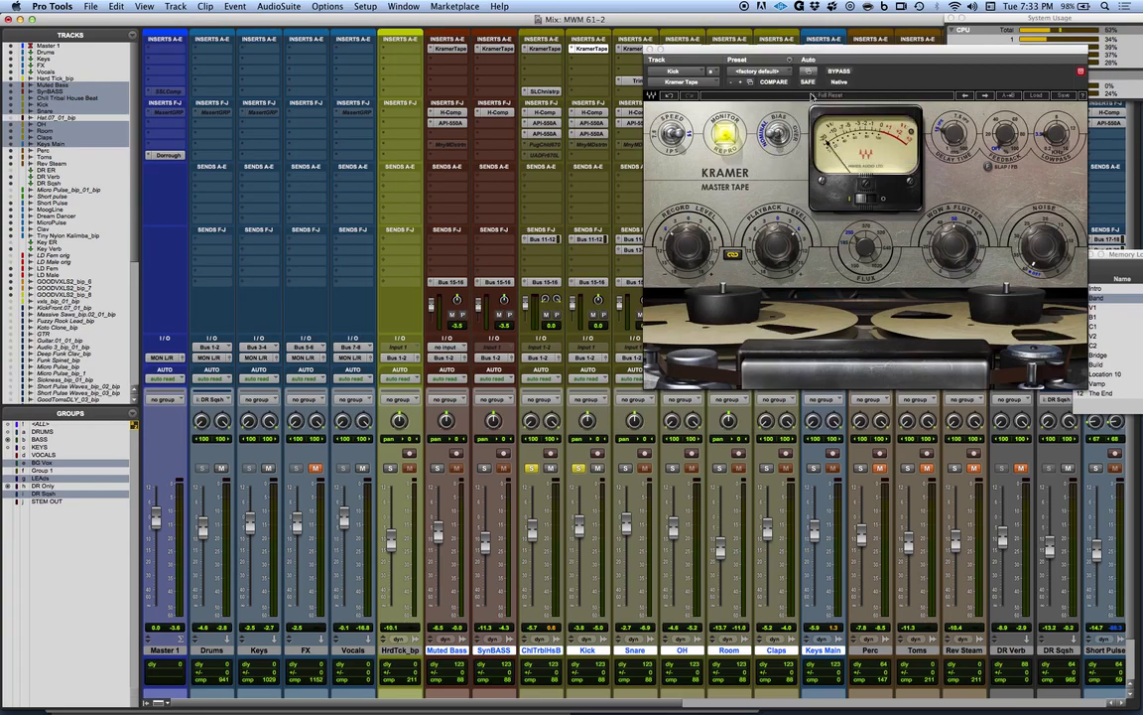
Play the soloed Kick and adjust its Kramer Tape record level to about 5.8.
key("space")
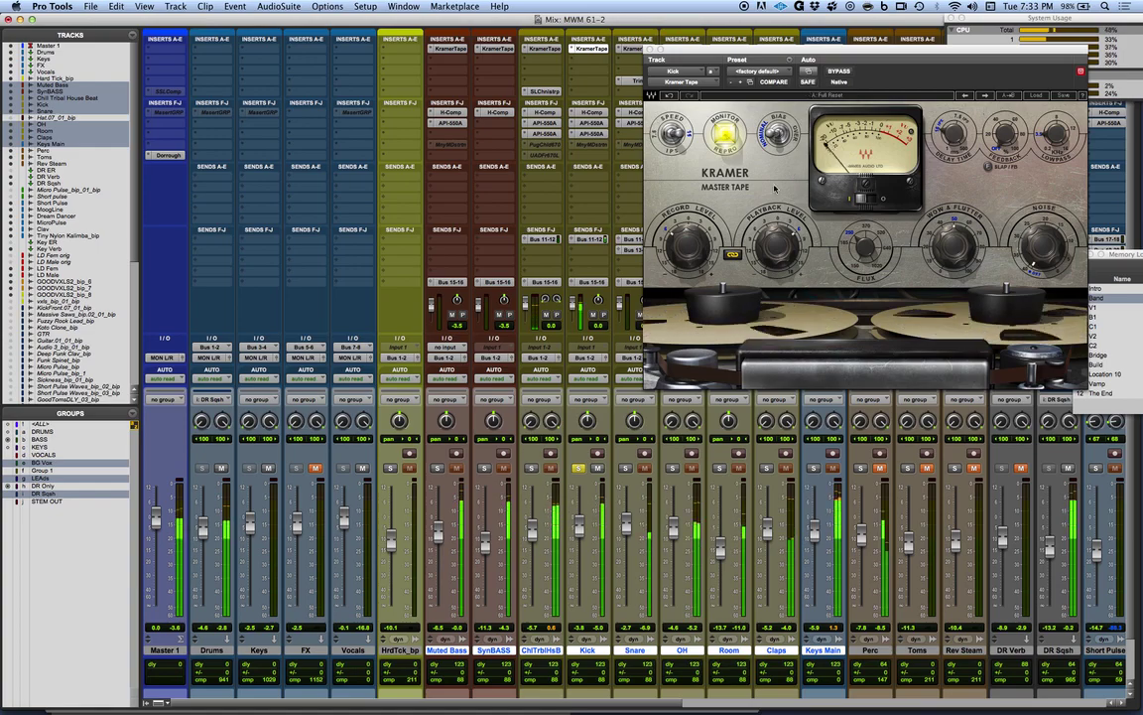
mouse_move(688, 247)
left_mouse_down()
mouse_move(688, 264)
mouse_move(688, 232)
mouse_move(687, 246)
left_mouse_up()
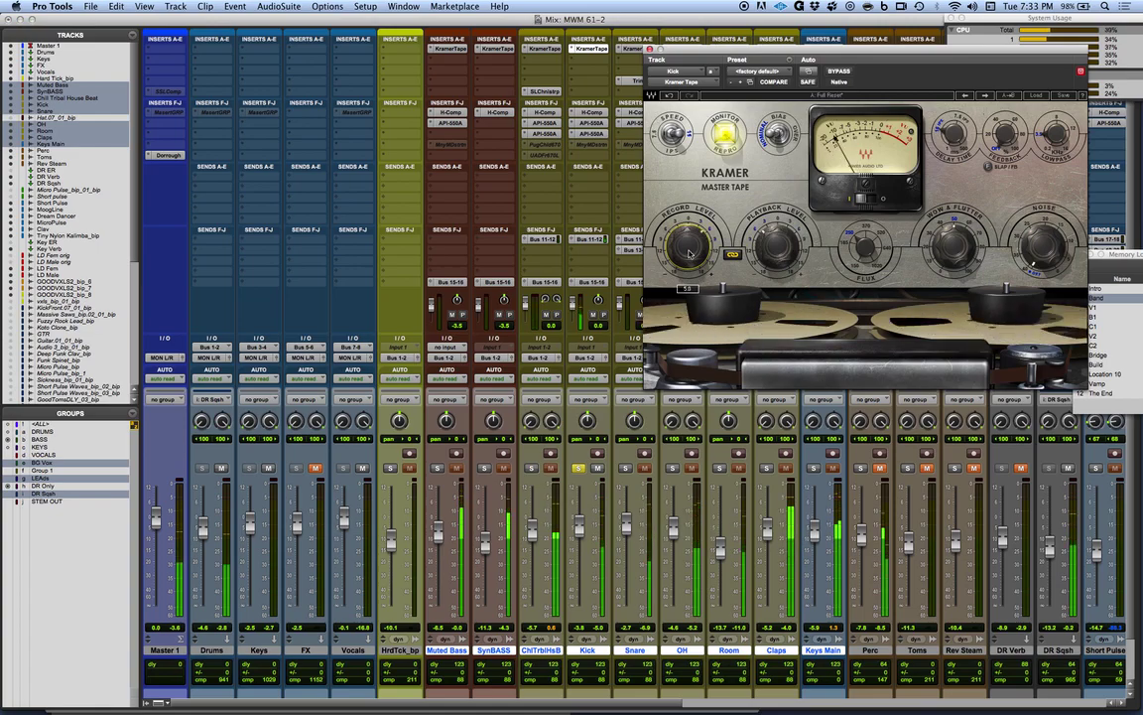
left_click(728, 129)
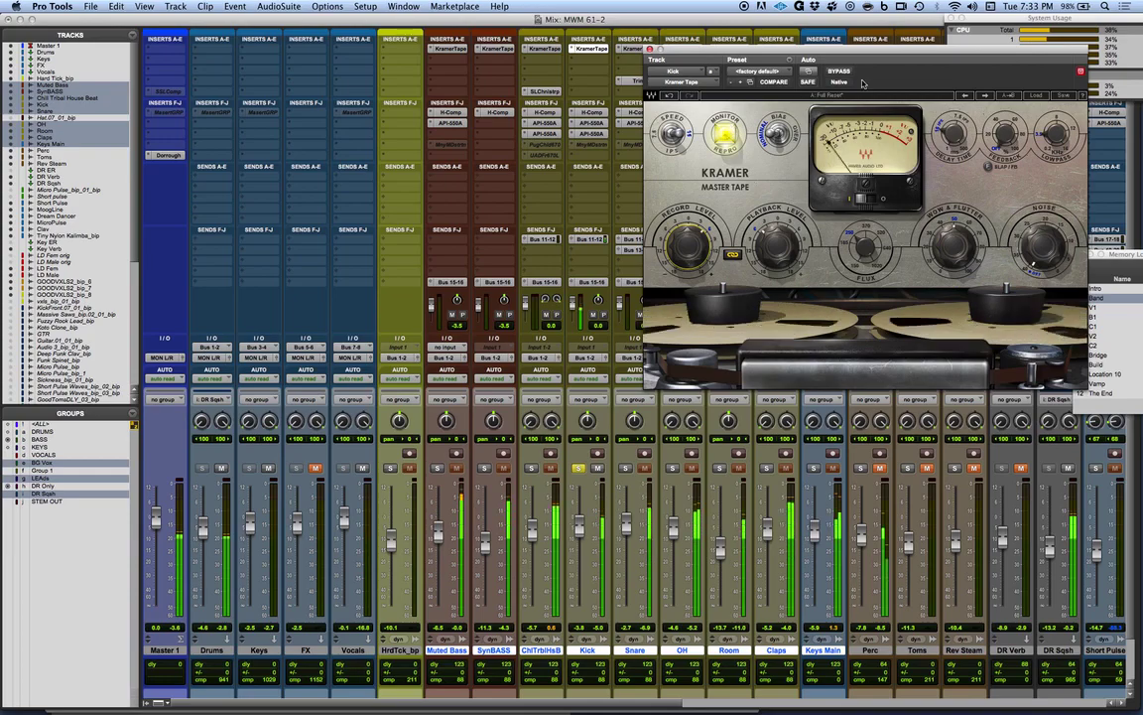
Compare the Kick with its Kramer Tape bypassed and active, then audition flux at 370 and return it to 250.
left_click(839, 71)
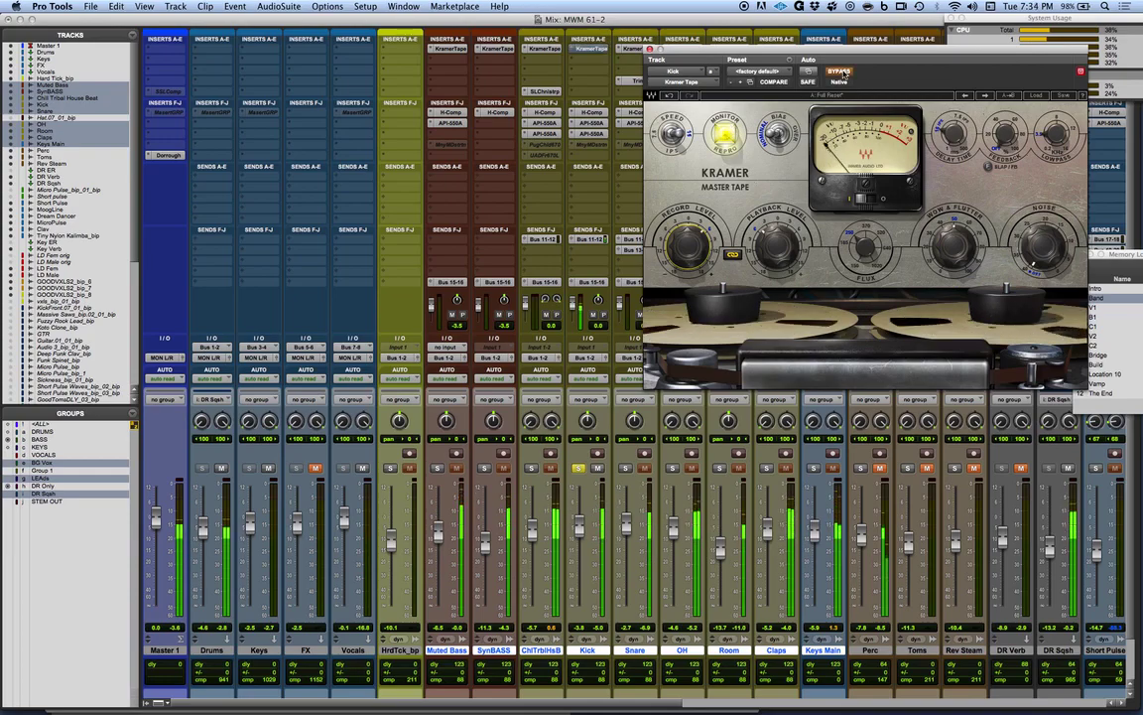
left_click(839, 72)
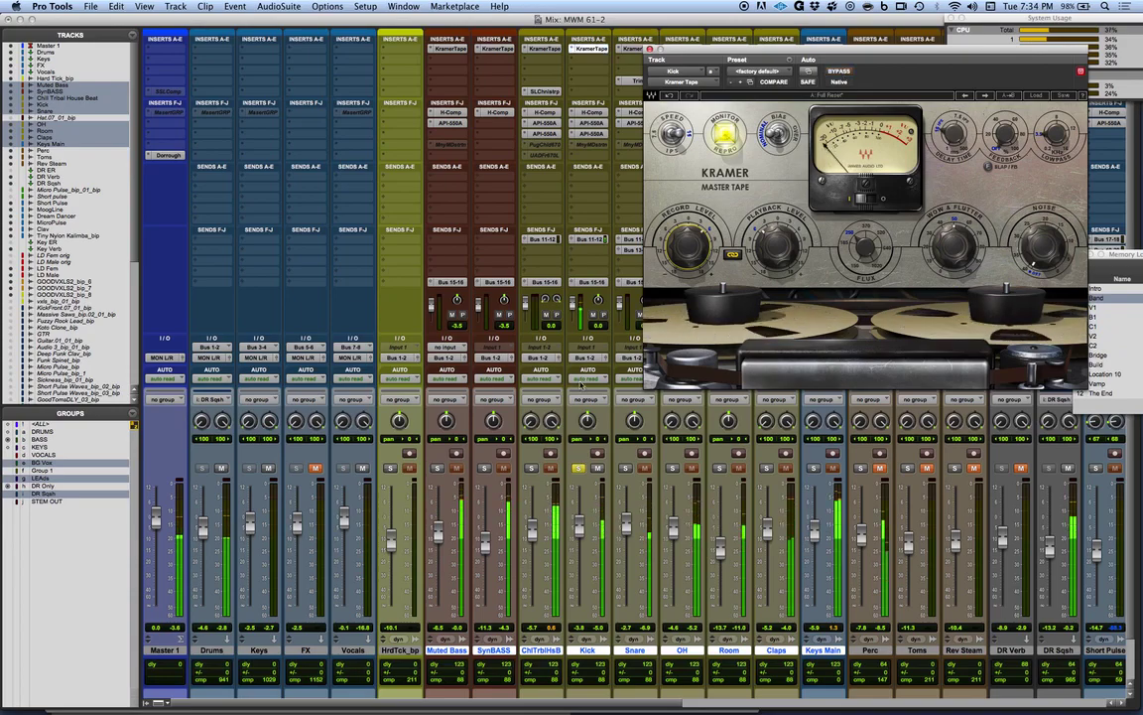
left_click_drag(707, 51, 144, 7)
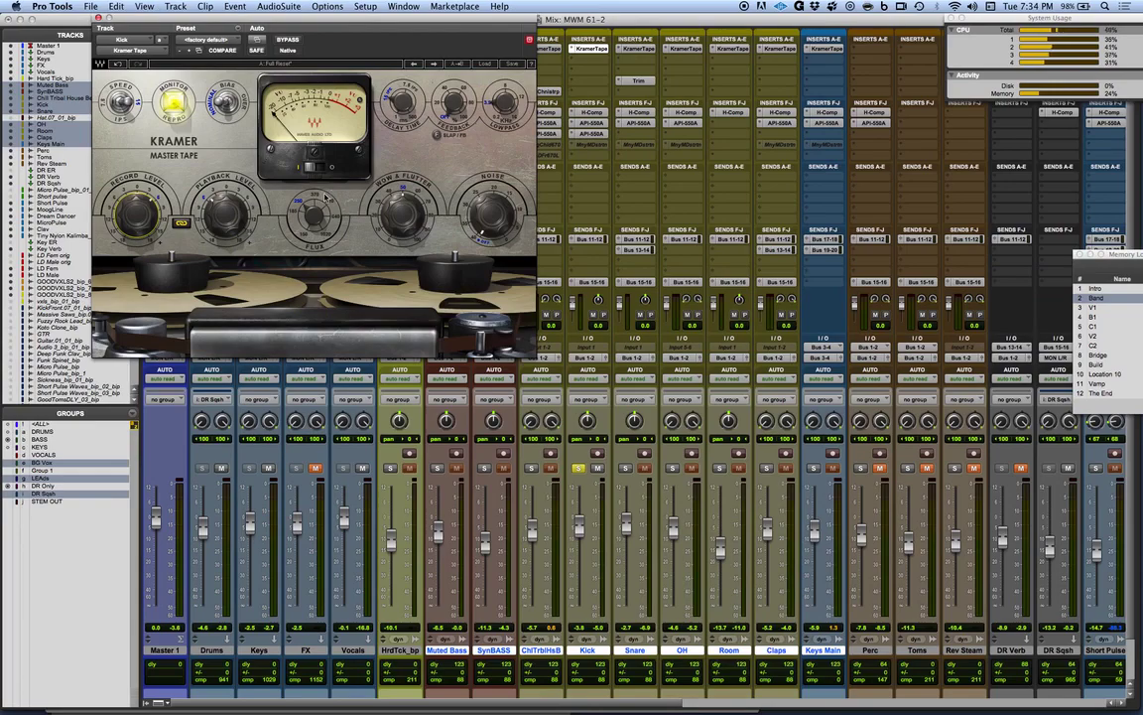
mouse_move(318, 197)
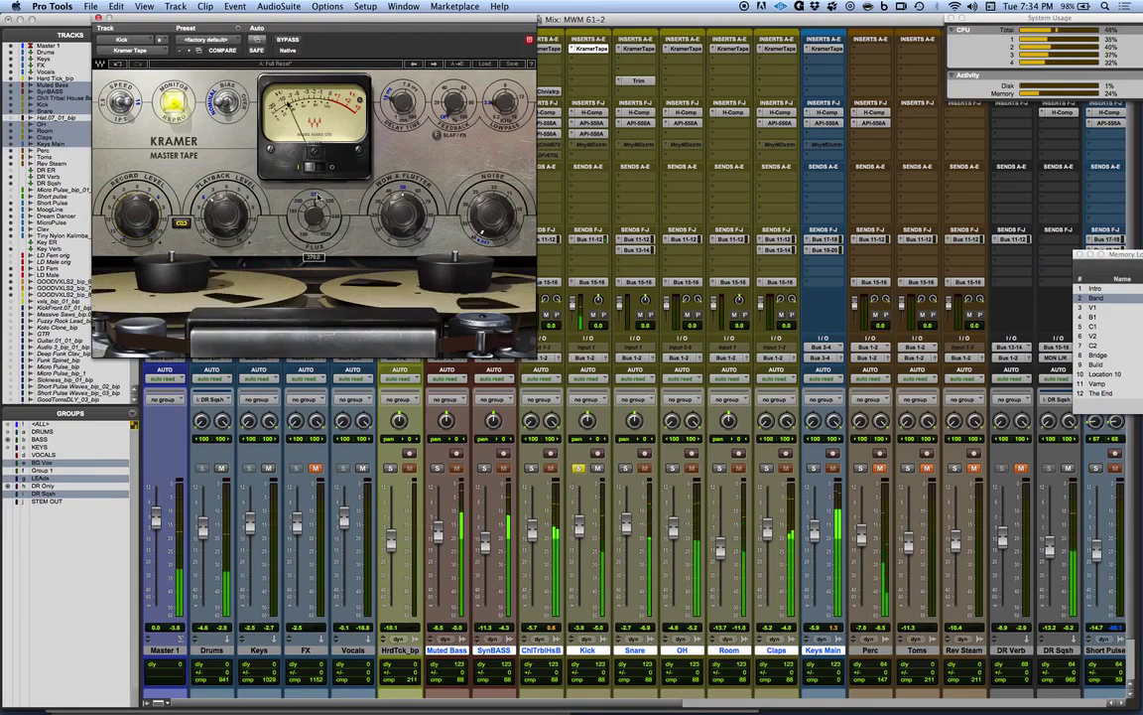
left_click_drag(318, 197, 280, 229)
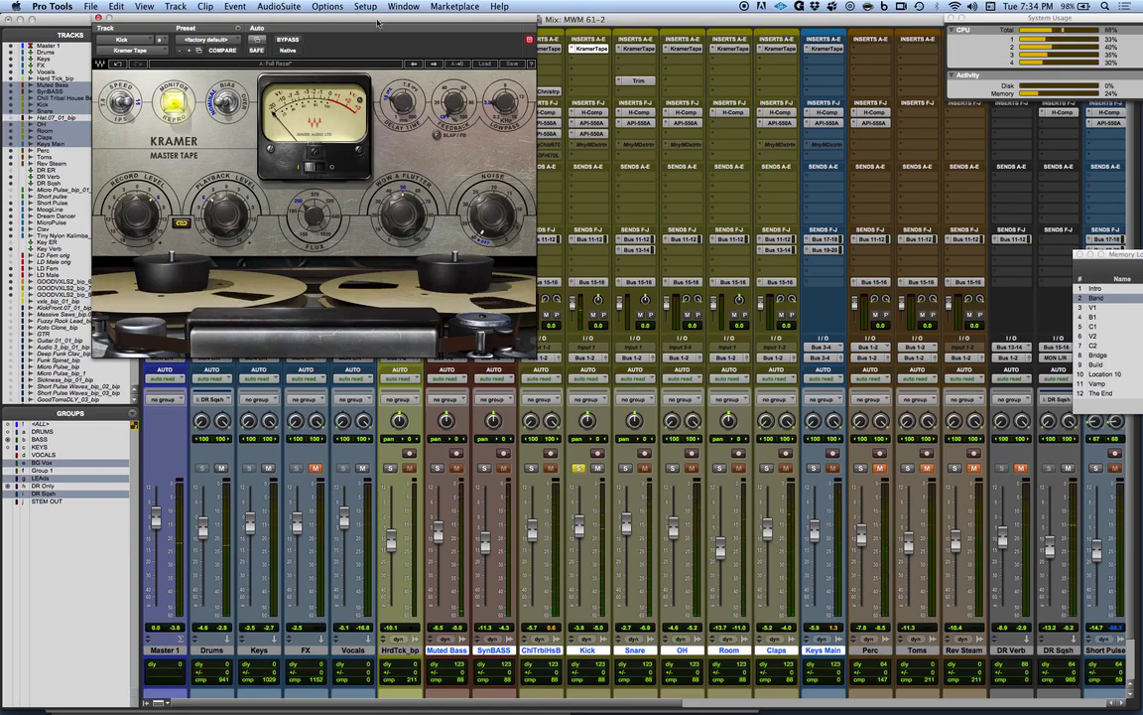
left_click_drag(385, 18, 409, 157)
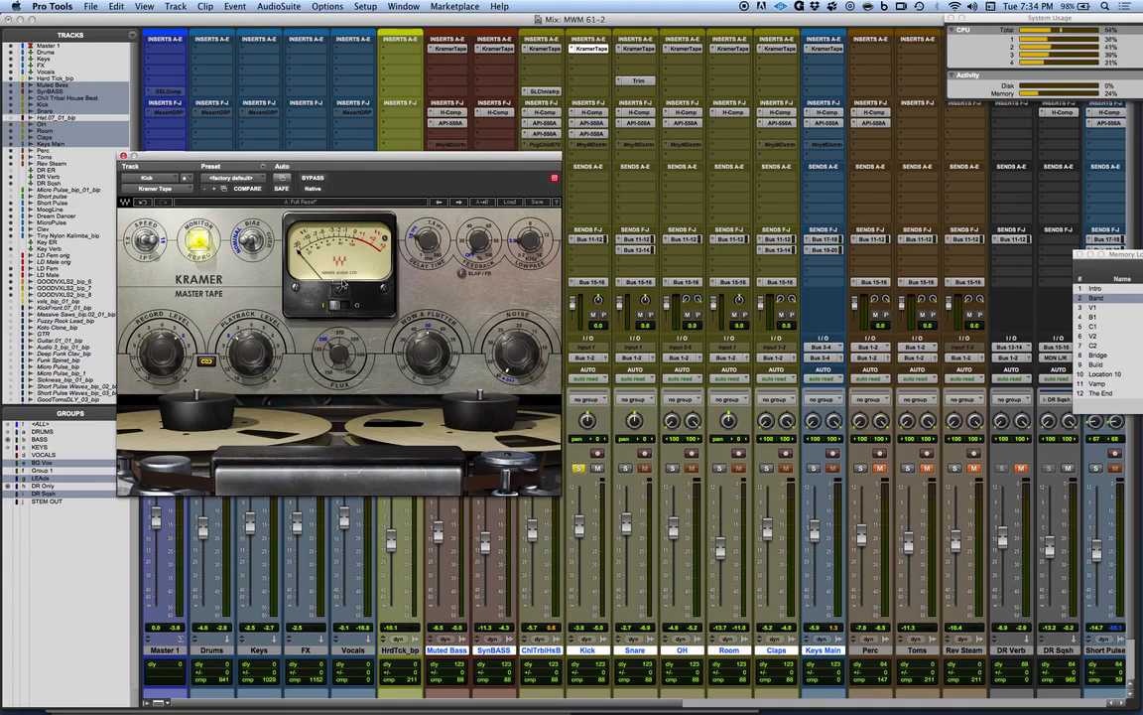
Paste the copied Kramer Tape settings into the Snare track's Kramer Tape insert.
left_click(638, 48)
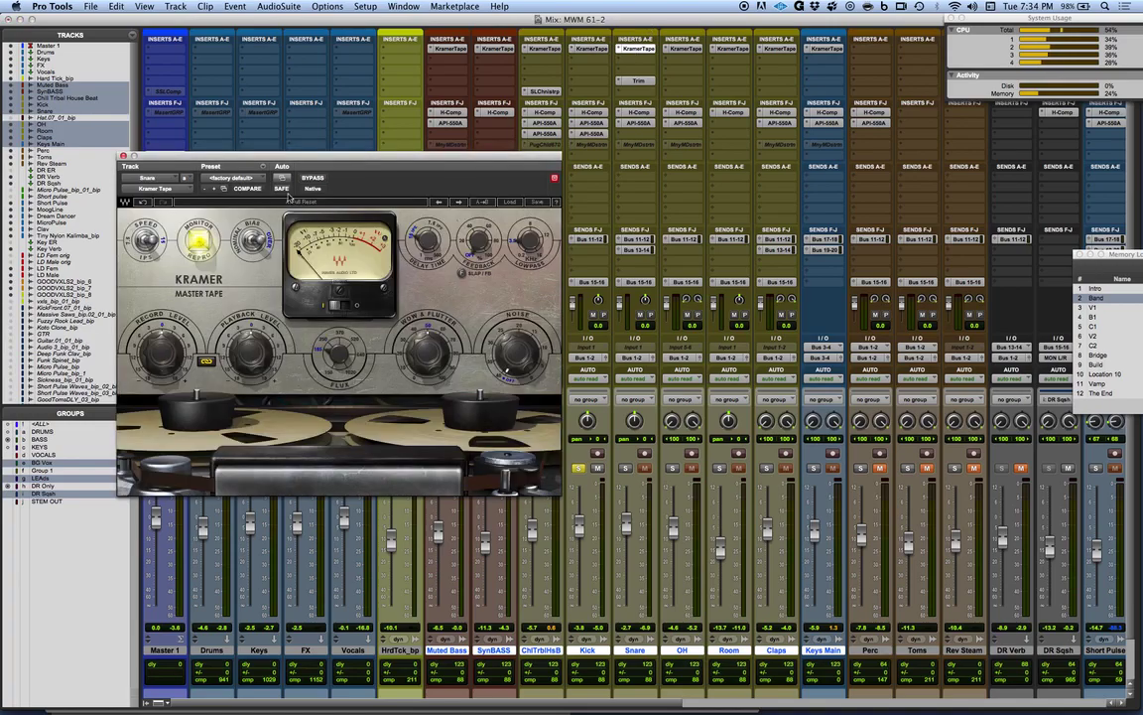
left_click(262, 169)
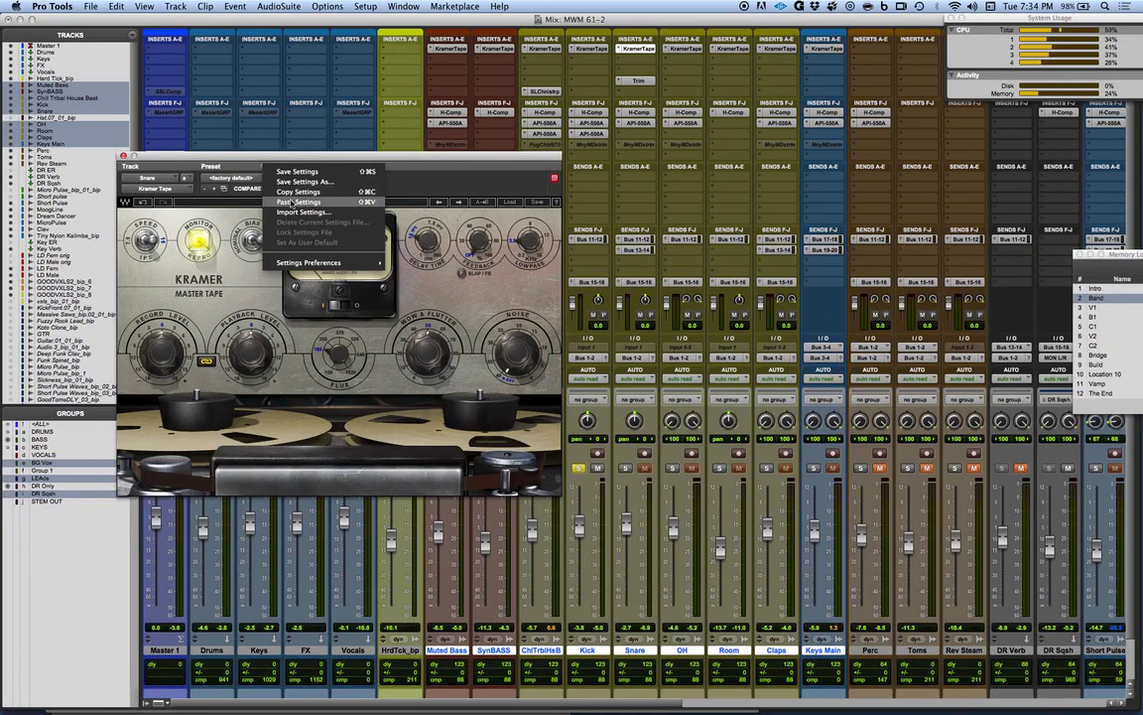
left_click(293, 202)
Solo the Snare along with the Kick, start playback and raise the Snare's Kramer Tape record level.
left_click(625, 469)
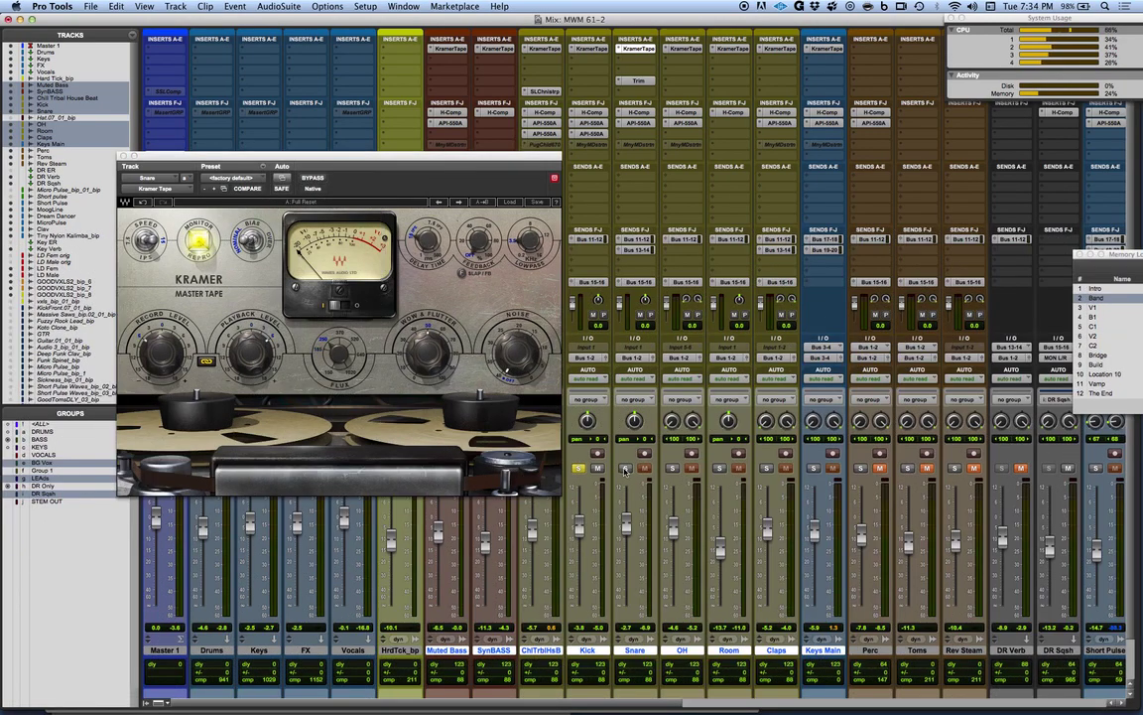
key("space")
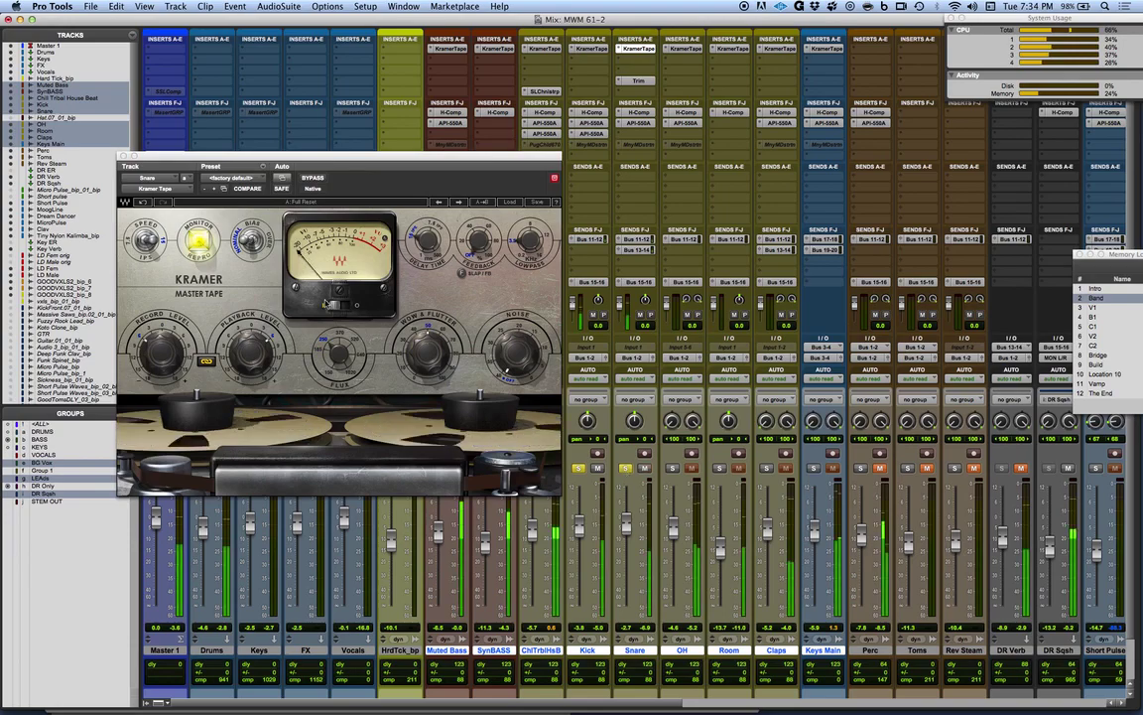
left_click_drag(162, 349, 162, 336)
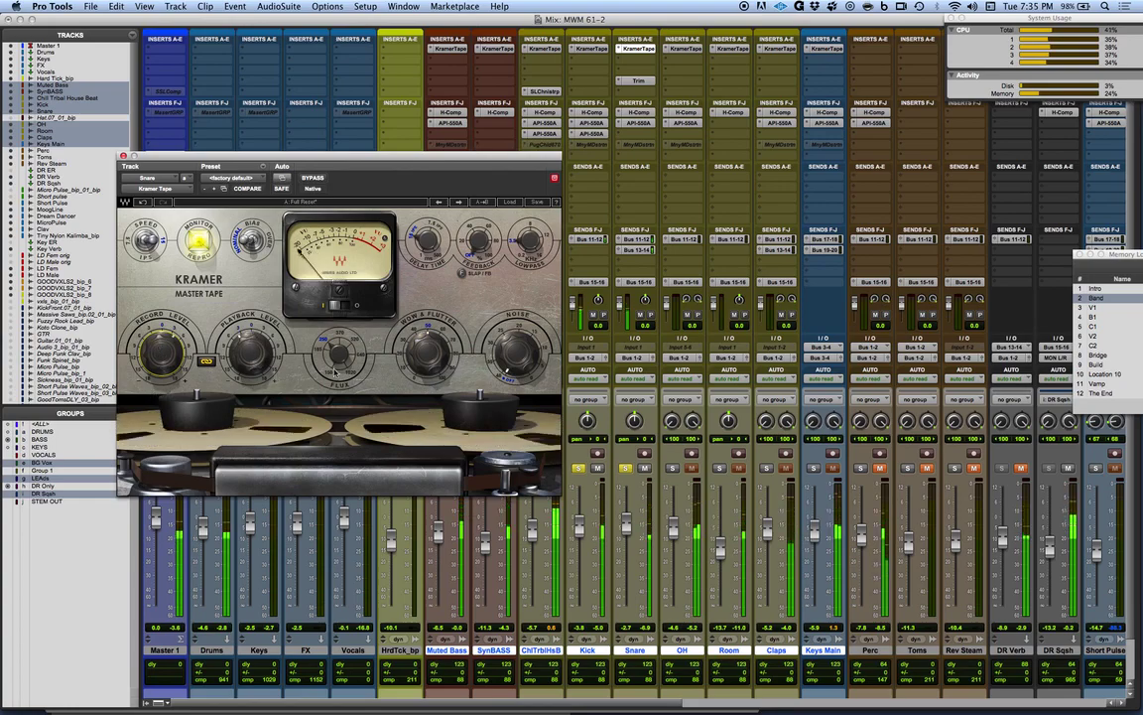
Solo the OH track, paste the copied settings into its Kramer Tape insert and adjust the record level by ear.
left_click(684, 48)
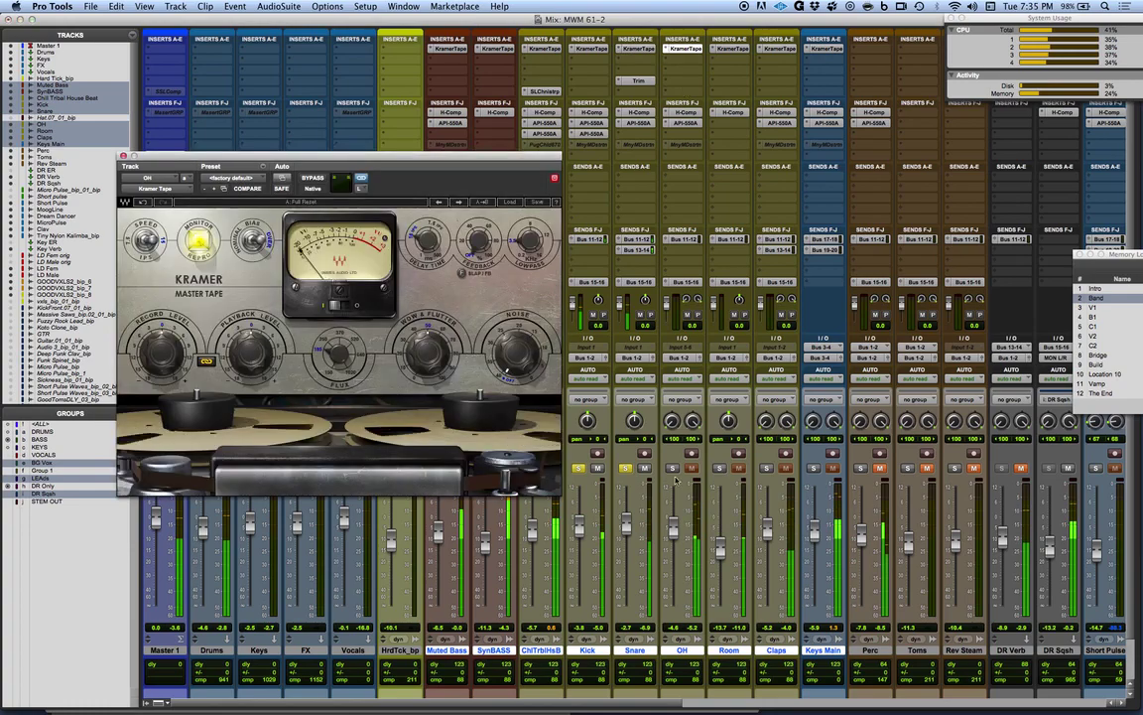
left_click(674, 468)
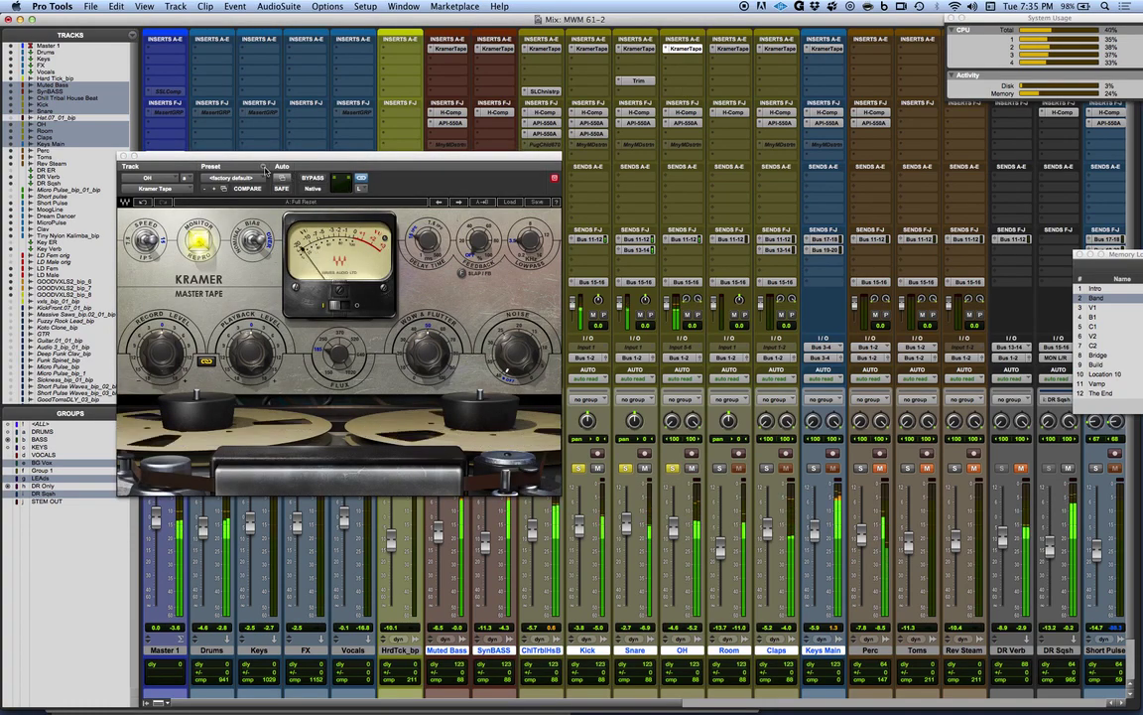
left_click(264, 167)
left_click(300, 202)
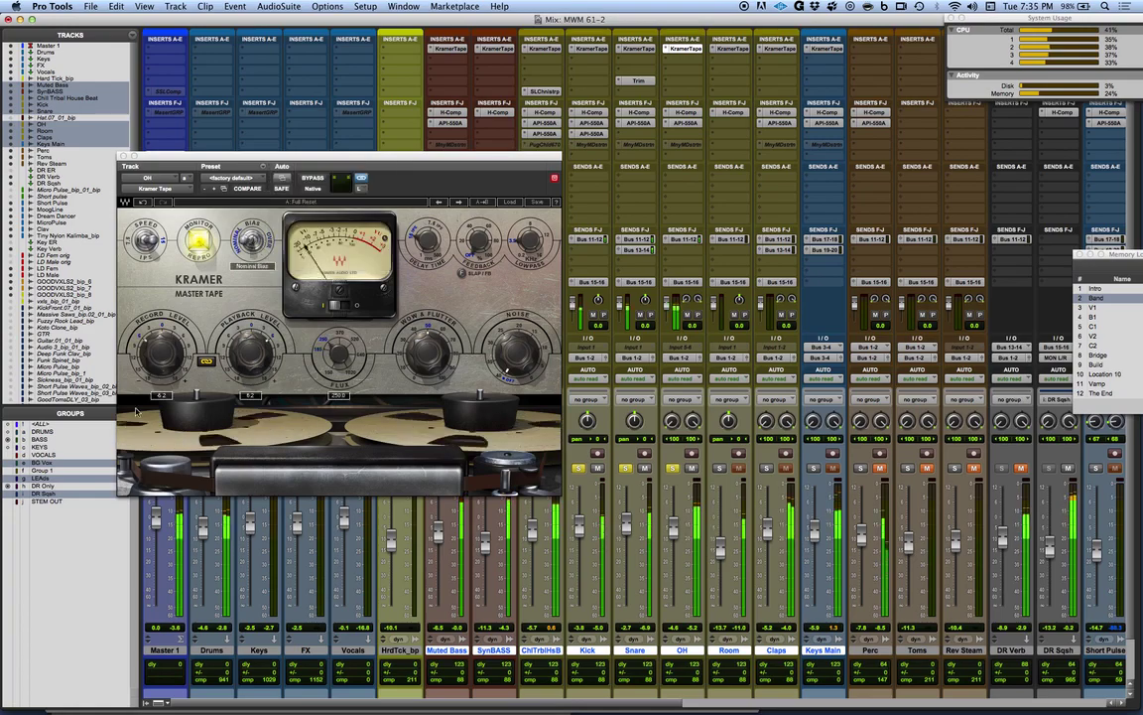
left_click_drag(154, 349, 154, 364)
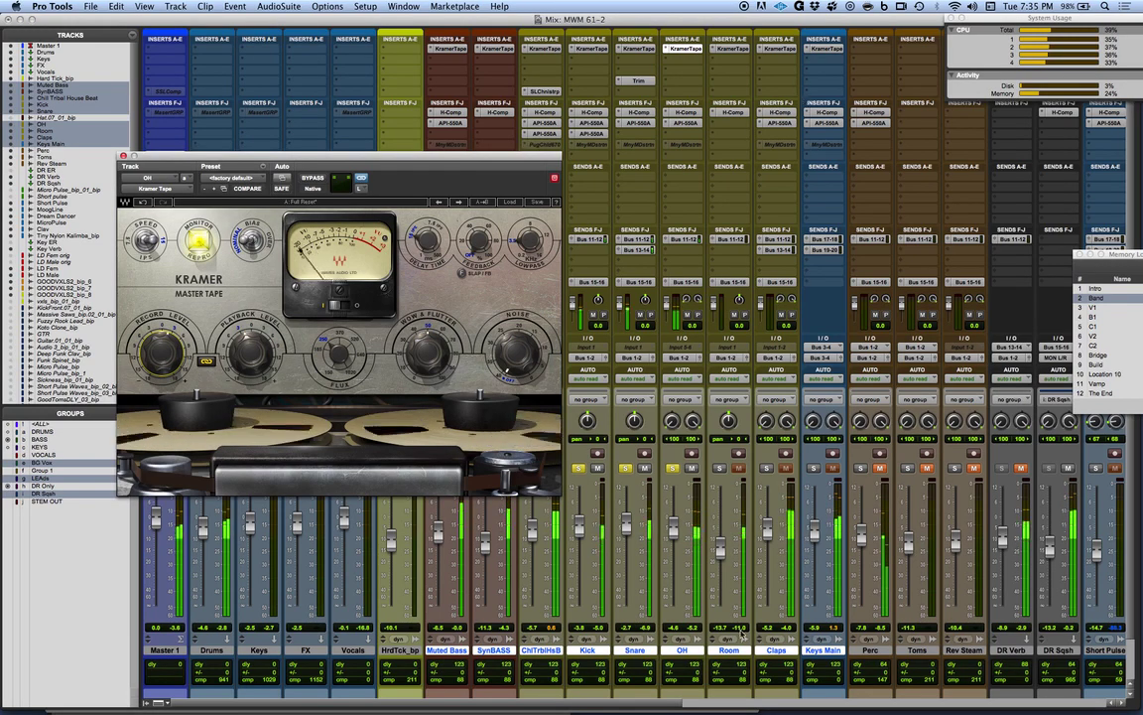
Solo the Room track and set its Kramer Tape to nominal bias, 250 flux and a record level of about 11.9.
left_click(734, 48)
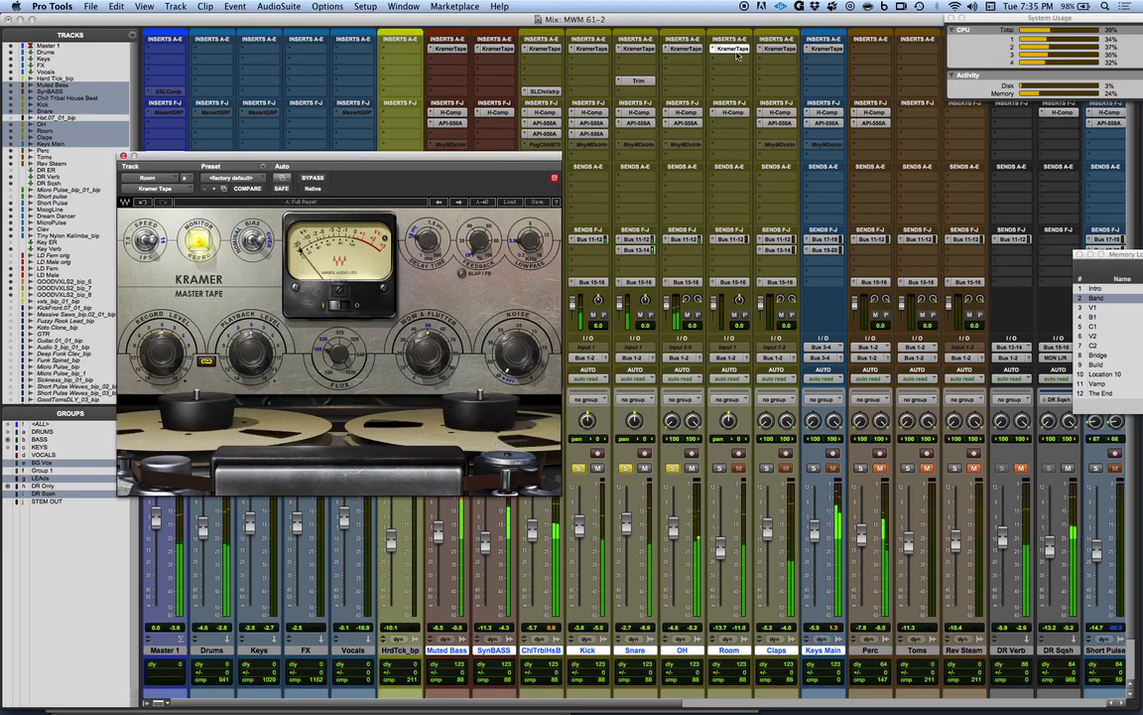
left_click(721, 471)
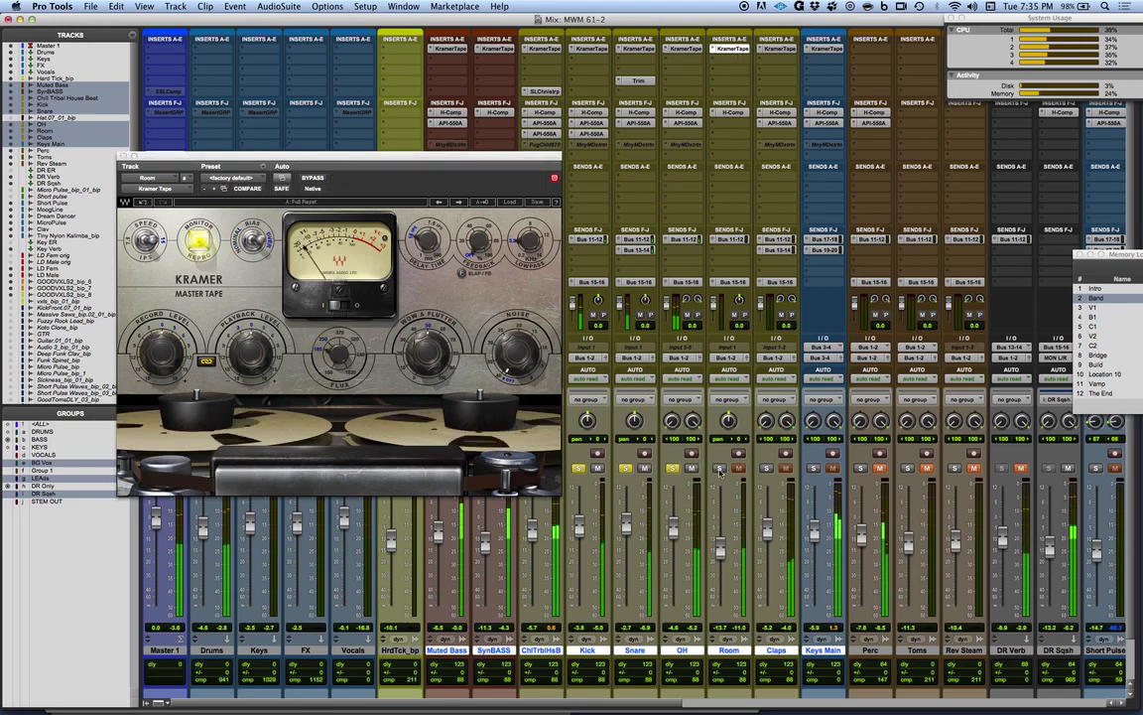
left_click(160, 373)
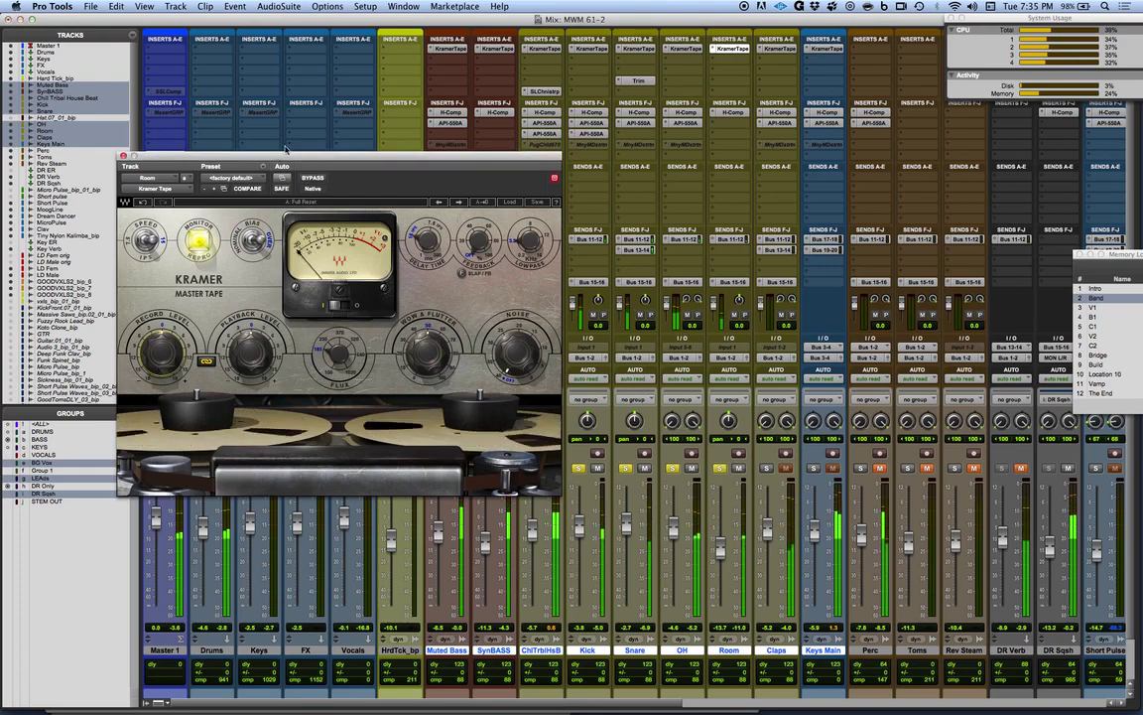
left_click_drag(161, 356, 161, 325)
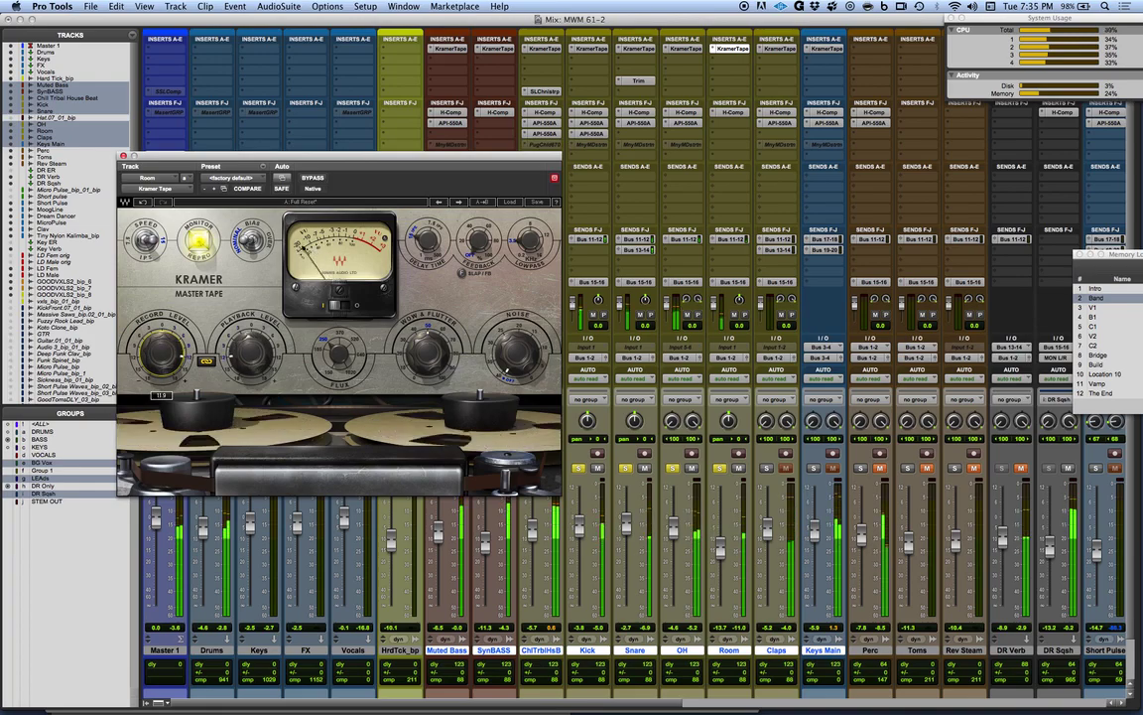
Solo the Claps track, set its Kramer Tape to nominal bias and 250 flux, and adjust the record level by ear.
left_click(767, 469)
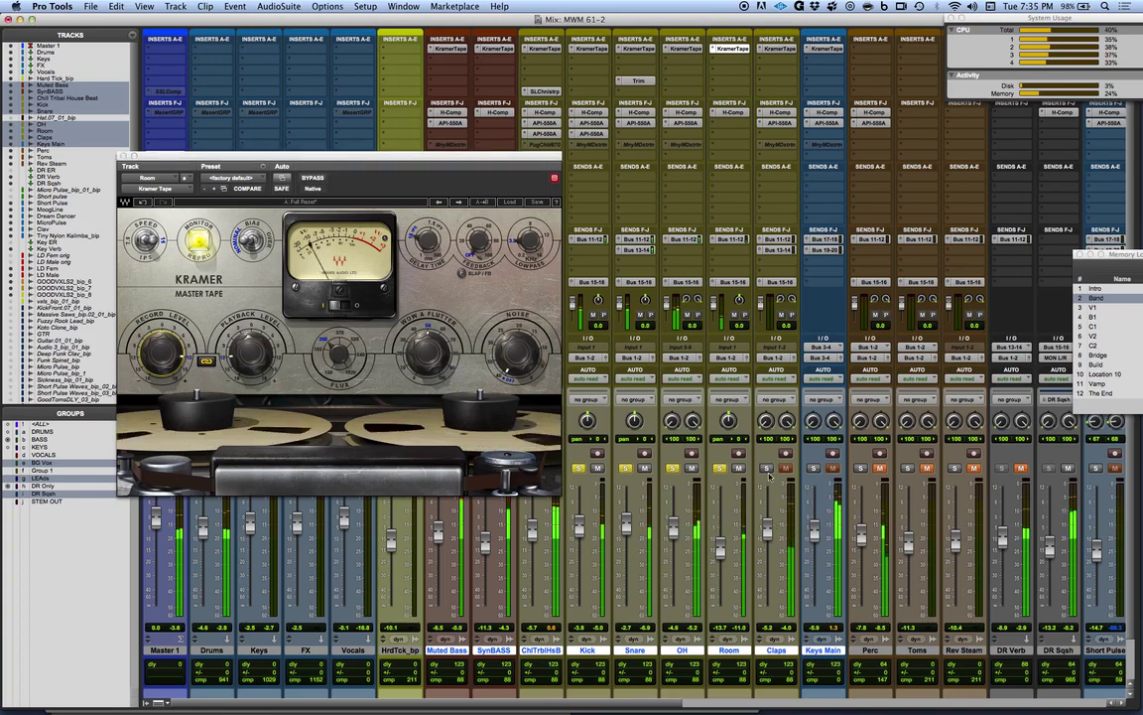
left_click(779, 48)
left_click_drag(155, 370, 155, 358)
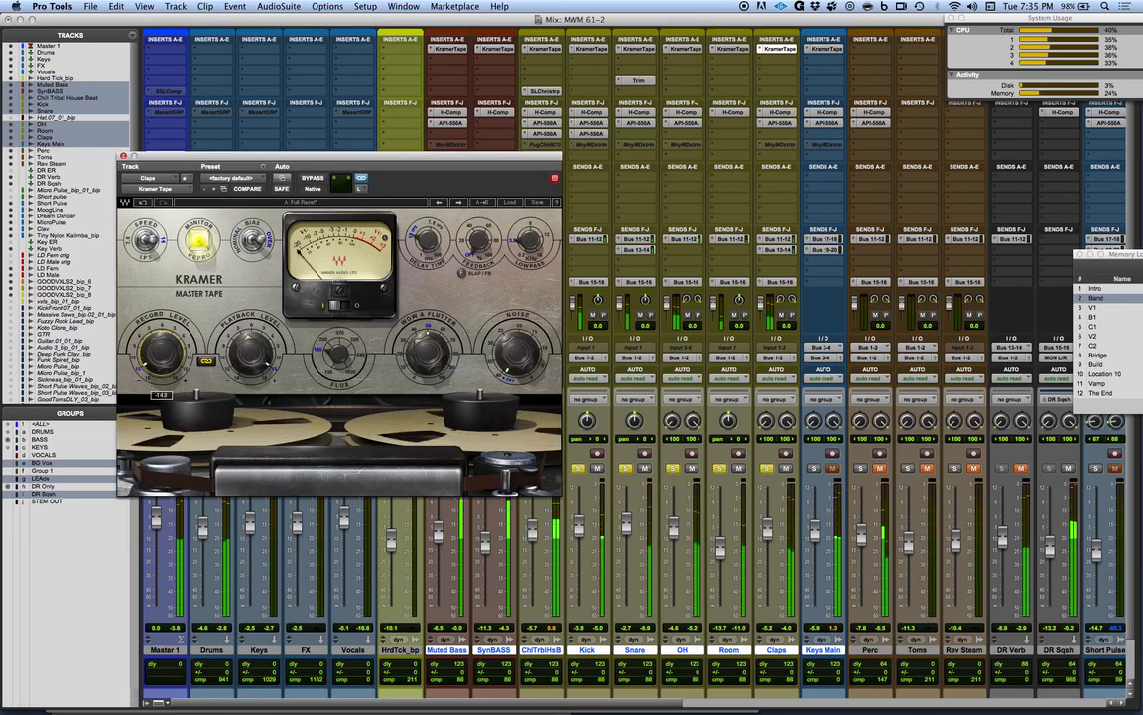
left_click_drag(155, 358, 155, 305)
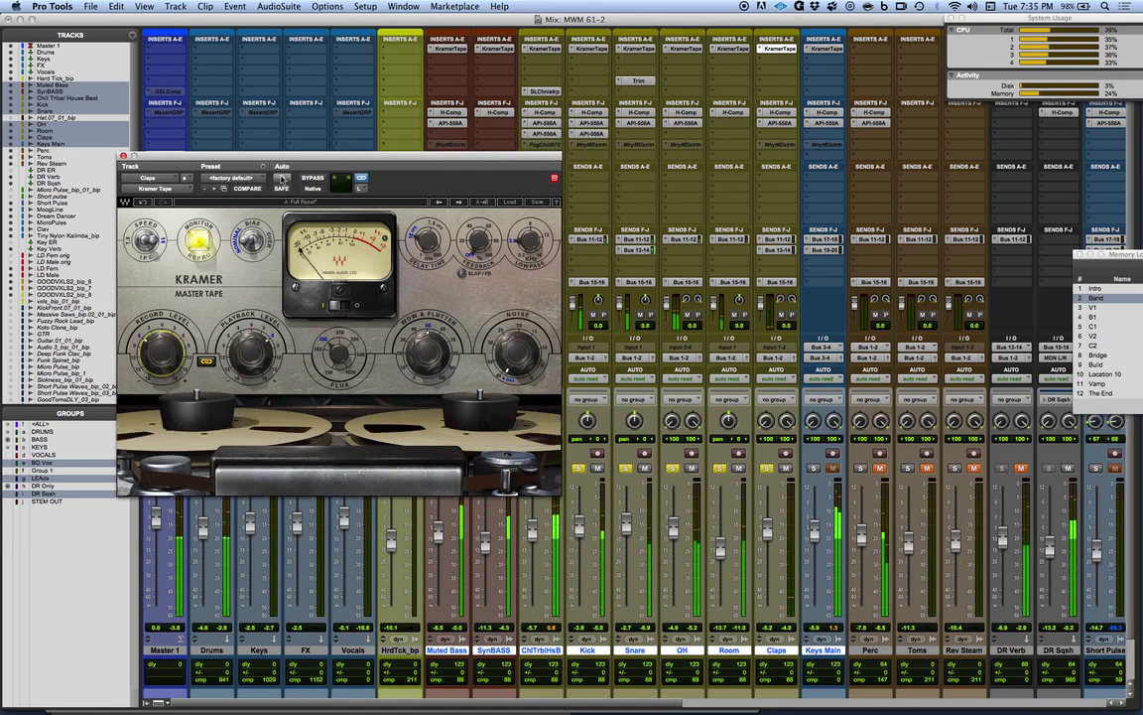
left_click_drag(162, 368, 162, 369)
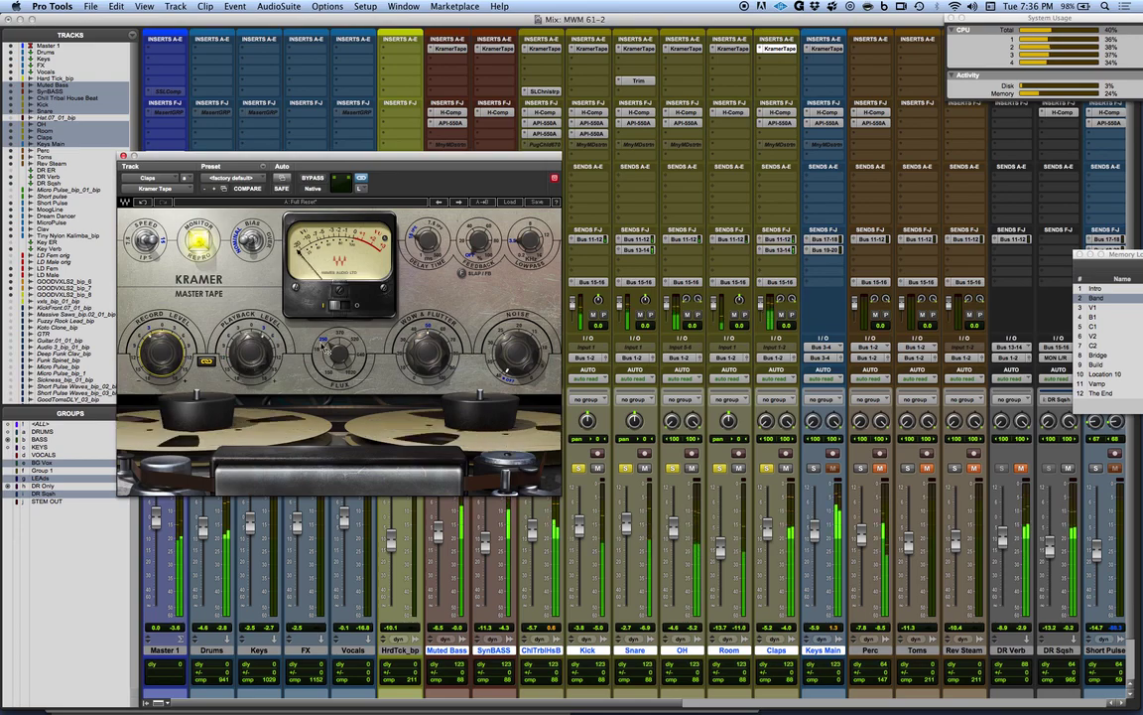
left_click(356, 343)
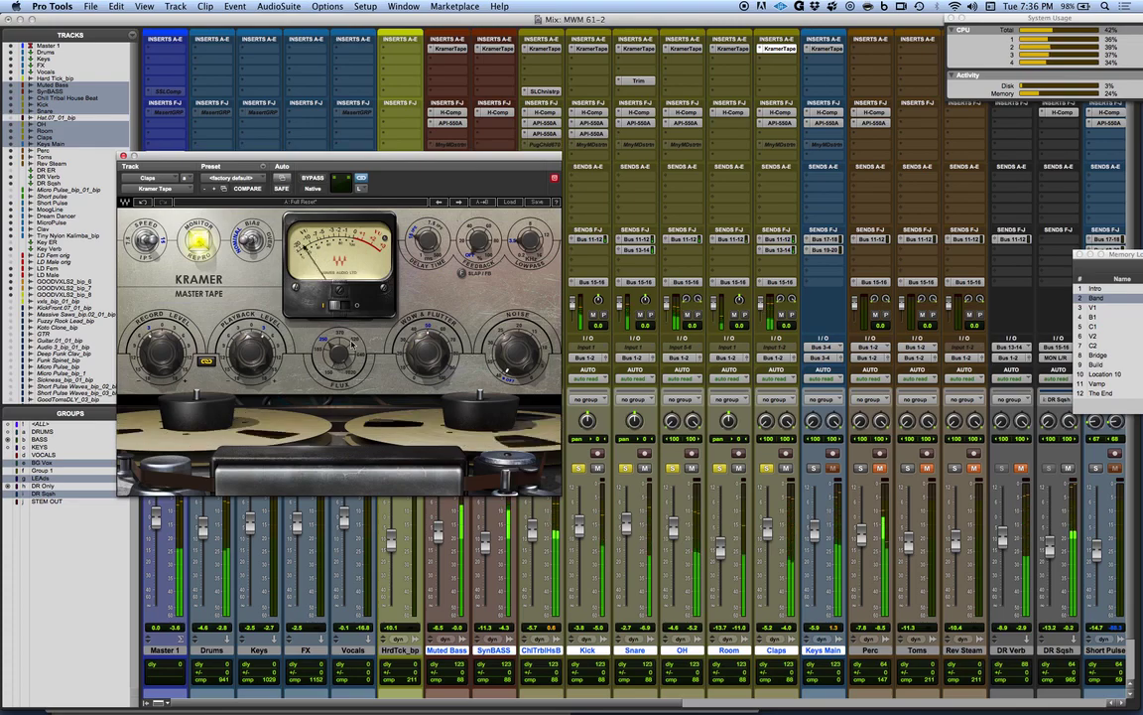
Set the soloed Muted Bass track's Kramer Tape to nominal bias and 250 flux, and lower its record level.
left_click_drag(472, 162, 546, 116)
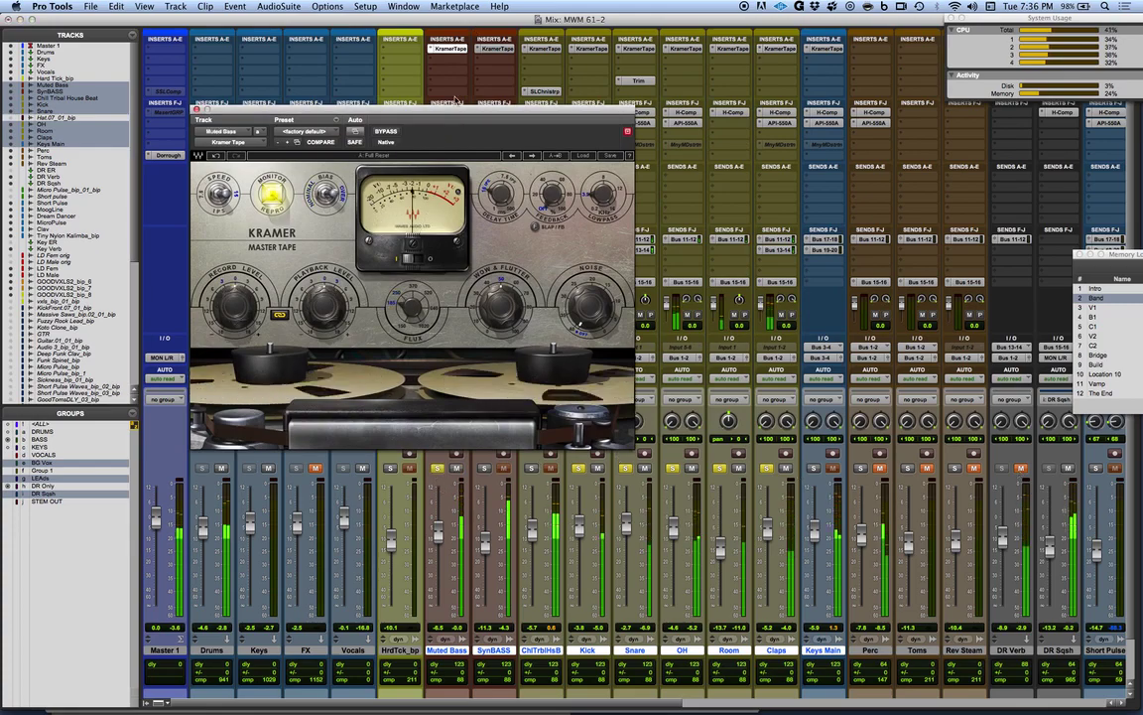
left_click(449, 48)
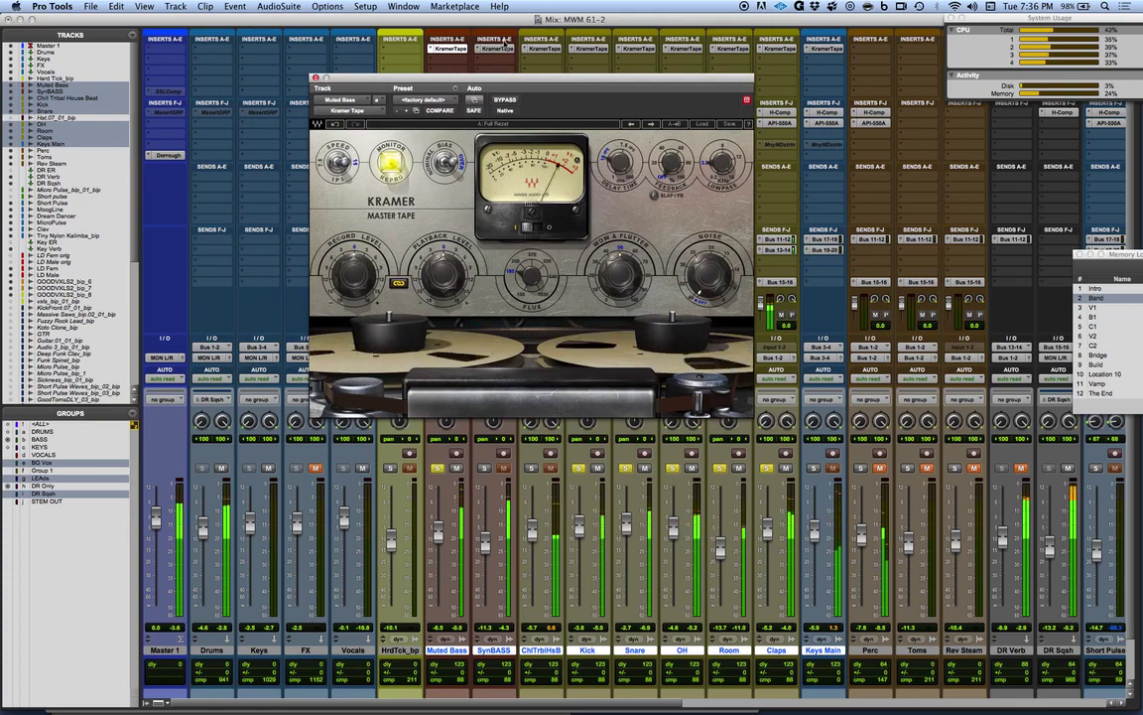
left_click_drag(350, 274, 349, 275)
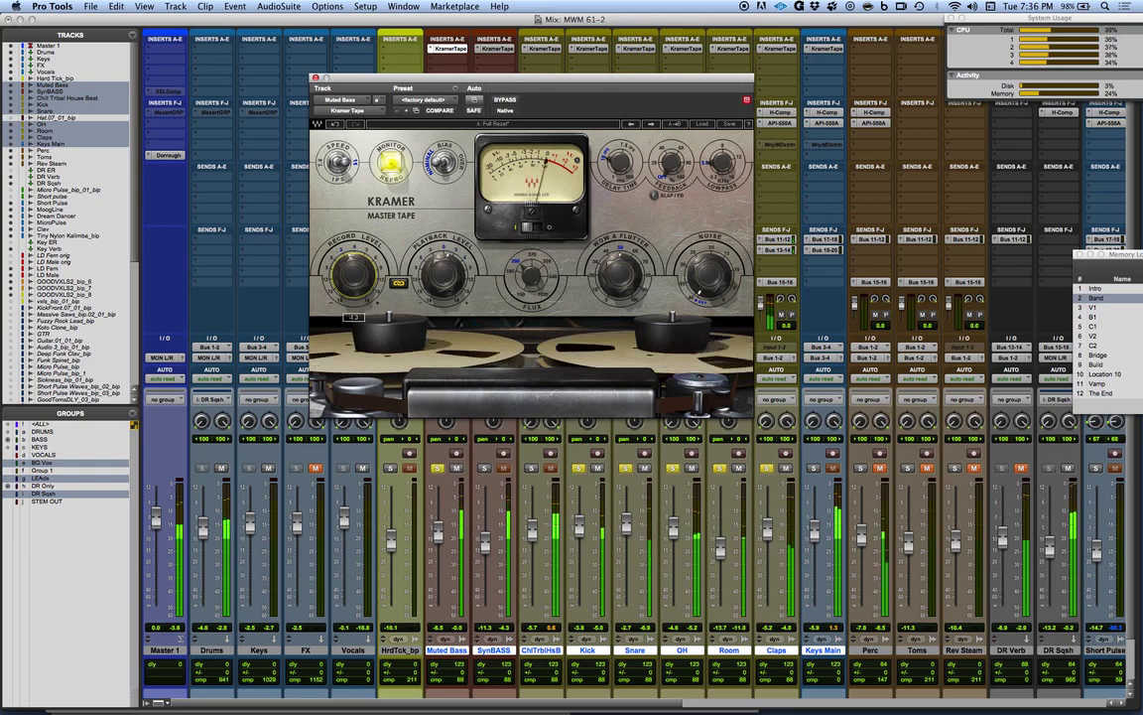
mouse_move(340, 278)
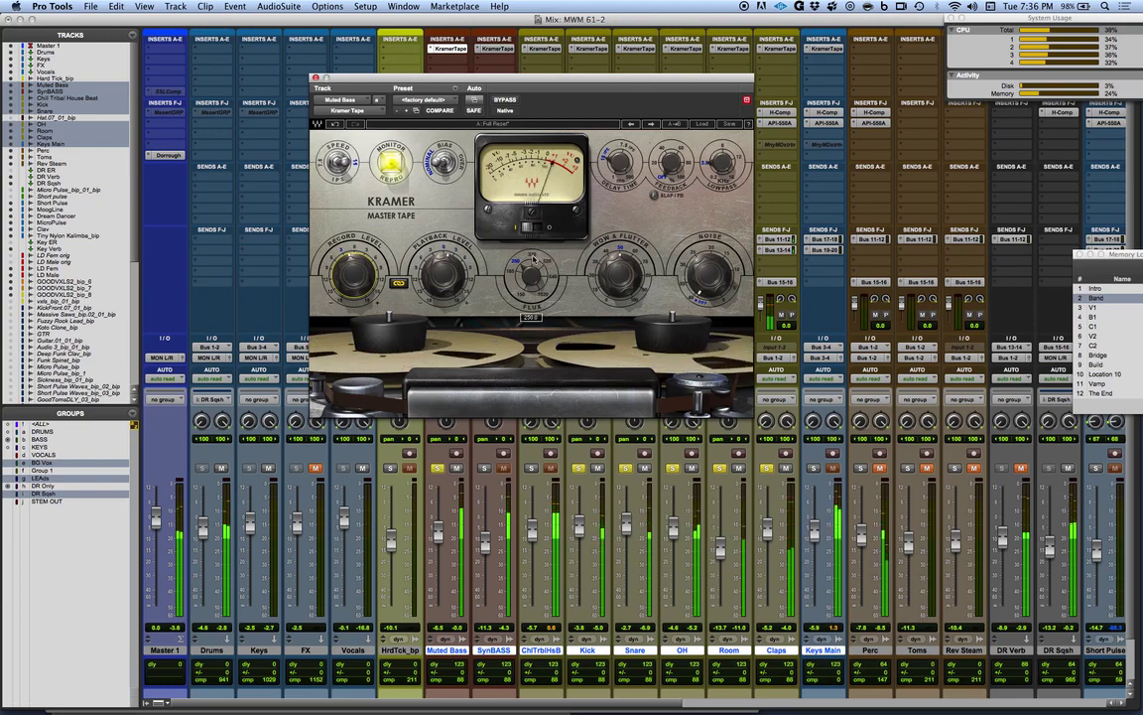
Open the SynBASS track's Kramer Tape insert, solo SynBASS and unsolo Muted Bass.
left_click(497, 49)
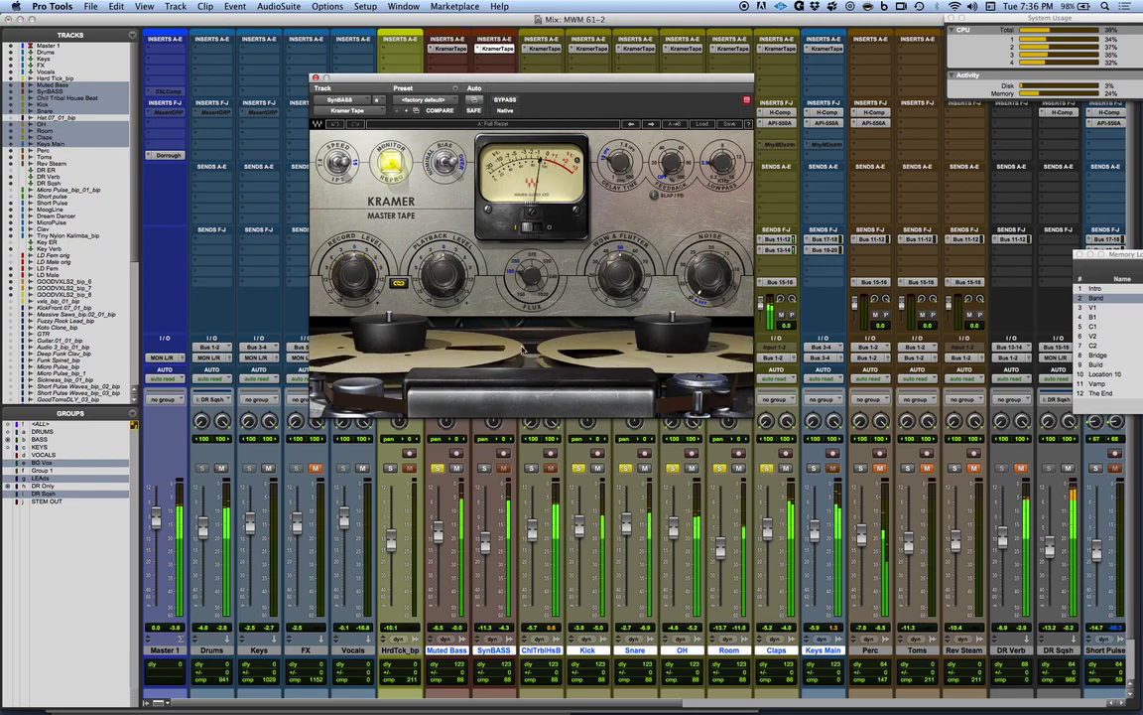
left_click(485, 468)
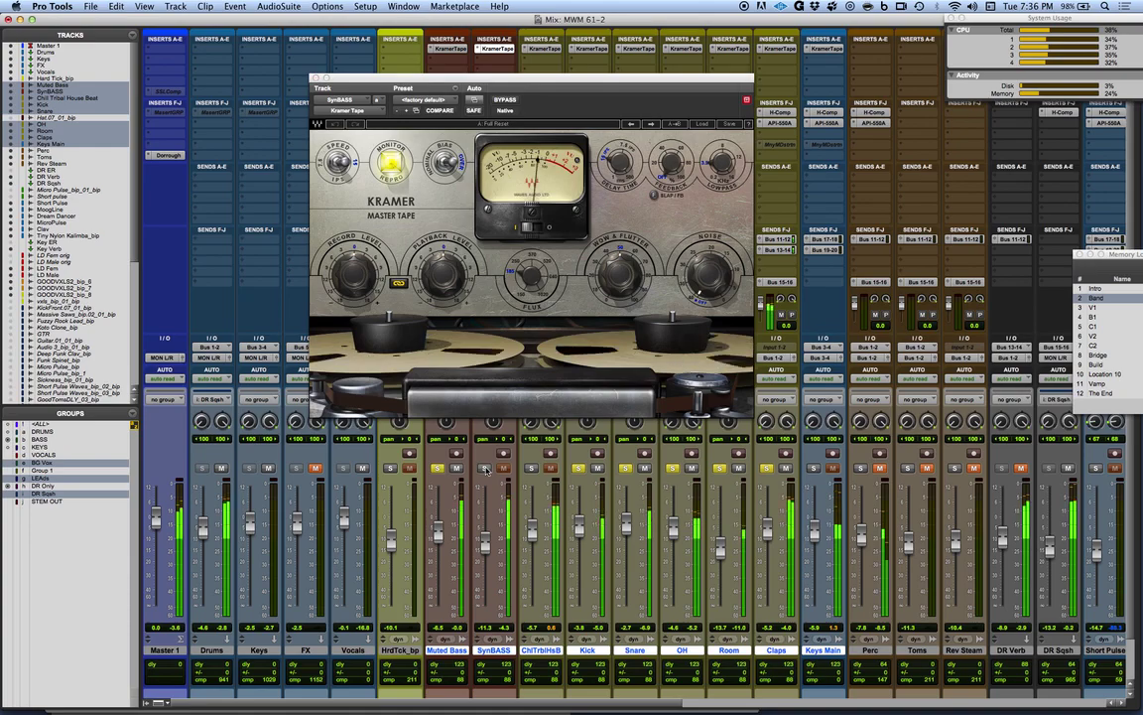
left_click(438, 469)
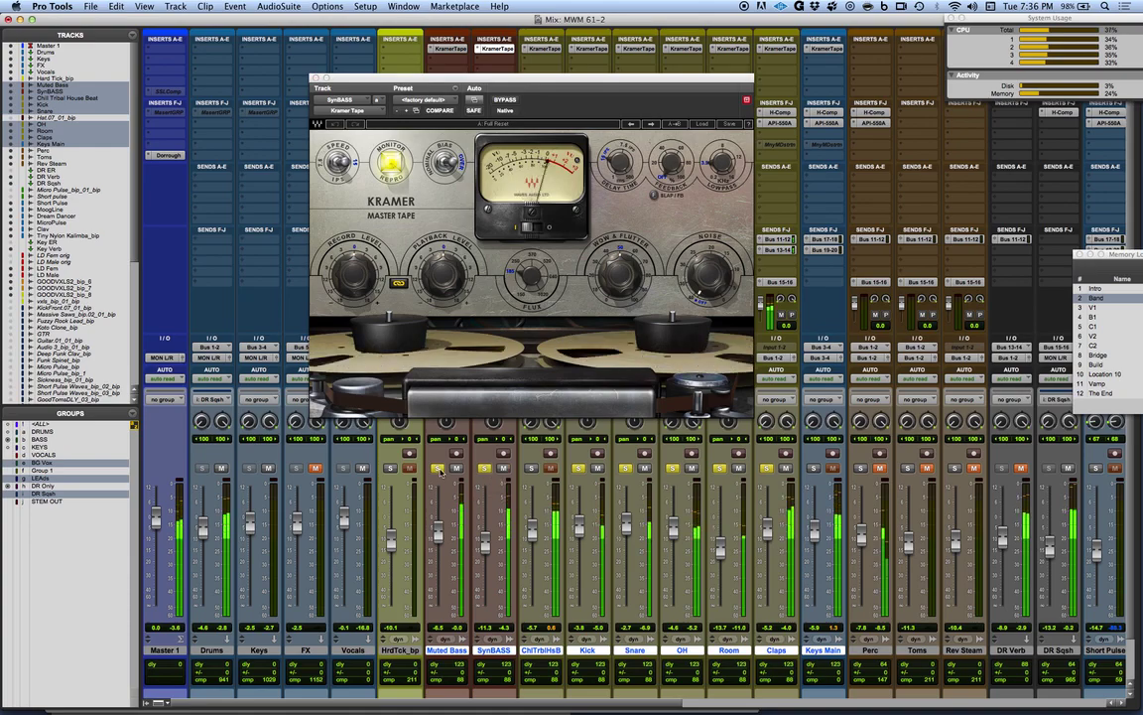
Set the SynBASS Kramer Tape to nominal bias and 250 flux, and adjust its record level during playback.
left_click(353, 281)
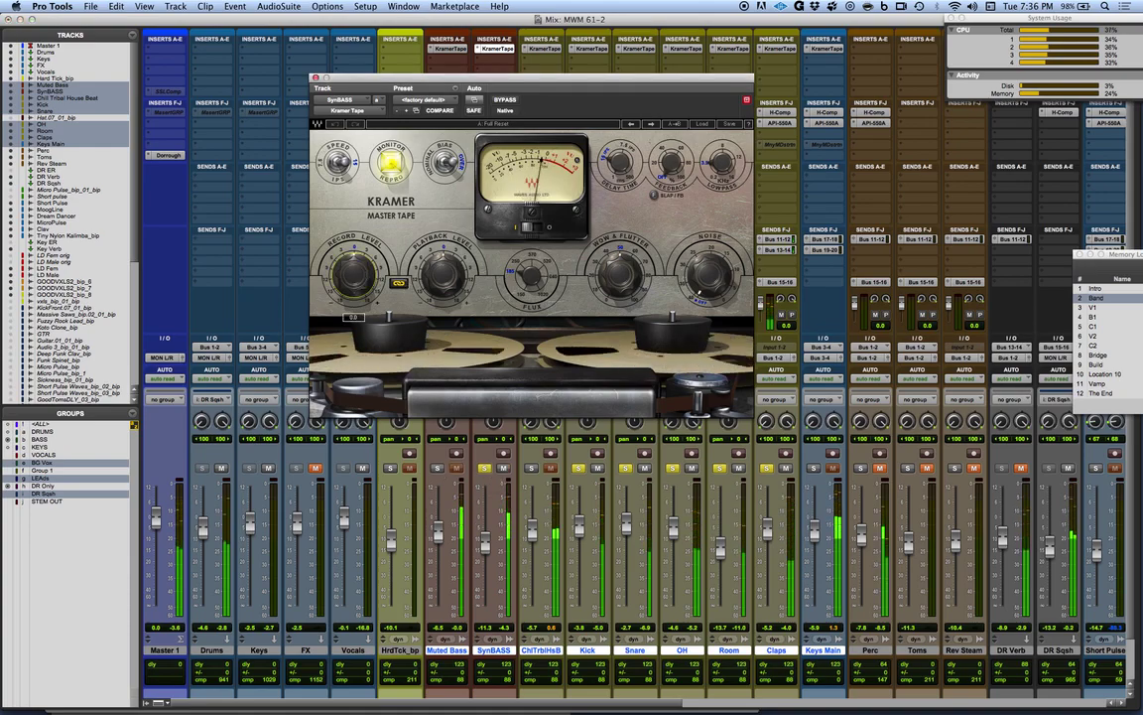
left_click_drag(354, 281, 355, 258)
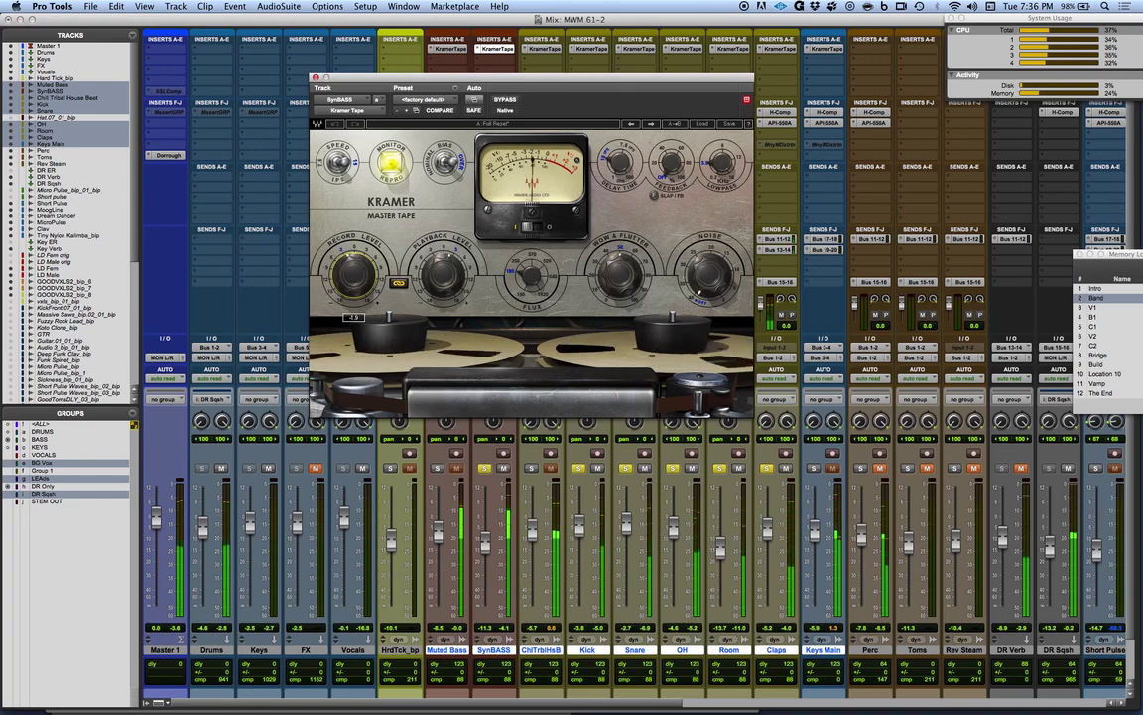
left_click(443, 158)
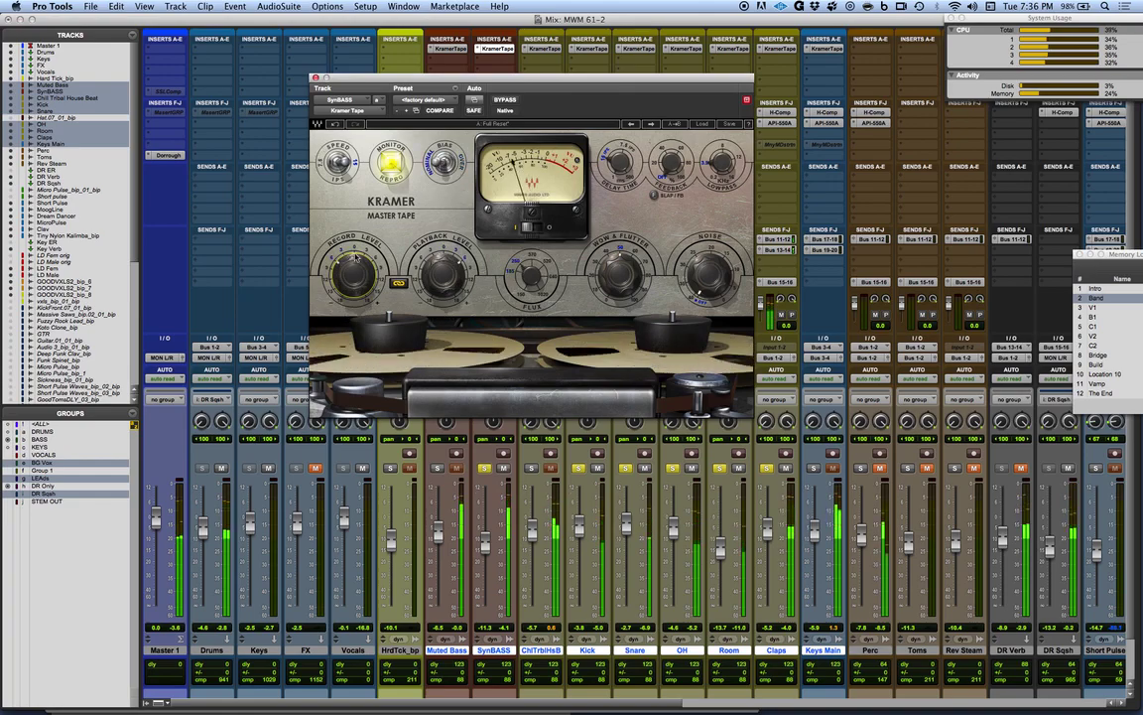
left_click_drag(354, 277, 353, 252)
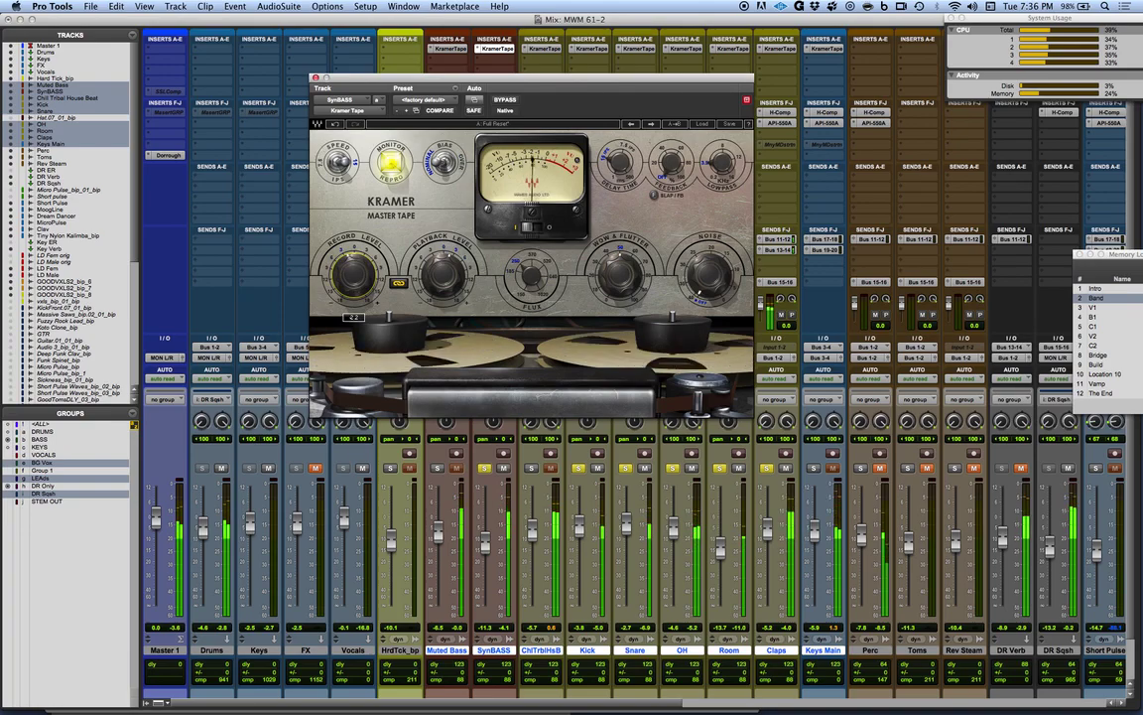
Add the Muted Bass, Chill Tribal House Beat and Keys Main tracks to the soloed tracks.
left_click(438, 468)
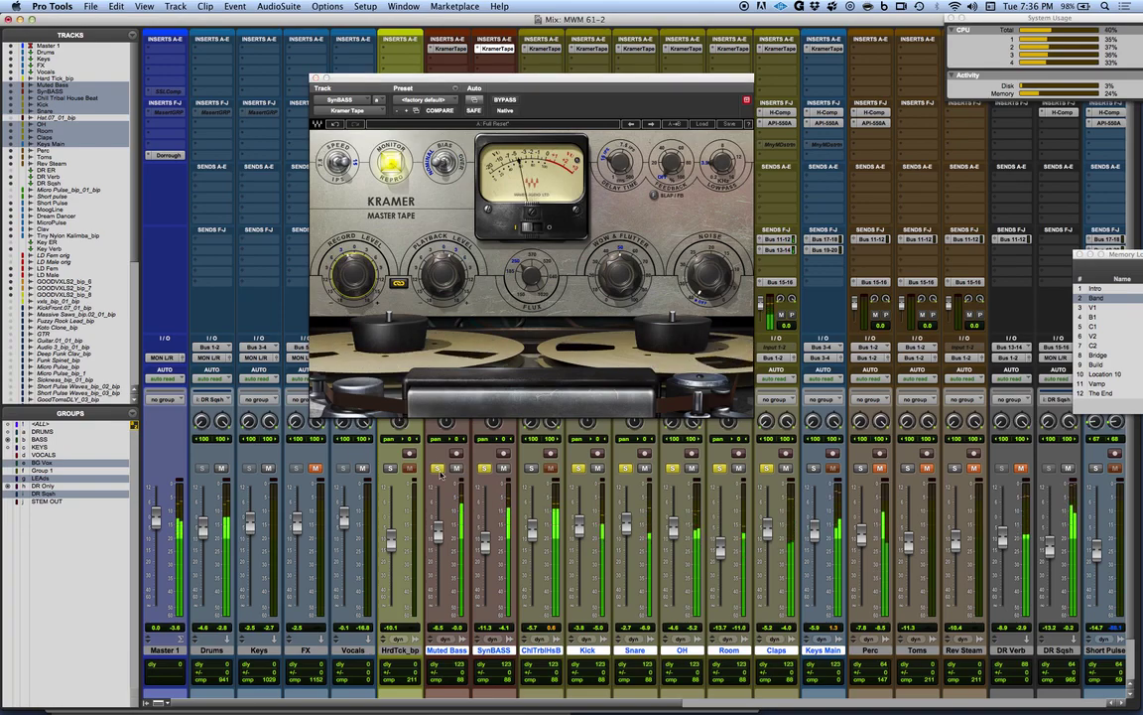
left_click(532, 468)
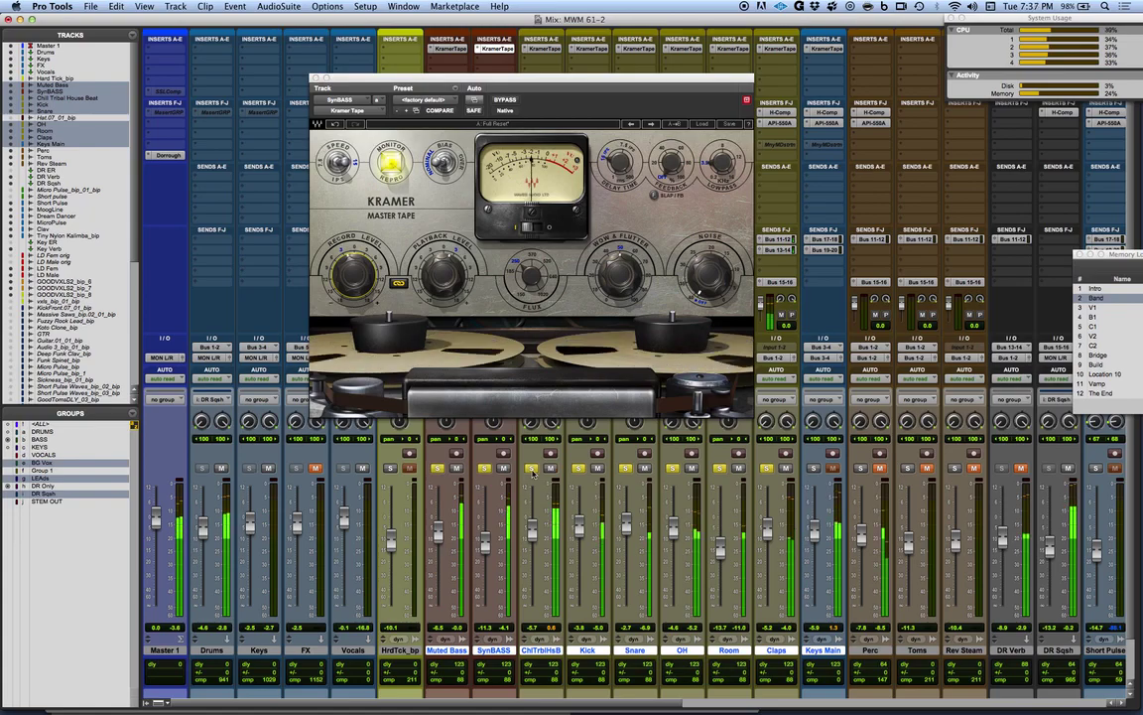
left_click(813, 467)
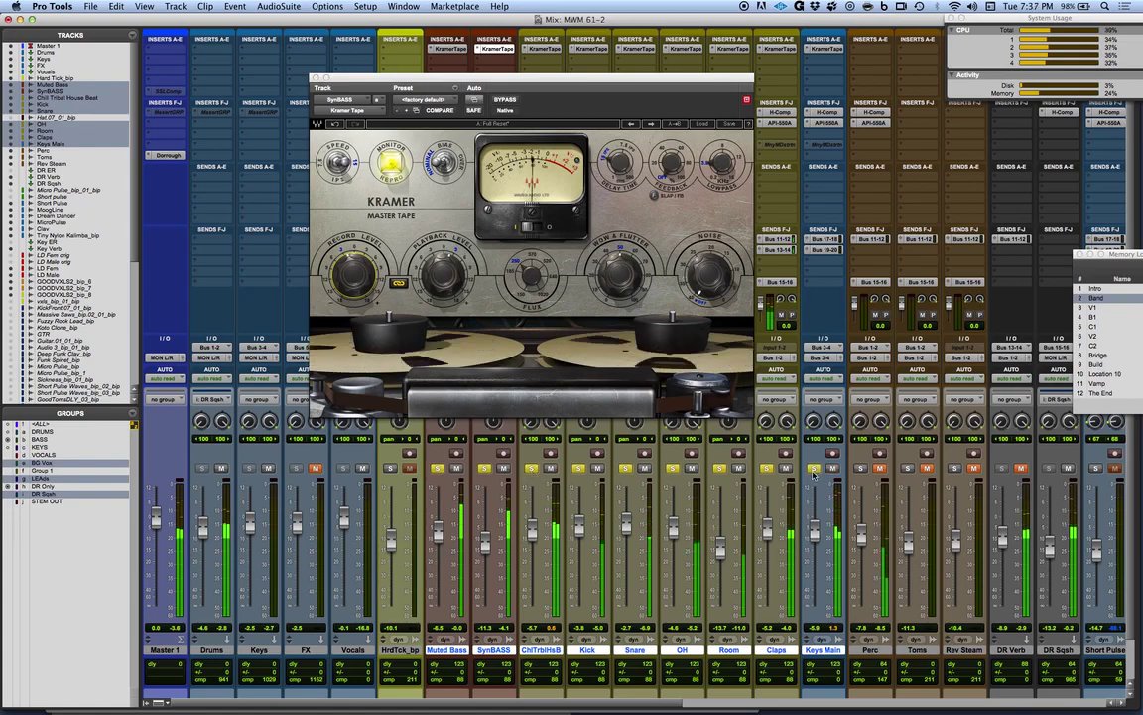
Set the Keys Main track's Kramer Tape to nominal bias and 250 flux, and adjust its record level during playback.
left_click(823, 47)
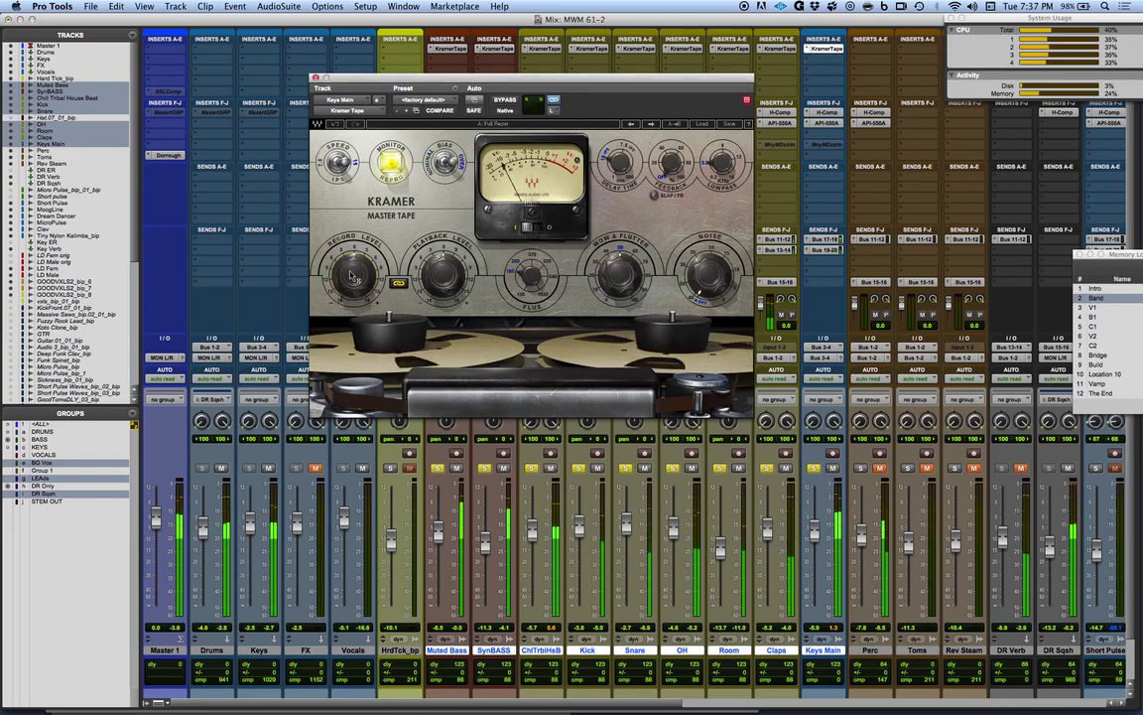
left_click(446, 163)
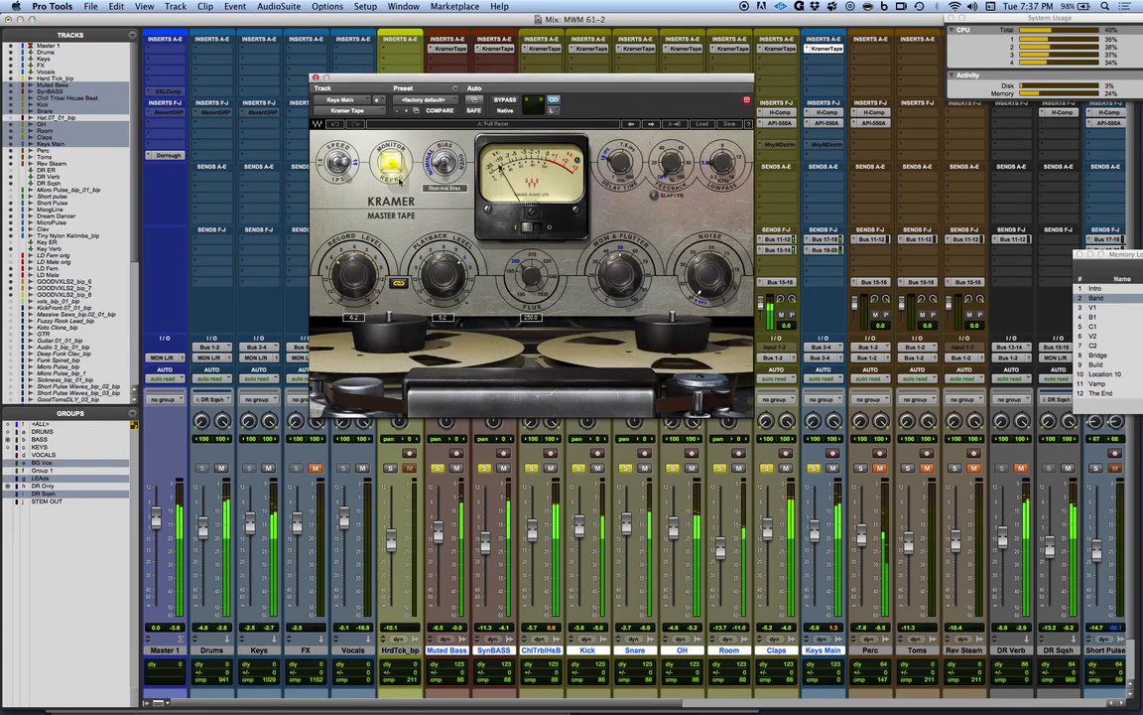
mouse_move(354, 275)
left_mouse_down()
mouse_move(354, 302)
mouse_move(354, 284)
left_mouse_up()
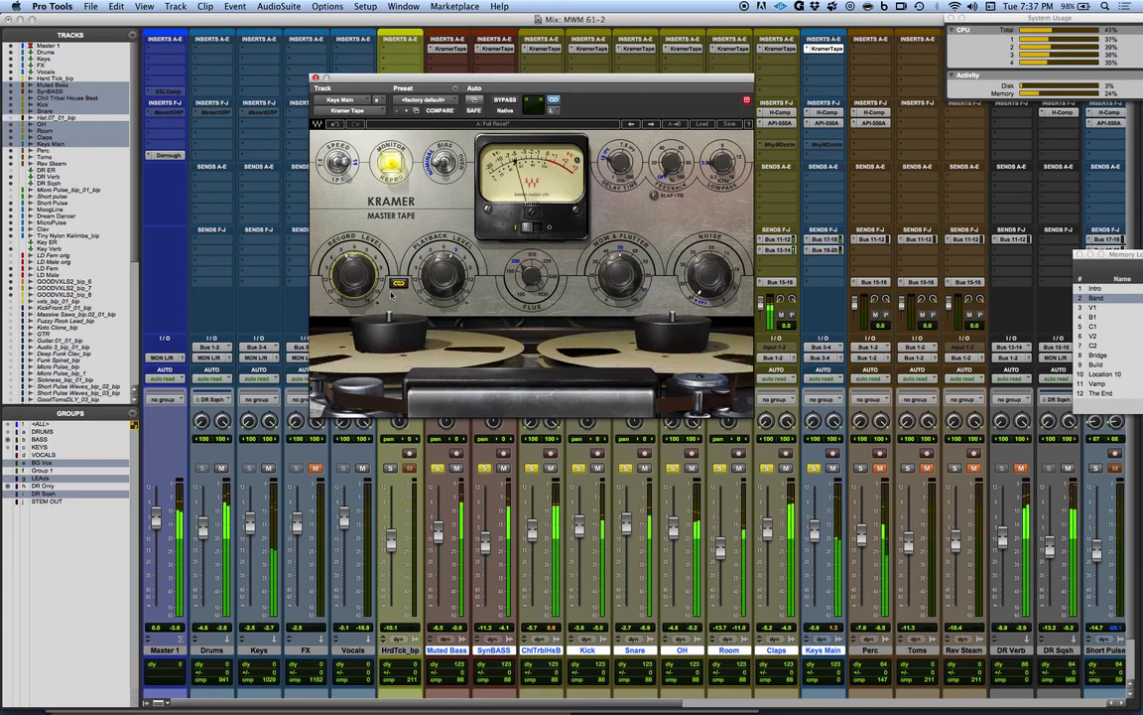
Check the Kramer Tape meters and settings on Claps, Room, Snare, Chill Tribal House Beat, SynBASS and Muted Bass during playback.
left_click_drag(570, 83, 596, 99)
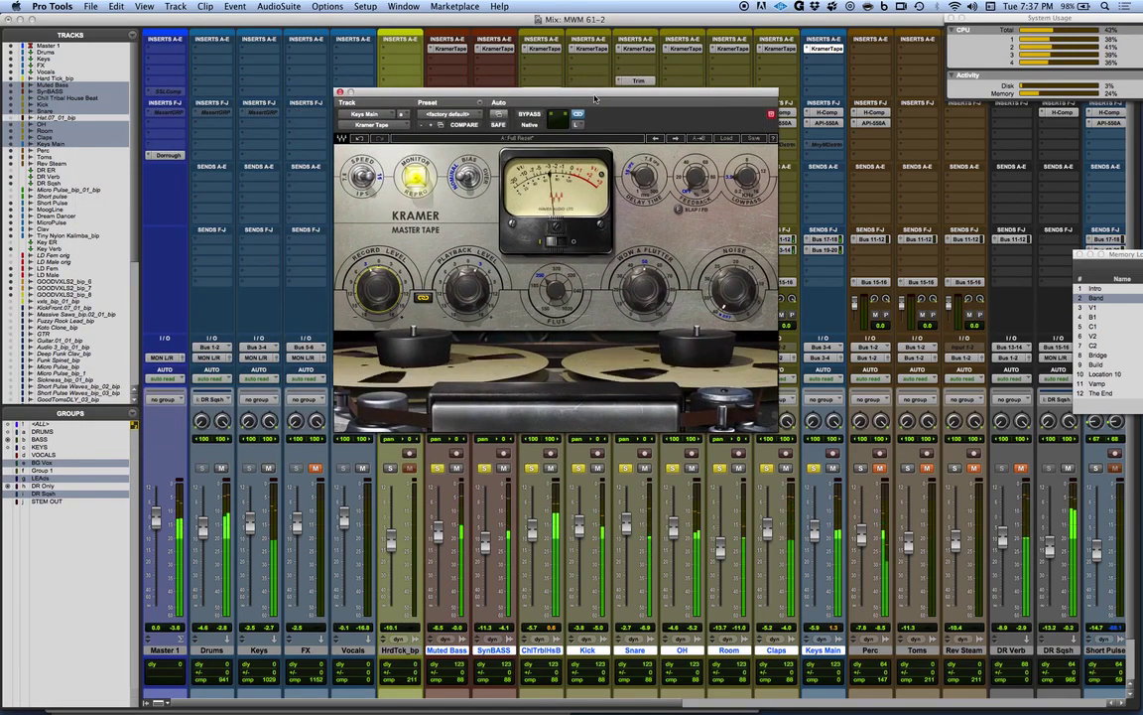
left_click(779, 49)
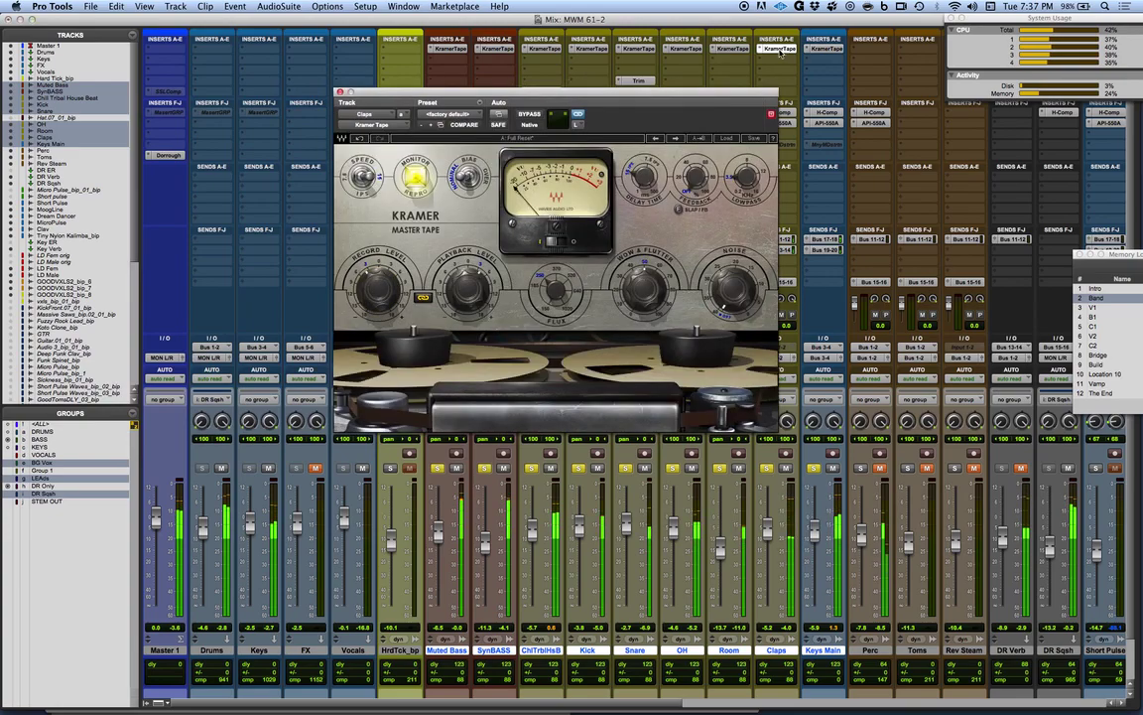
left_click(738, 48)
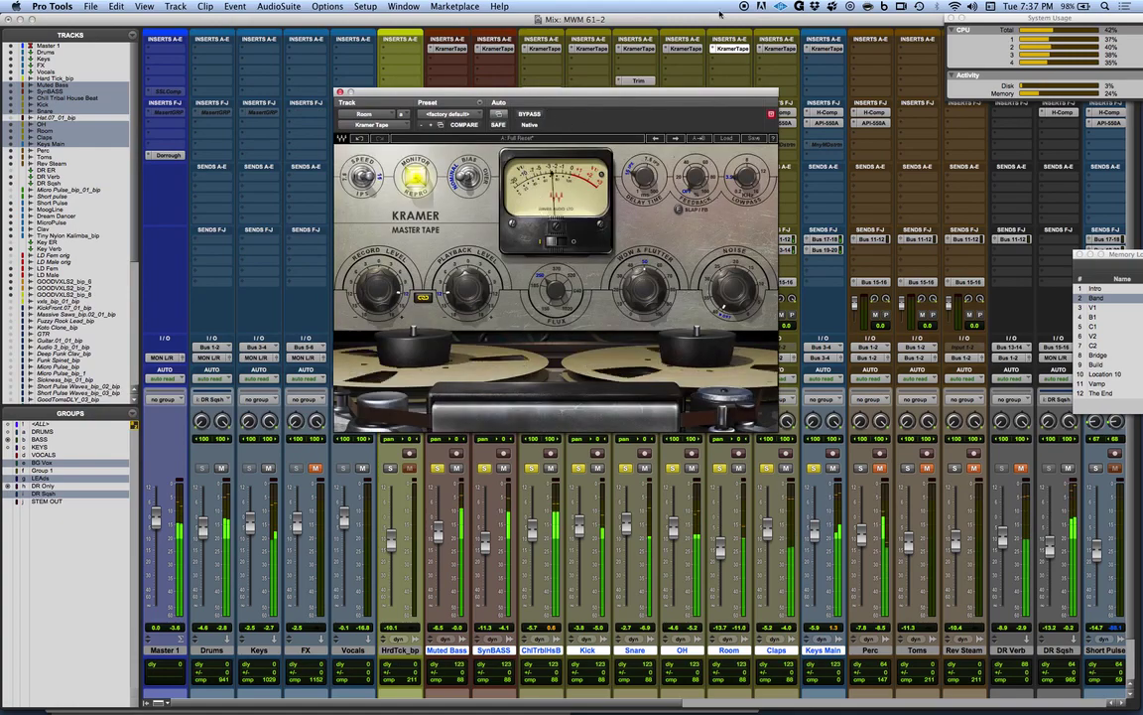
left_click(636, 48)
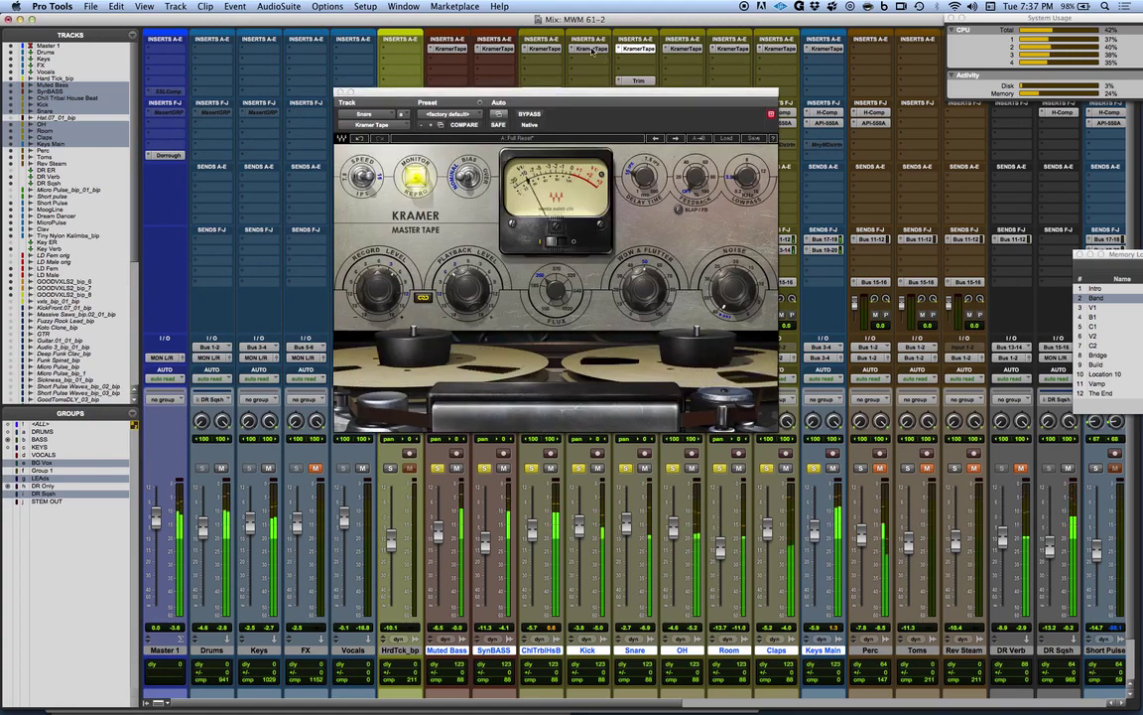
left_click(543, 48)
left_click(496, 49)
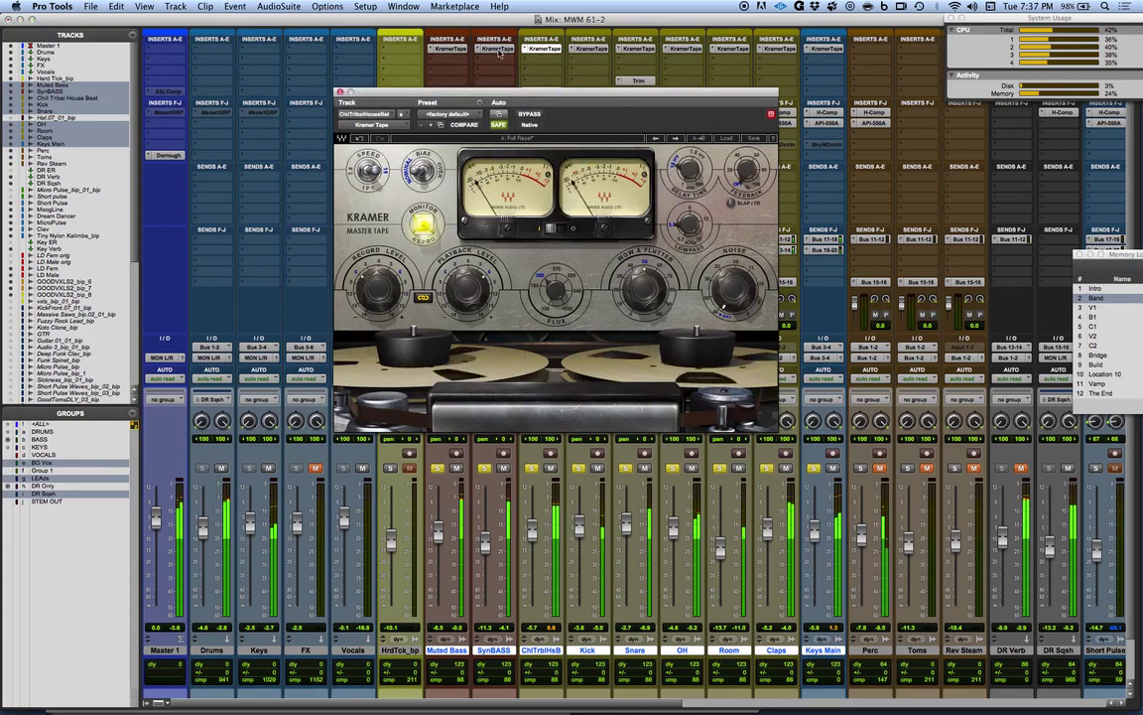
left_click(452, 49)
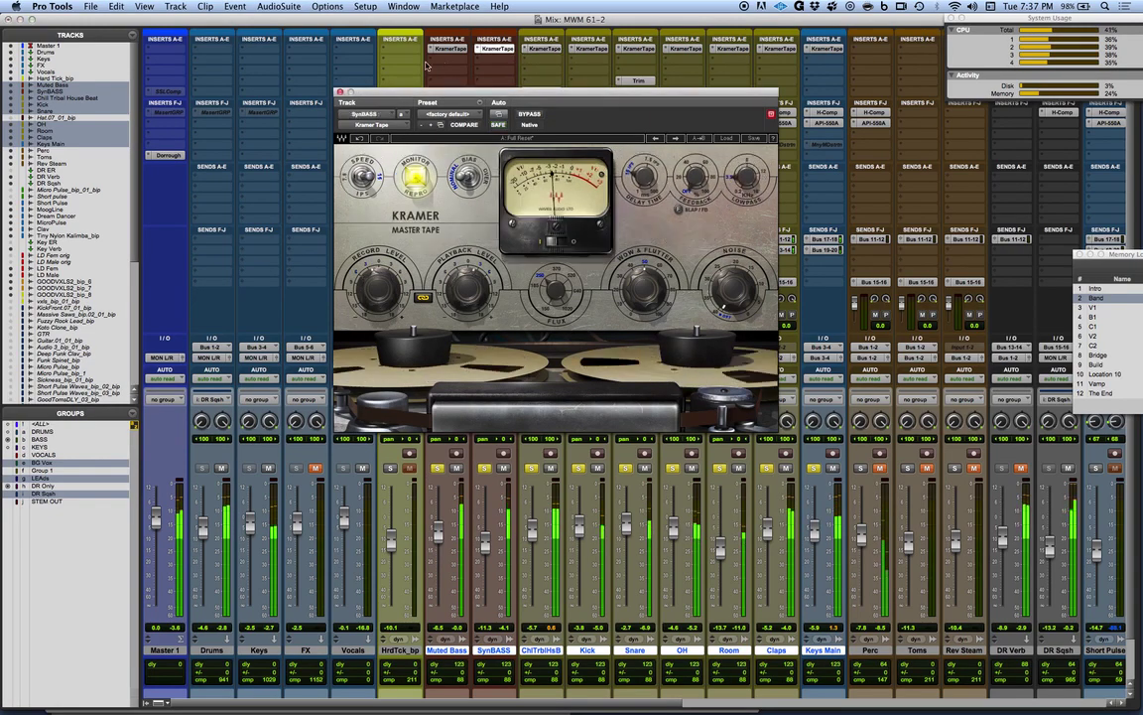
left_click(457, 49)
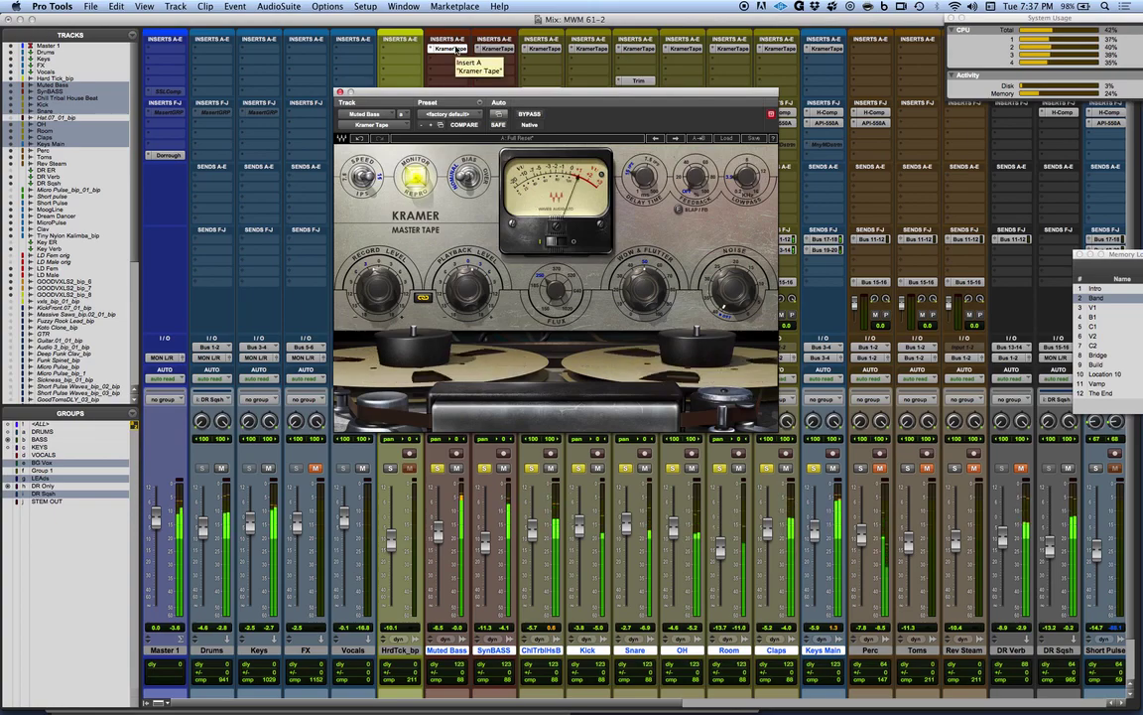
left_click(458, 49)
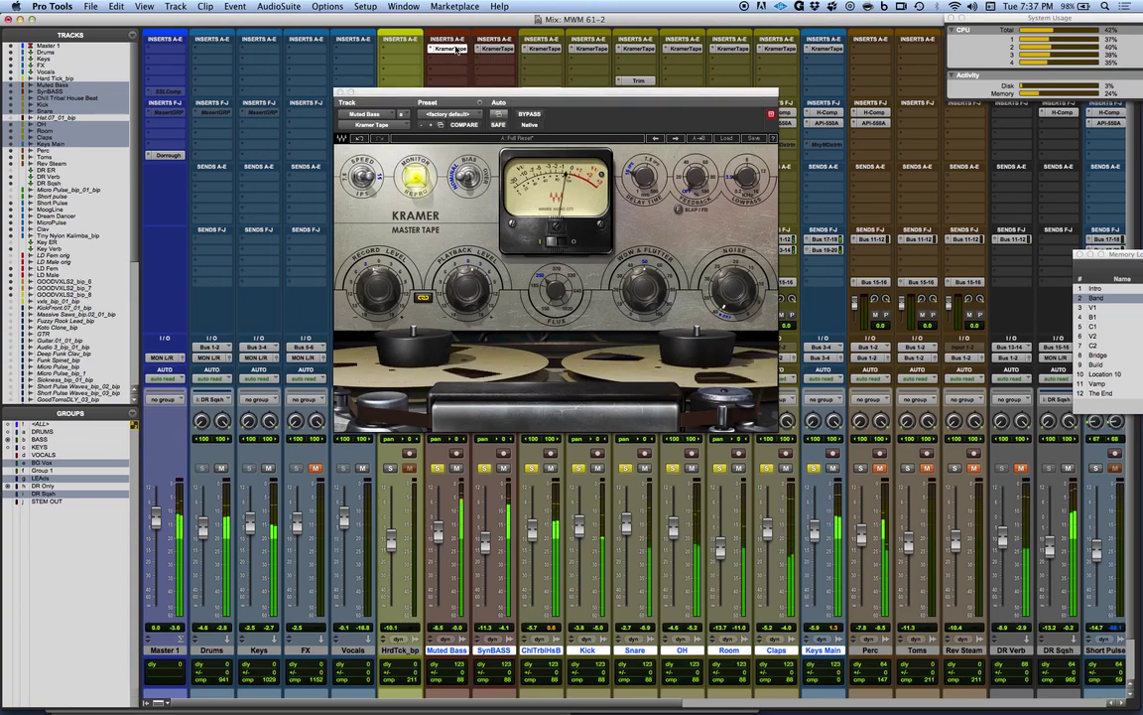
Toggle bypass on all the Kramer Tape inserts together during playback to compare the mix with and without tape.
left_click(457, 49, "super")
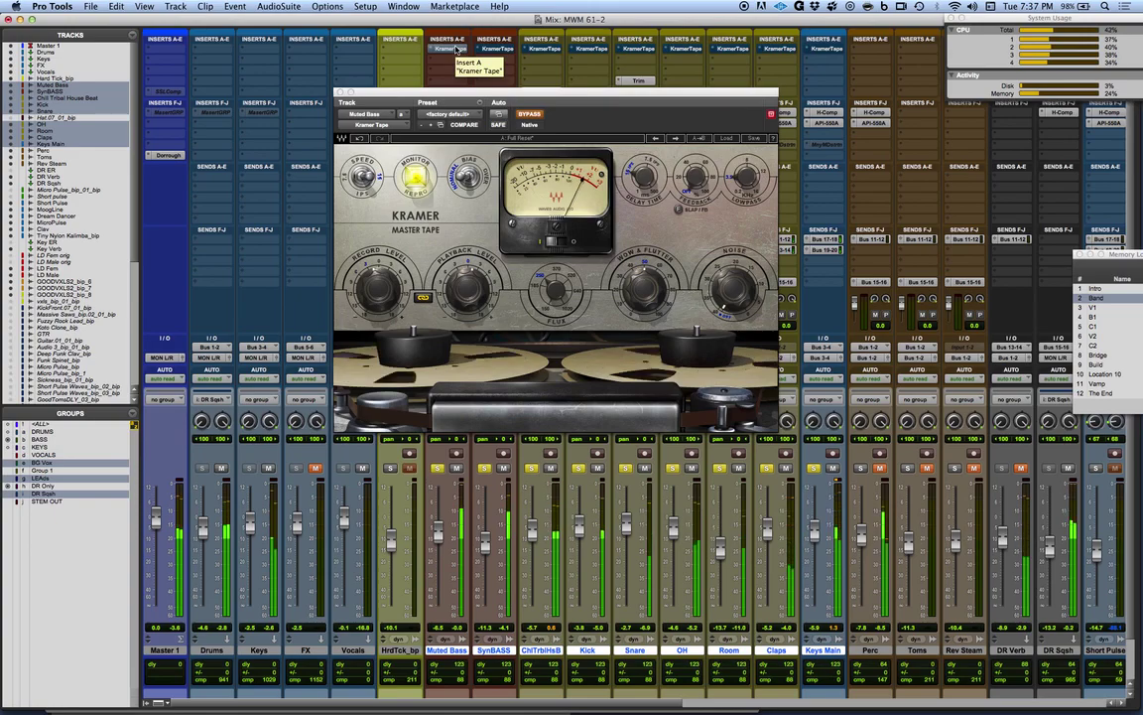
left_click(456, 48, "alt+shift+super")
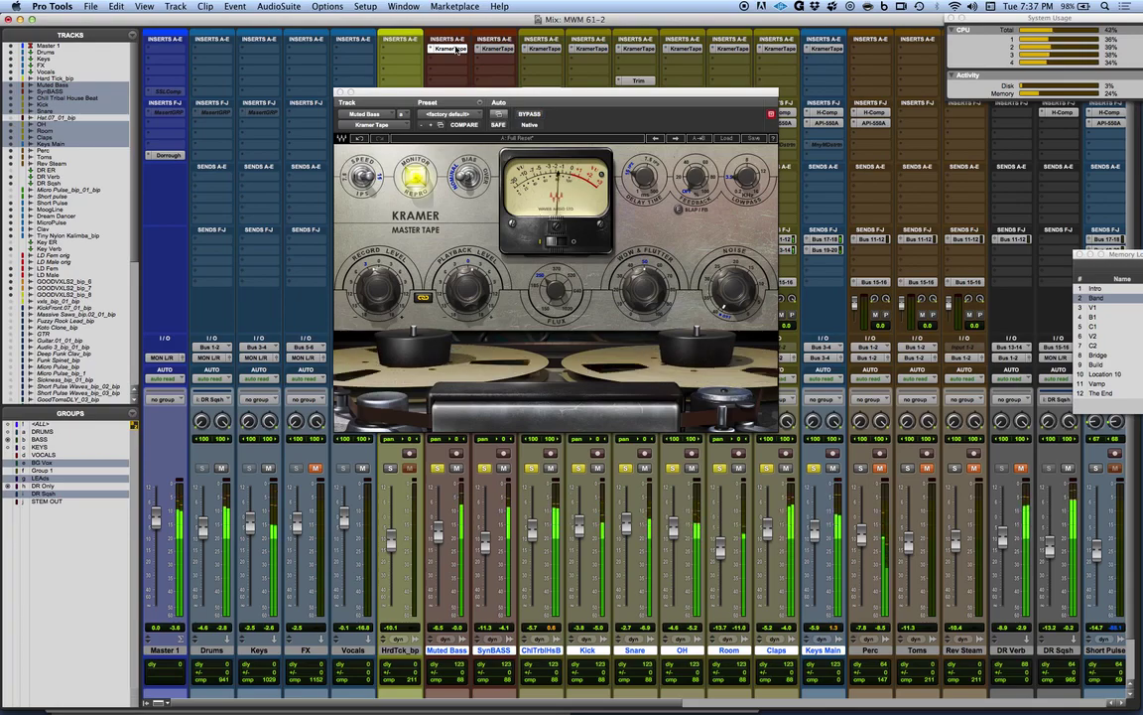
left_click(457, 48, "super")
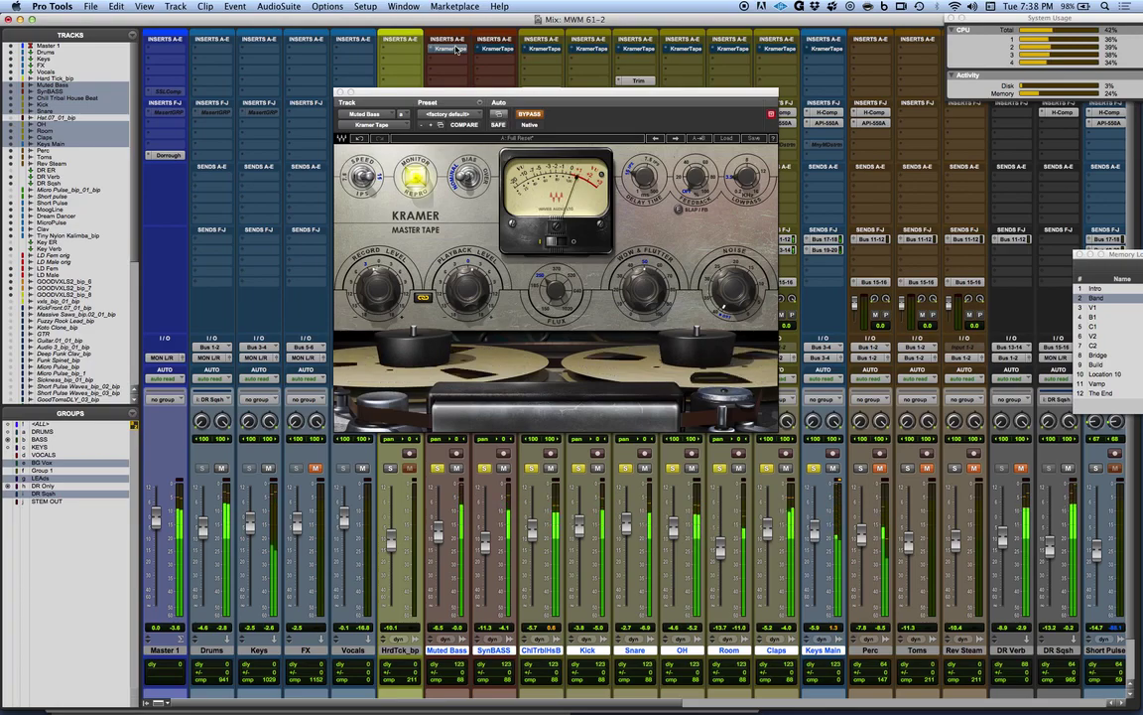
left_click(456, 49, "super")
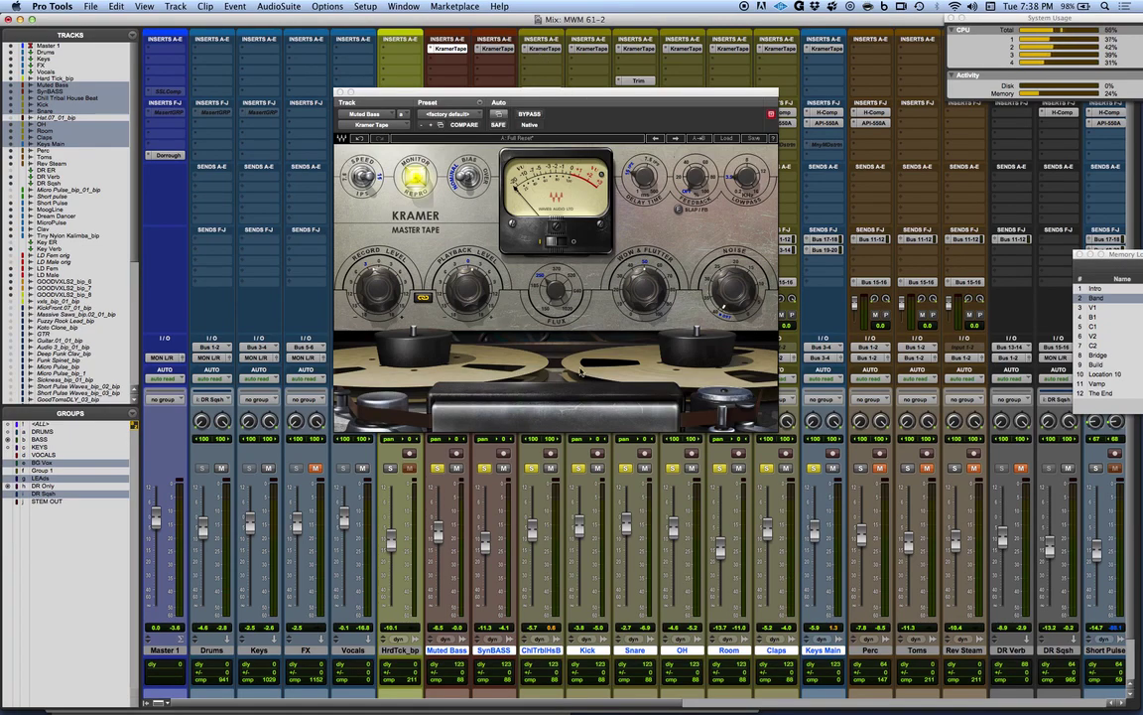
mouse_move(650, 298)
mouse_move(643, 275)
key("space")
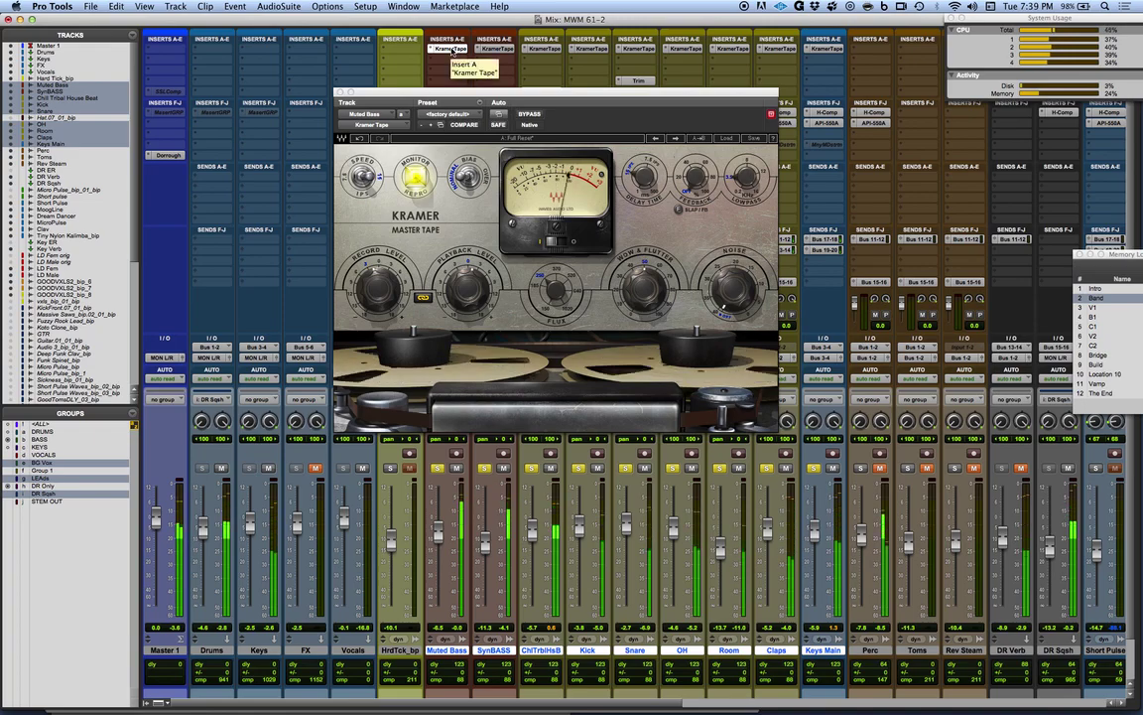
left_click(452, 48, "super")
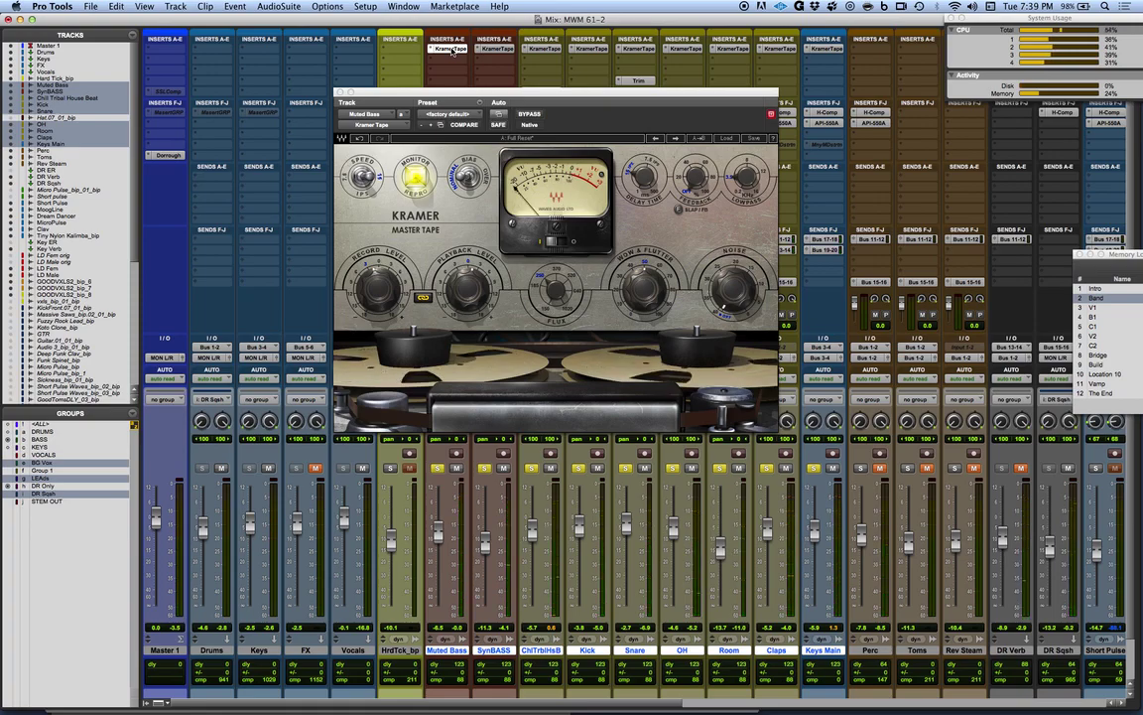
Switch to the Edit window and bring up the Muted Bass track's Kramer Tape beside the tracks.
key("super+equal")
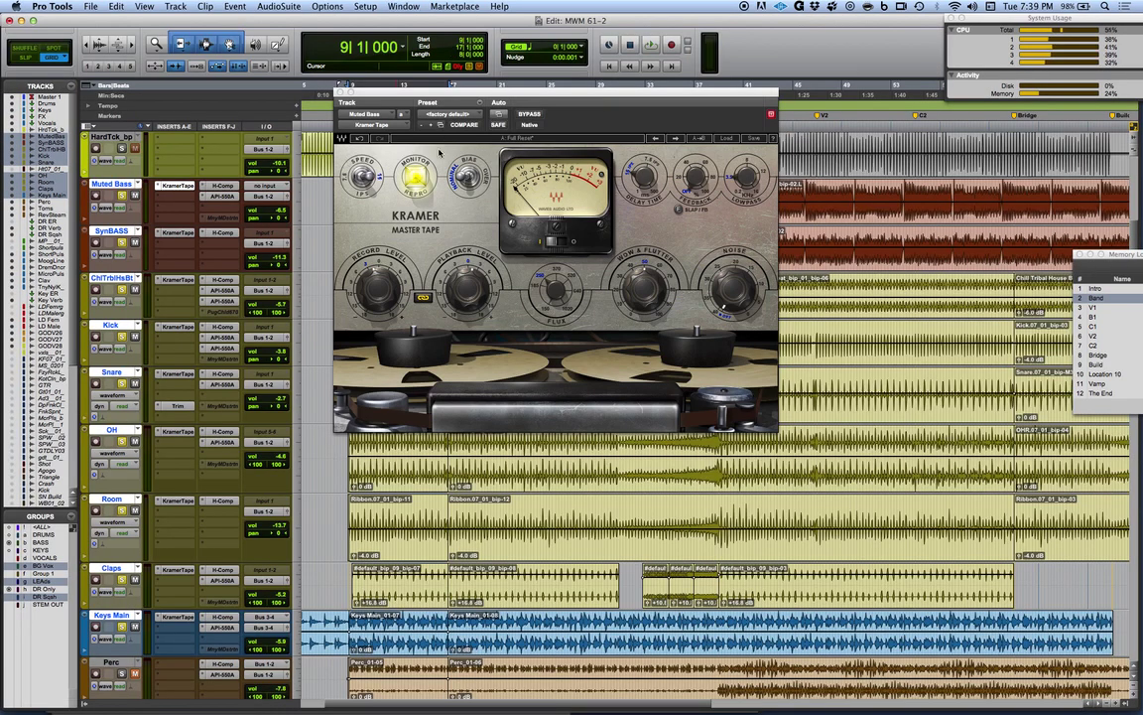
left_click_drag(361, 94, 636, 44)
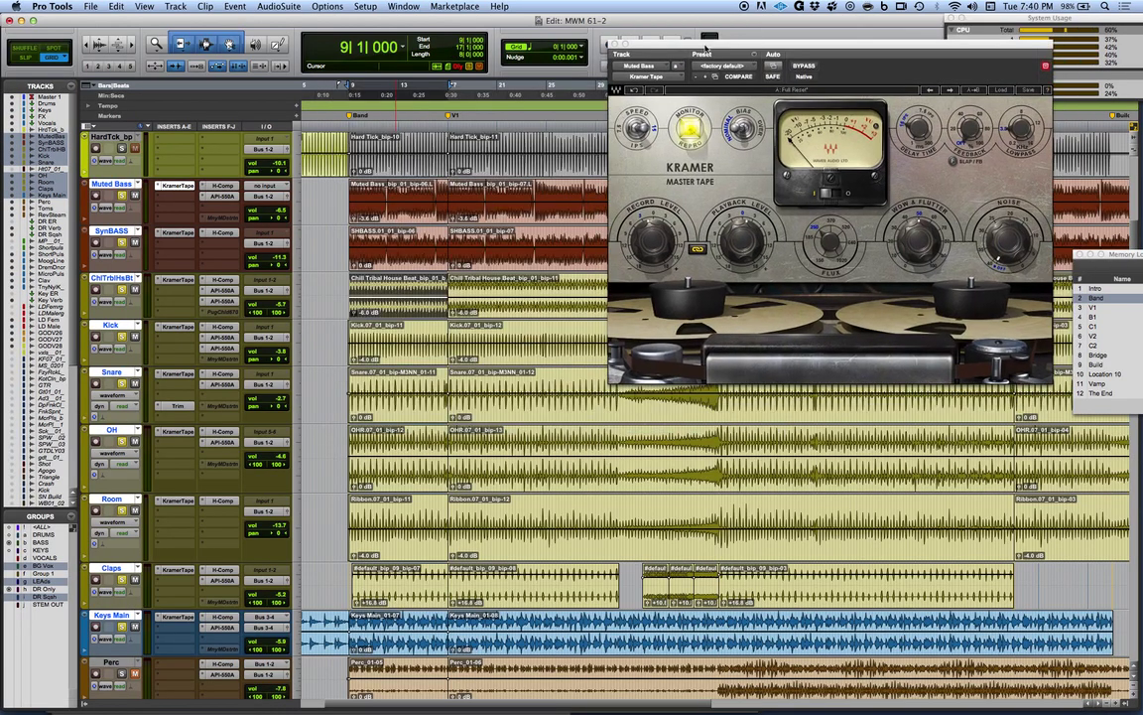
left_click(178, 282)
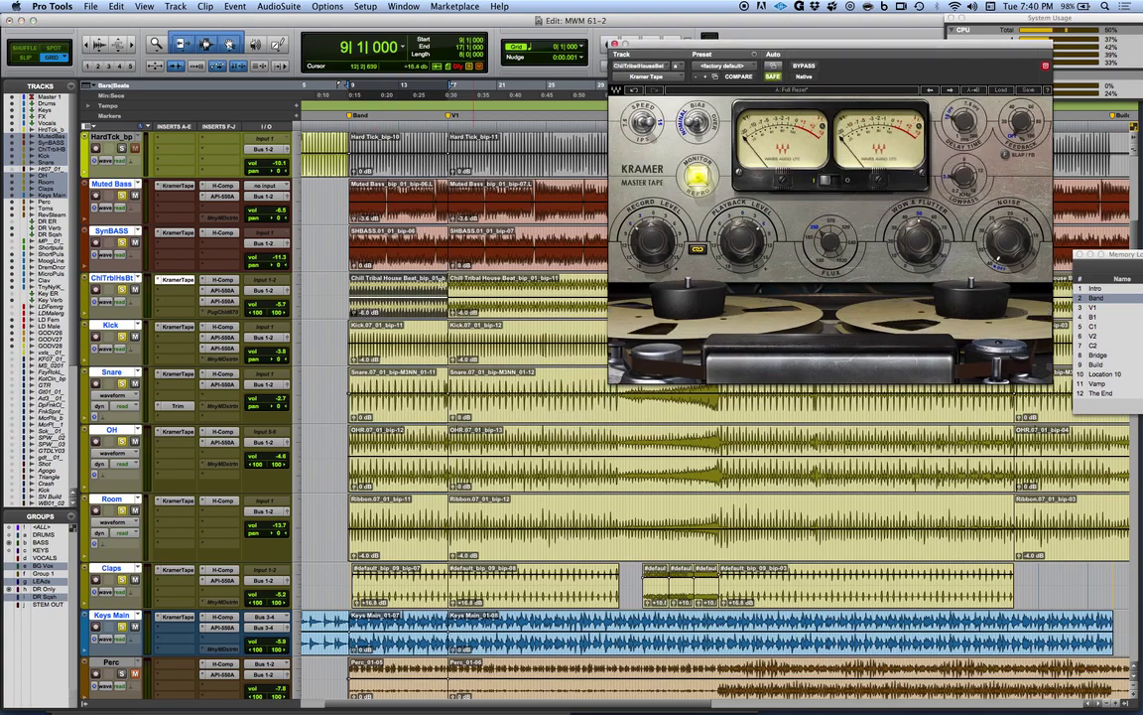
left_click(179, 186)
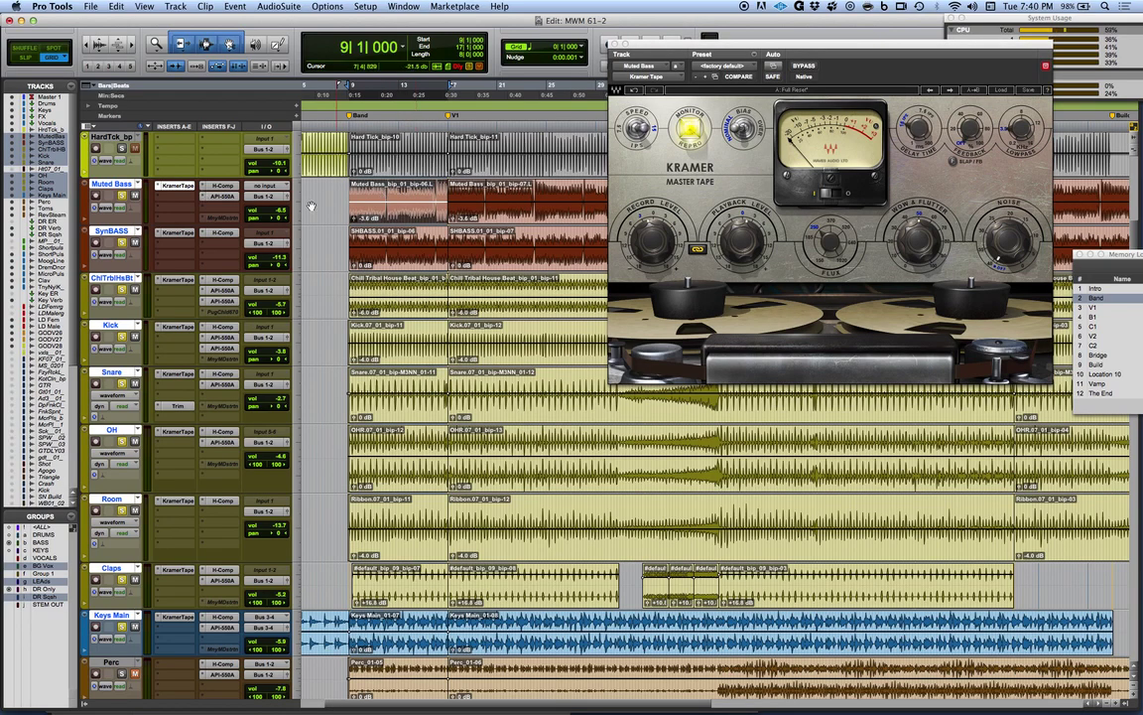
With the first Muted Bass clip at the Band marker in view, copy the Muted Bass Kramer Tape insert's settings.
scroll(368, 224, "up", 2)
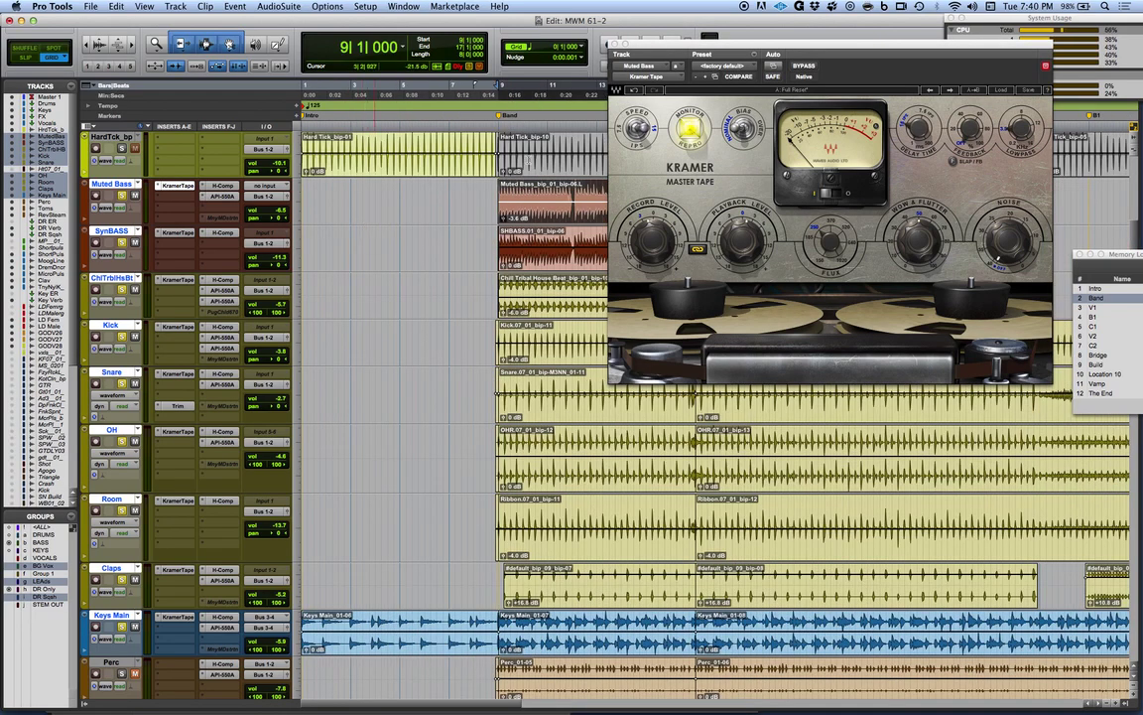
left_click_drag(738, 53, 824, 46)
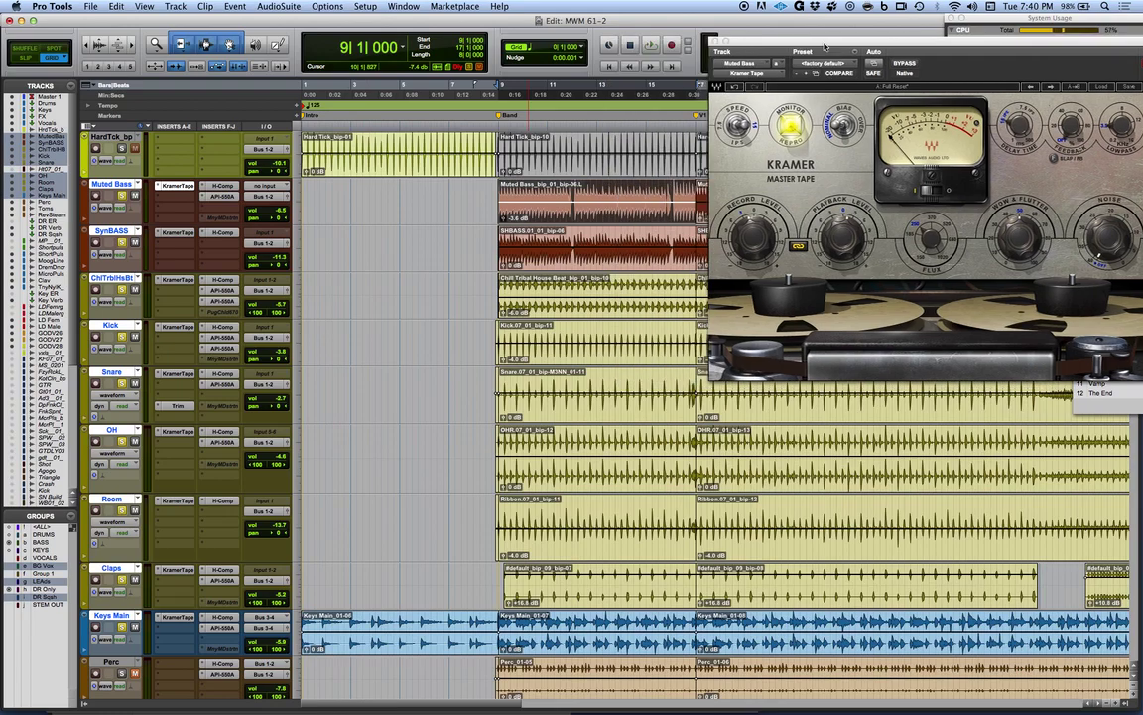
scroll(670, 340, "up", 2)
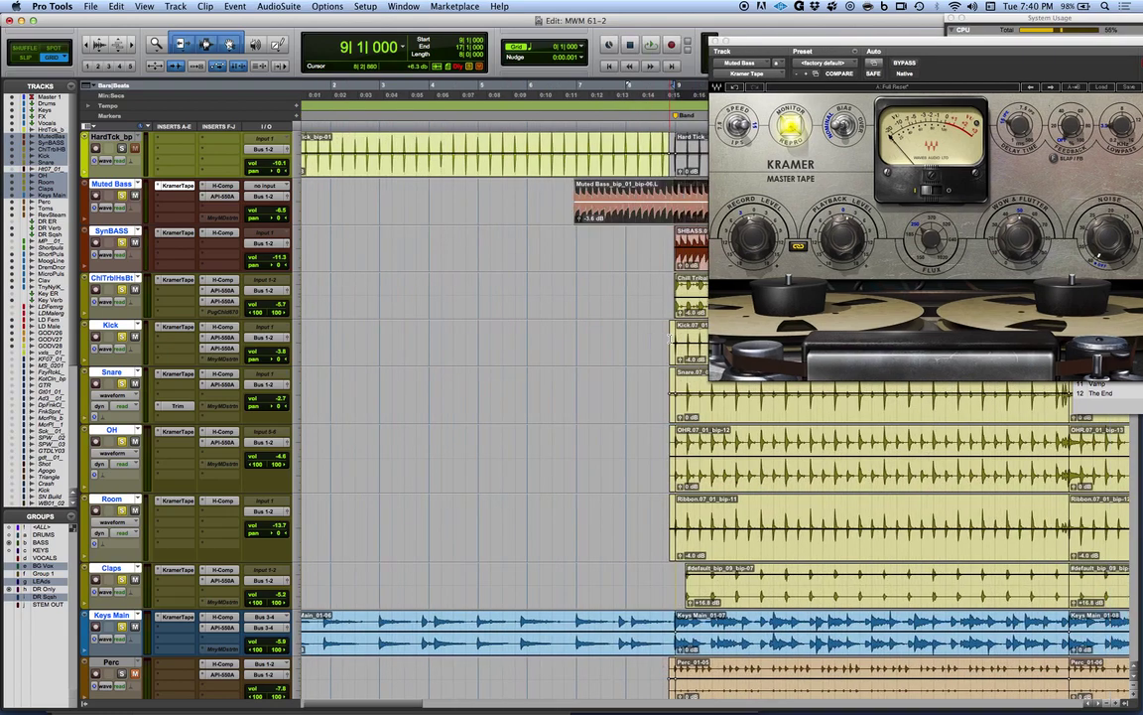
scroll(670, 340, "right", 3)
left_click_drag(820, 45, 795, 300)
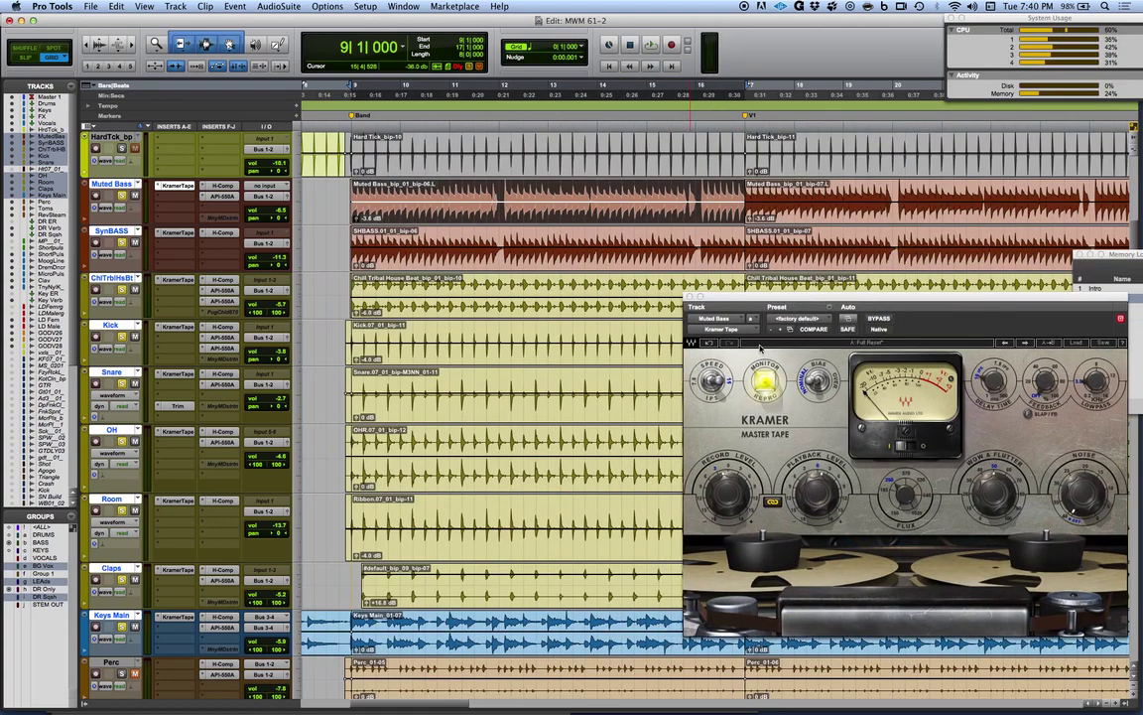
left_click(829, 309)
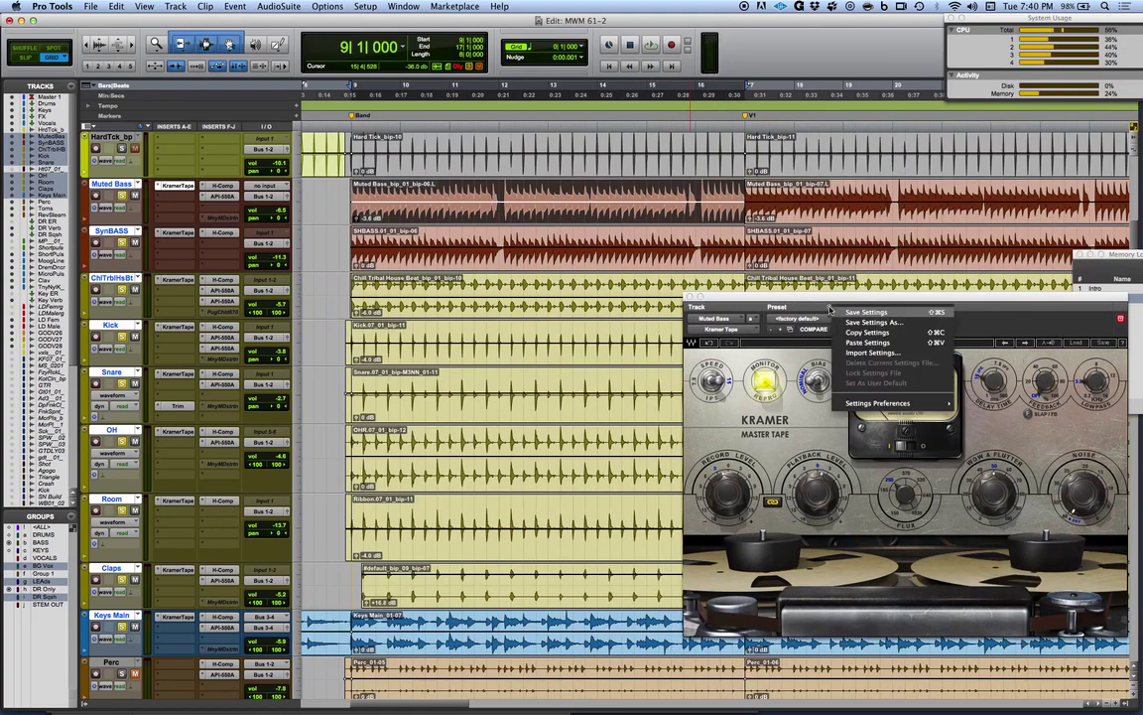
left_click(869, 332)
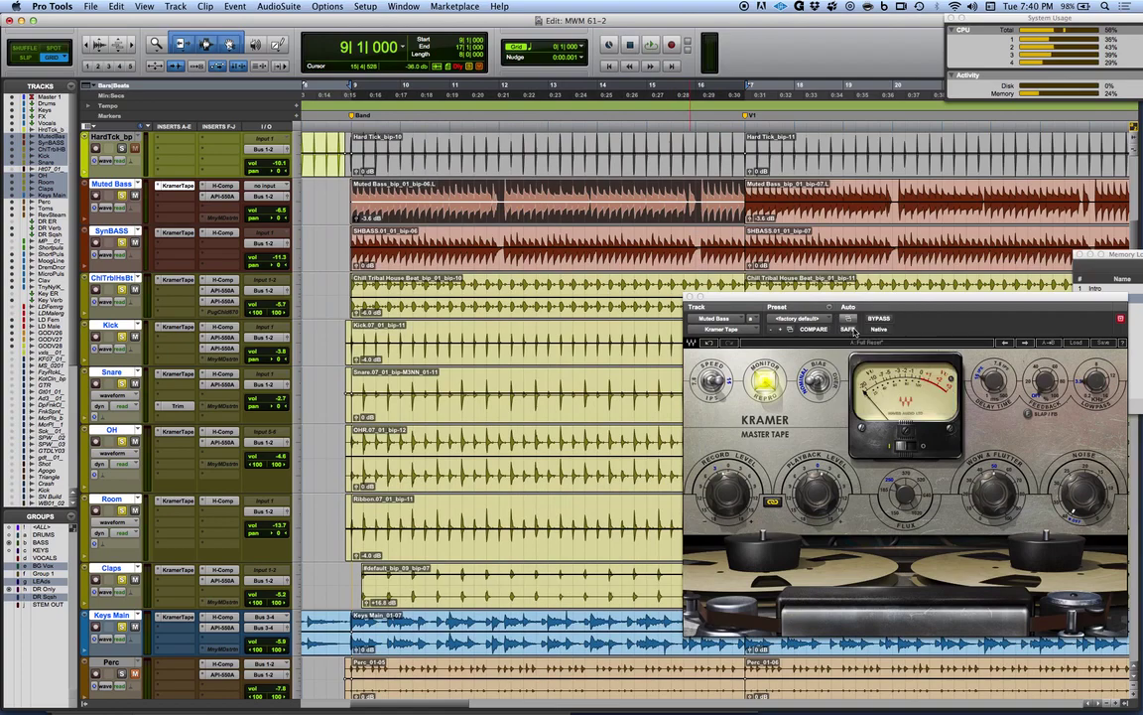
Open the AudioSuite Kramer Tape Mono processor and paste the copied Muted Bass insert settings into it.
left_click(279, 6)
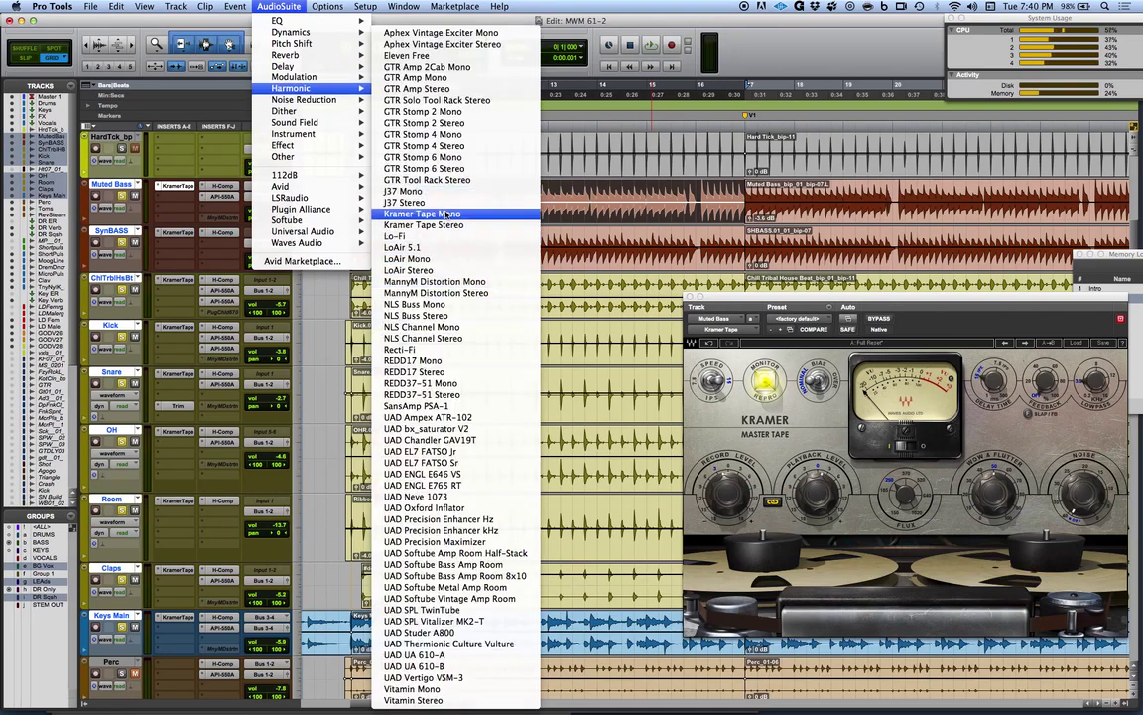
left_click(446, 213)
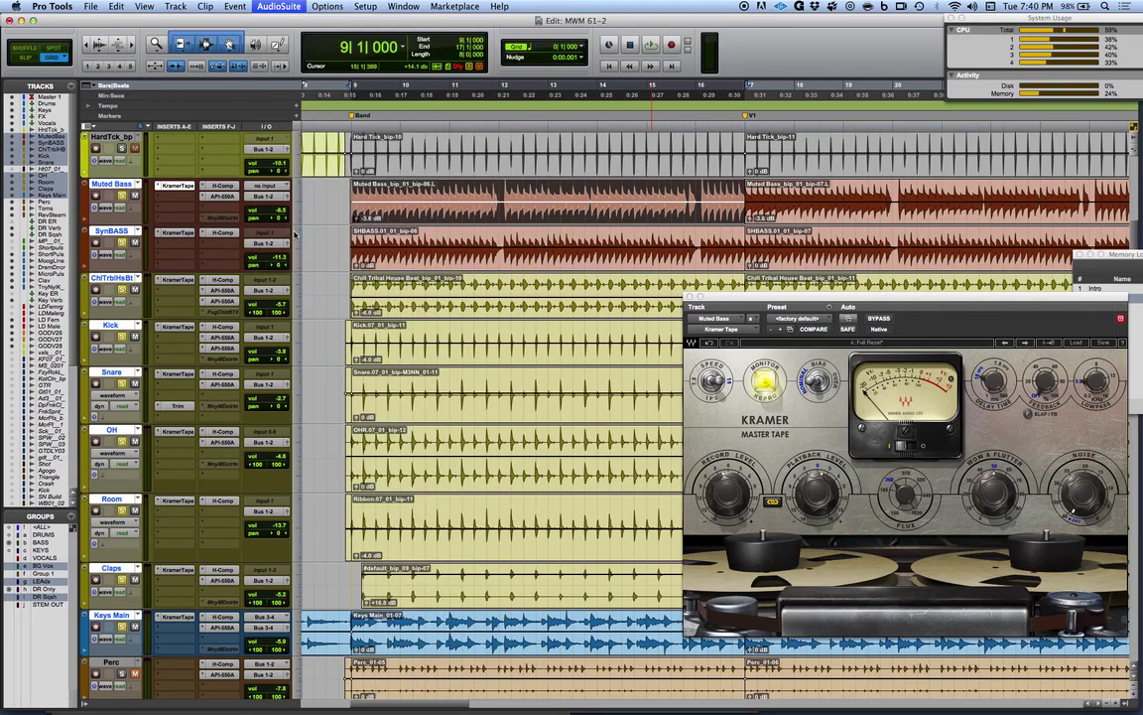
left_click_drag(736, 20, 161, 251)
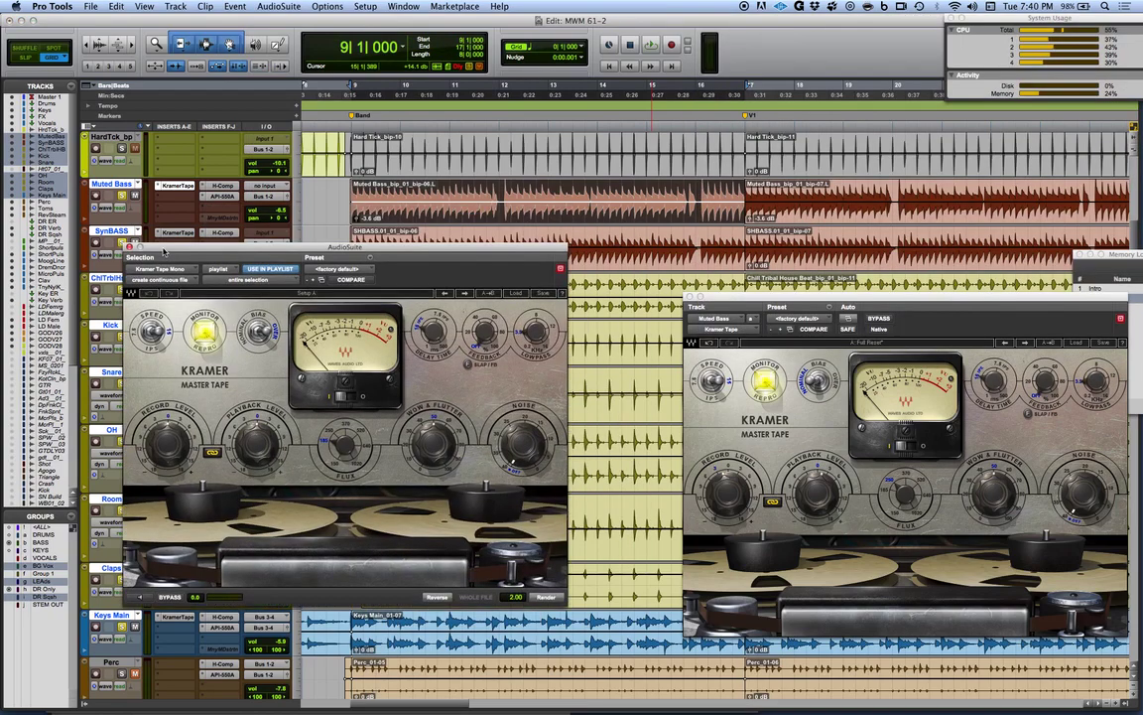
left_click(369, 260)
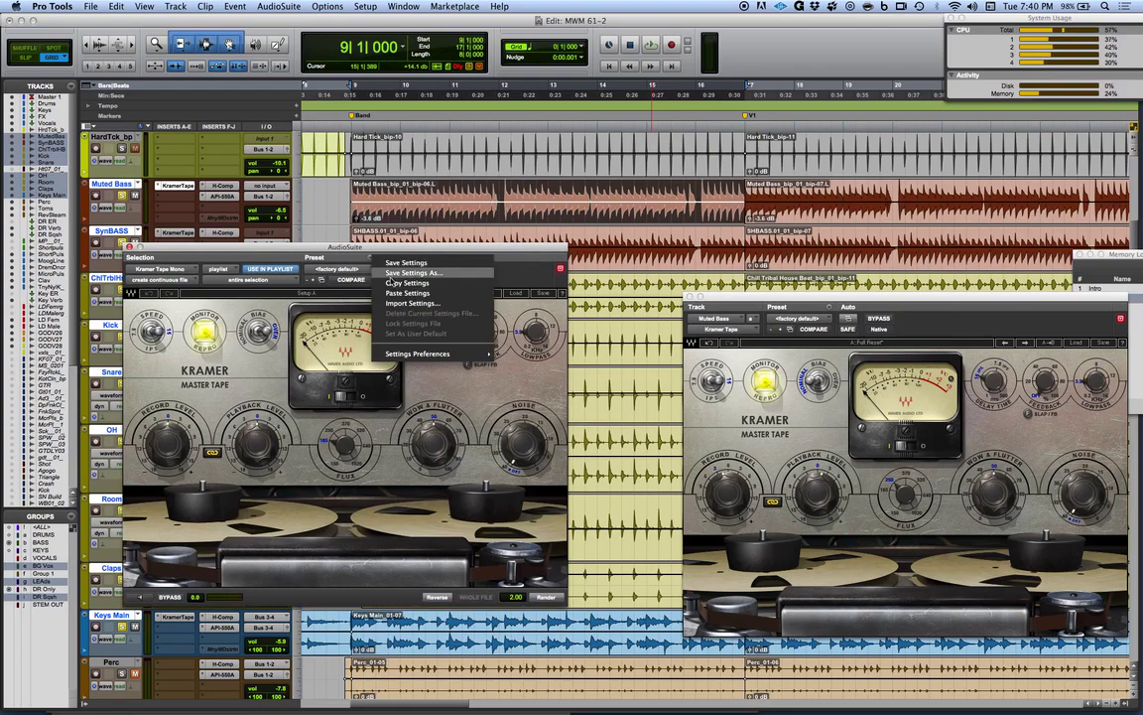
left_click(395, 294)
left_click_drag(371, 248, 472, 178)
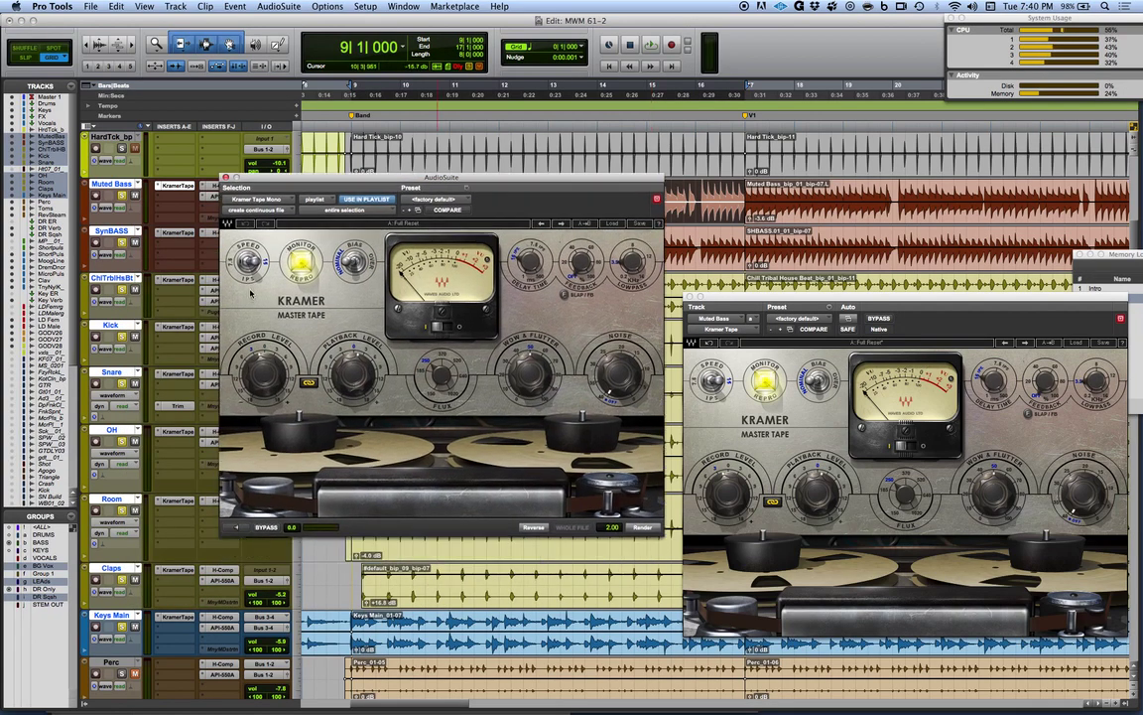
Duplicate the grouped tracks' playlists and render the first Muted Bass clip with the AudioSuite Kramer Tape Mono settings.
mouse_move(248, 260)
left_click_drag(480, 177, 474, 221)
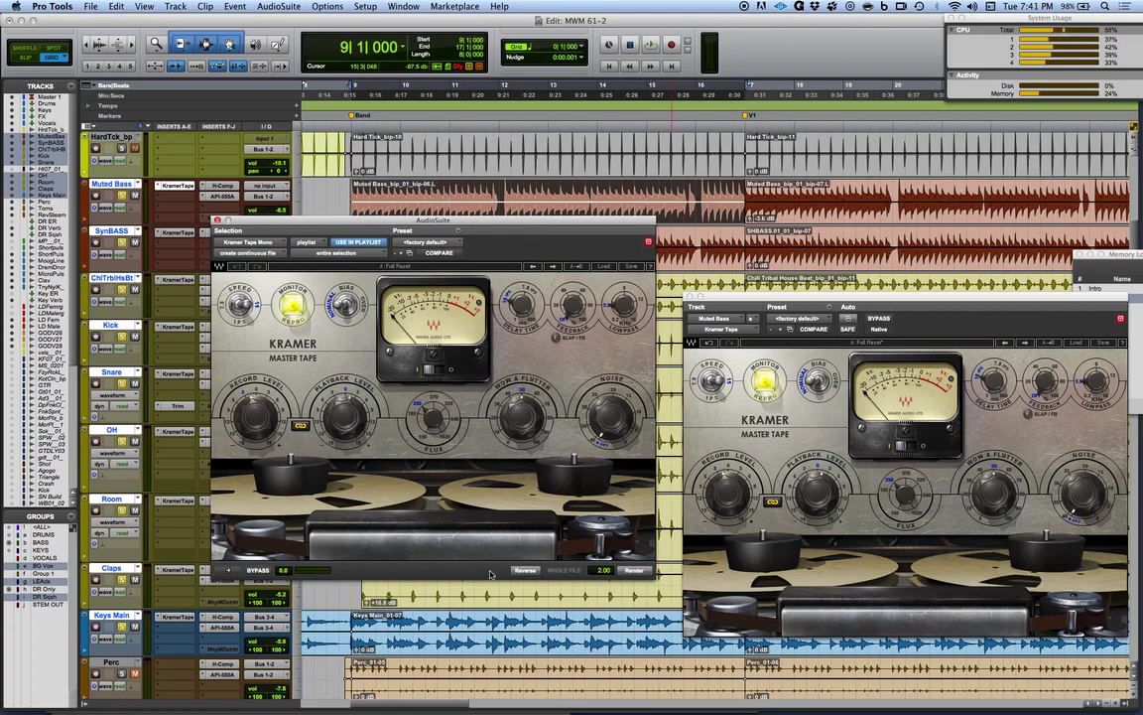
left_click(636, 571)
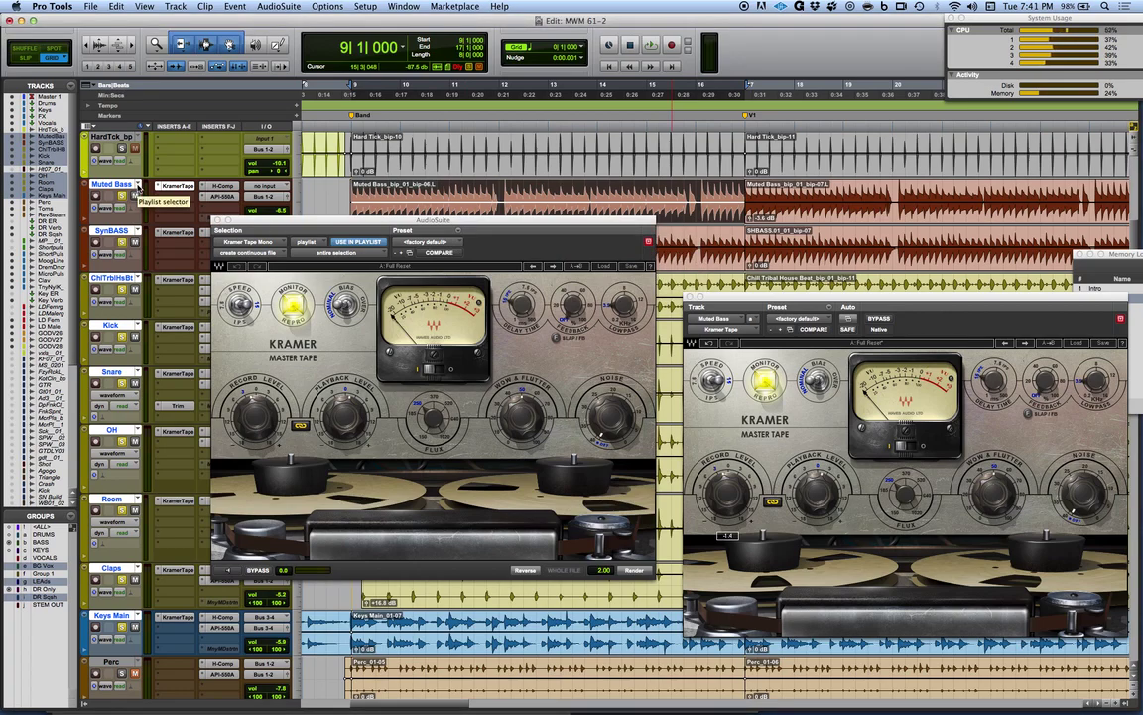
left_click(138, 185)
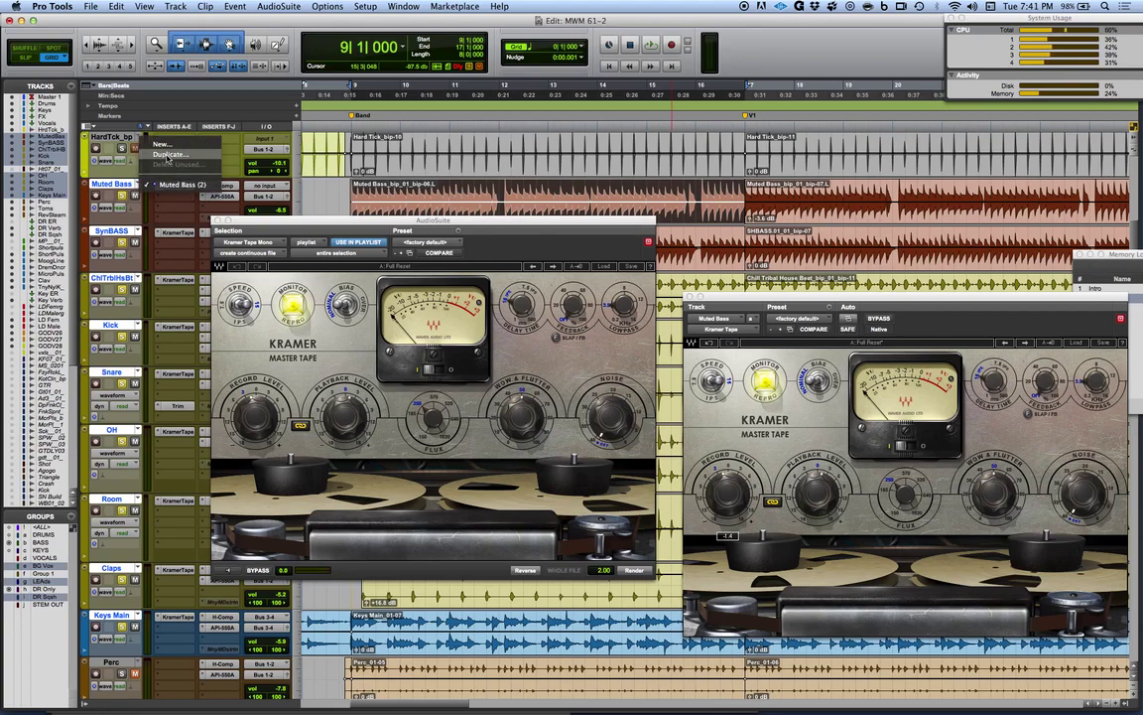
left_click(166, 159)
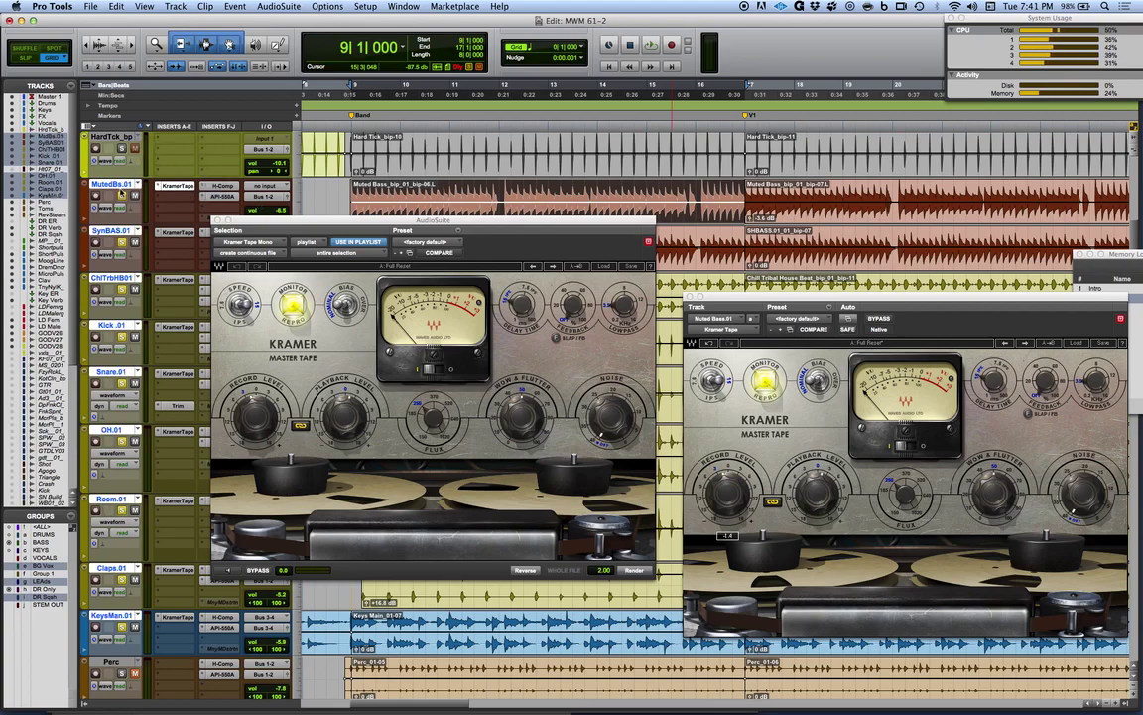
left_click(634, 571)
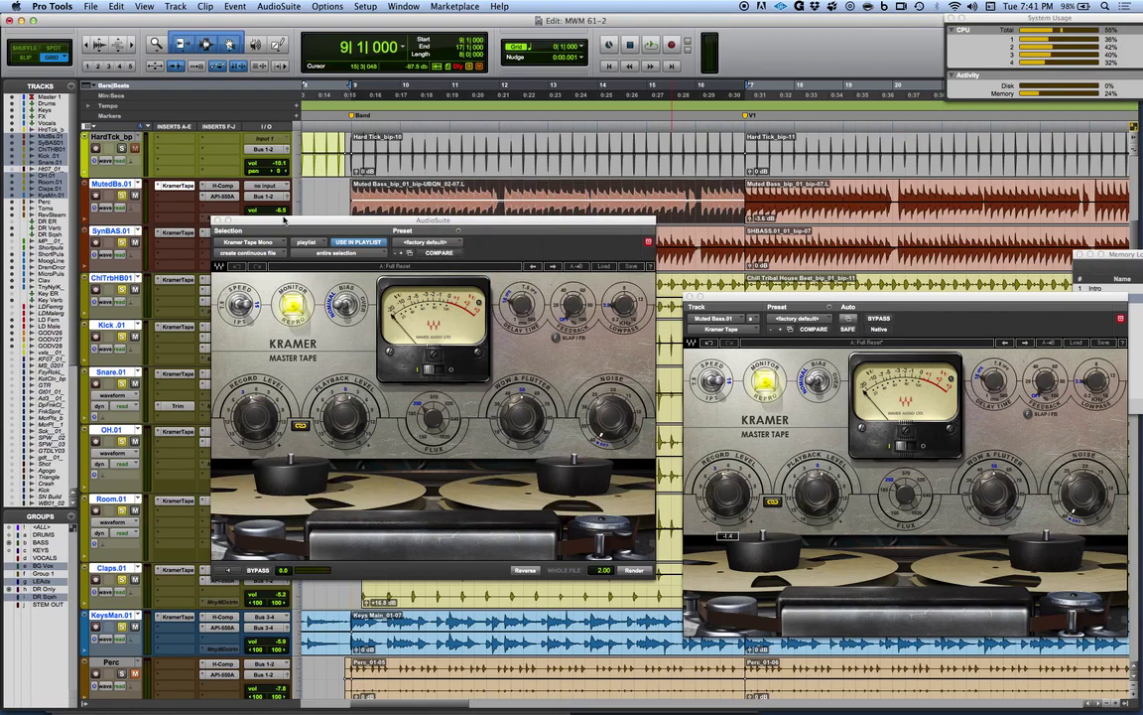
Open the SynBASS track's Kramer Tape insert and copy its settings, keeping both bass tracks in view.
left_click(177, 232)
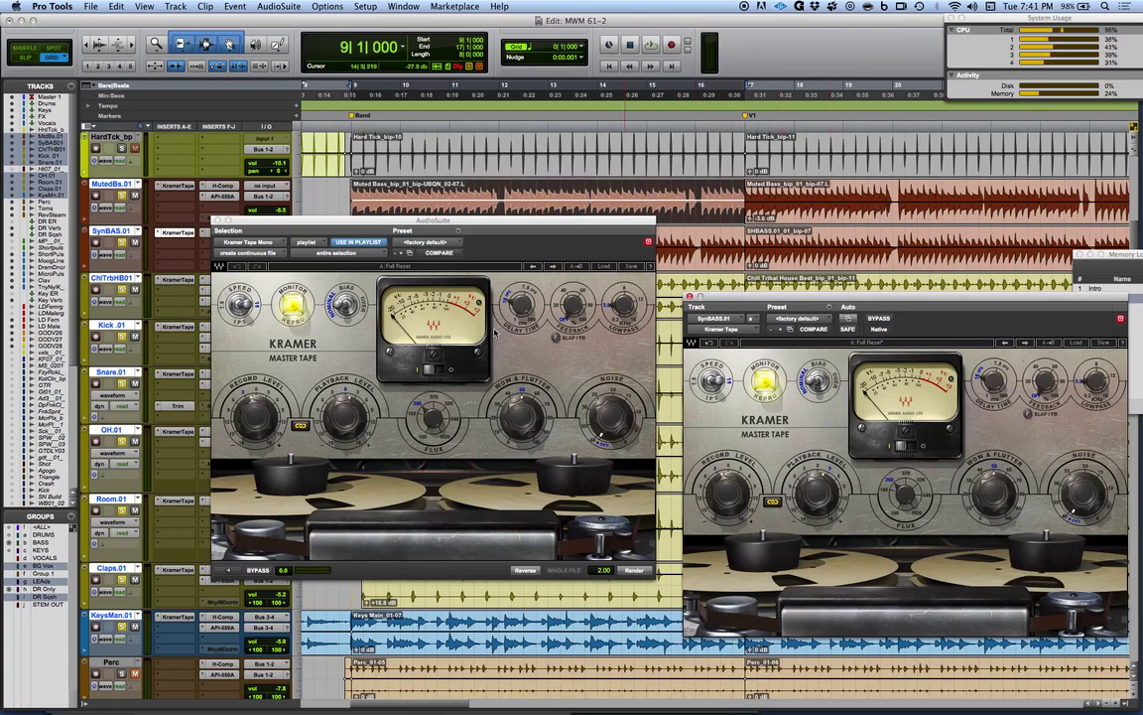
left_click_drag(748, 300, 732, 252)
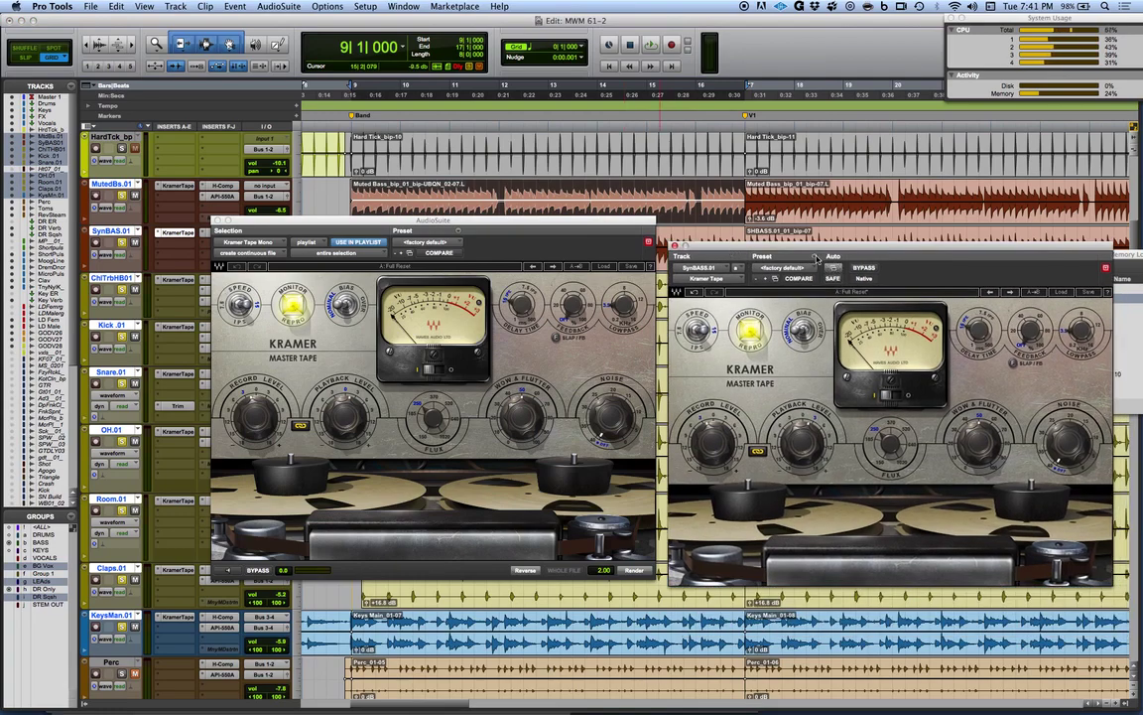
left_click(816, 259)
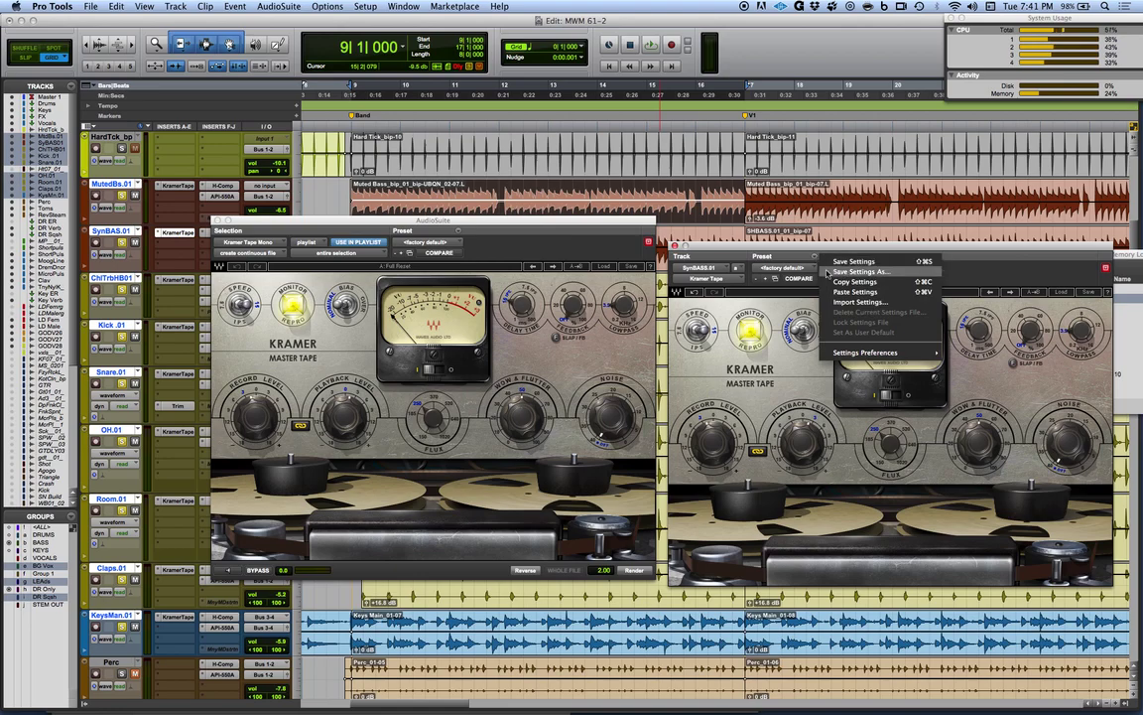
left_click(838, 282)
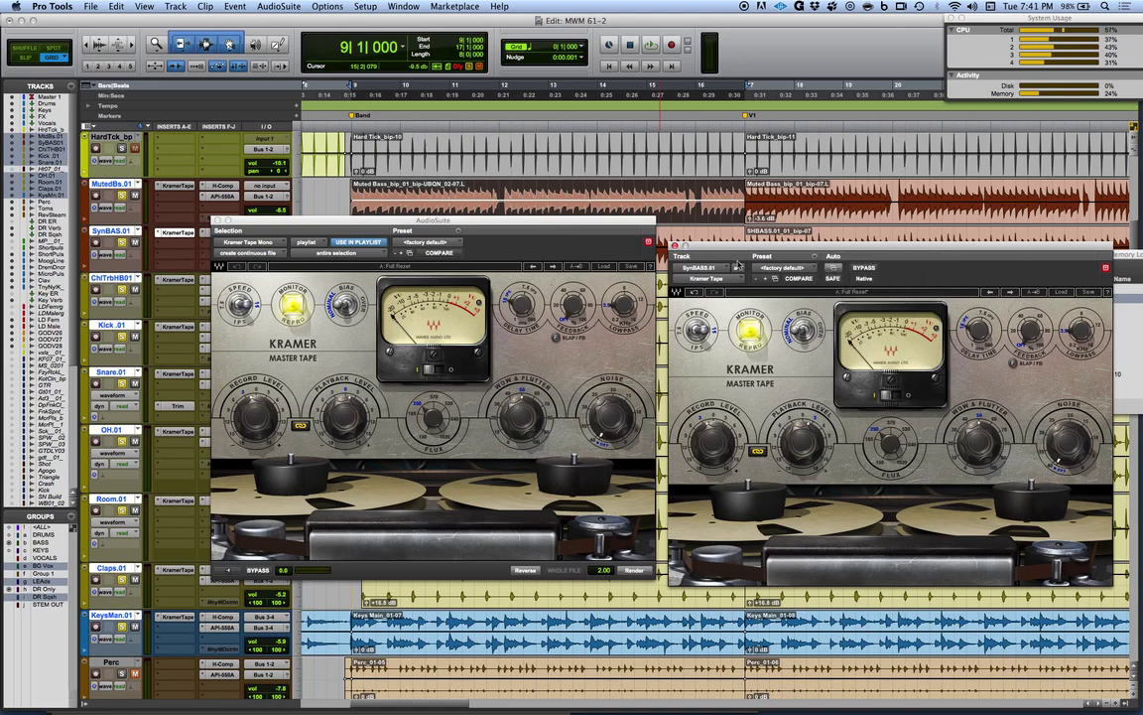
left_click_drag(661, 220, 797, 277)
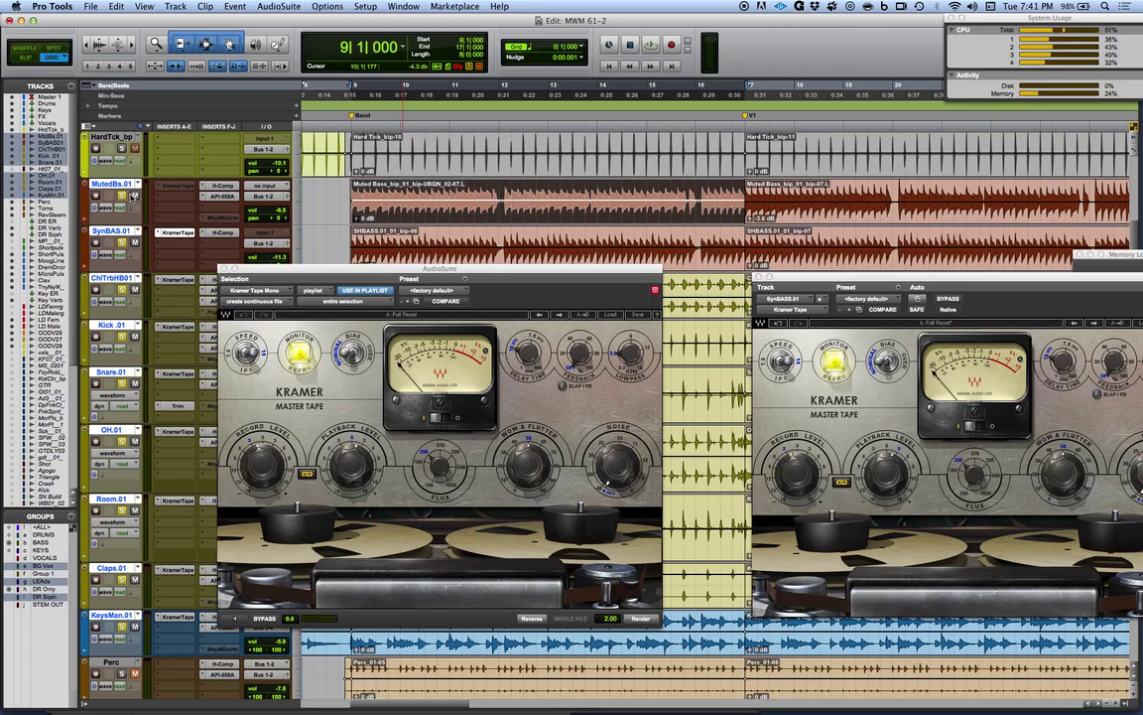
Switch the Muted Bass track to its original playlist and back to the rendered duplicate to compare the sound.
left_click(139, 184)
left_click(164, 174)
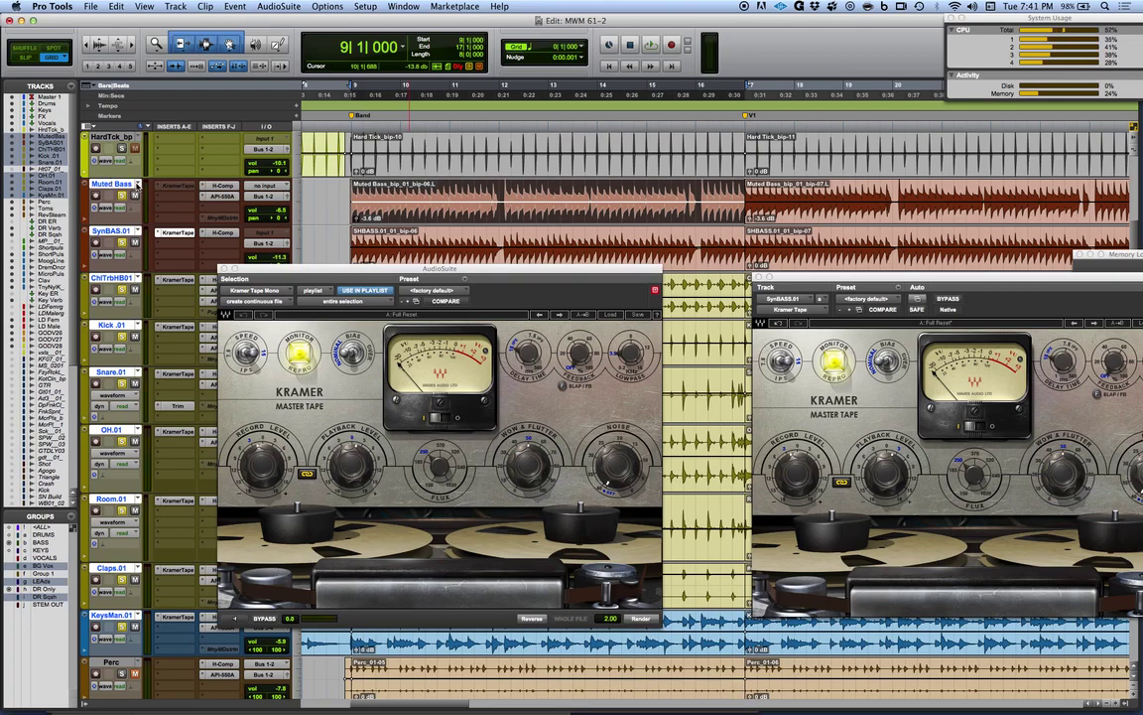
left_click(140, 185)
left_click(150, 194)
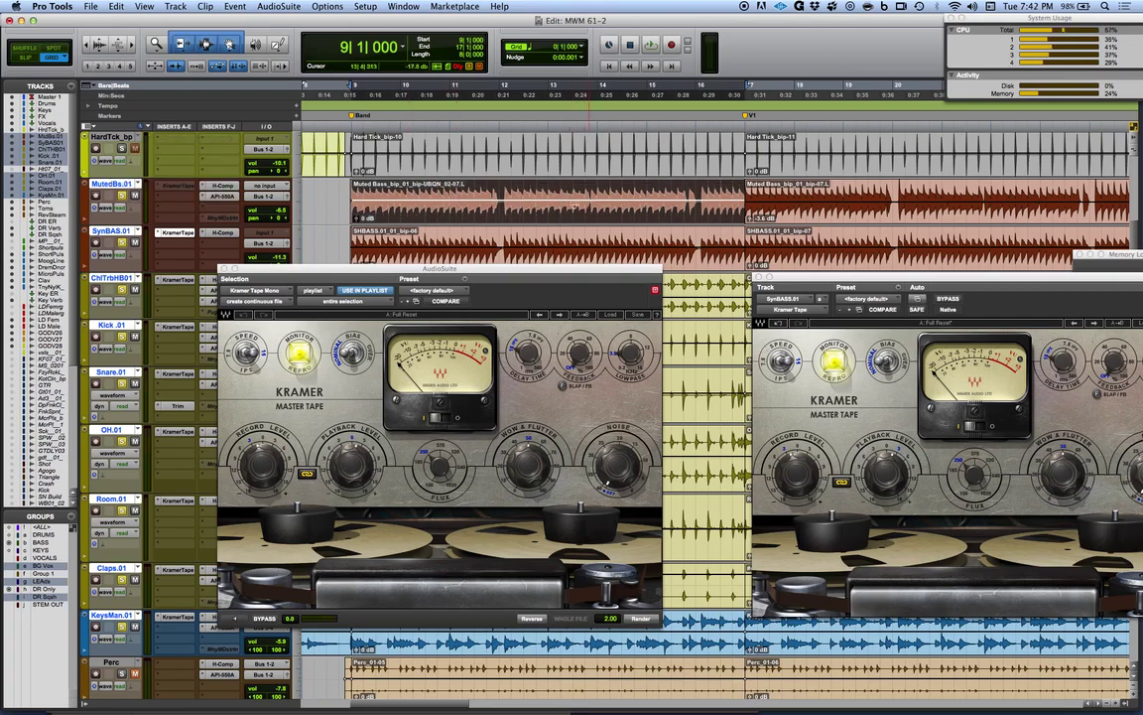
Select the SynBASS clip at the Band marker, paste the copied settings into the AudioSuite Kramer Tape and render the clip.
left_click(487, 258)
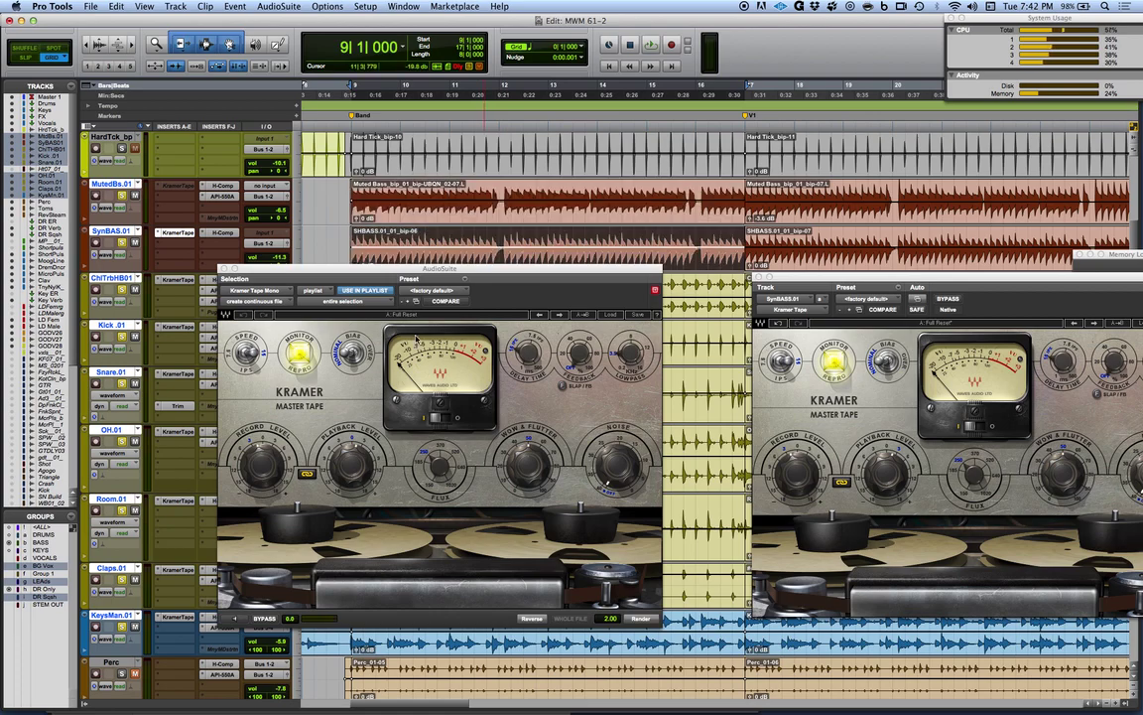
left_click(465, 282)
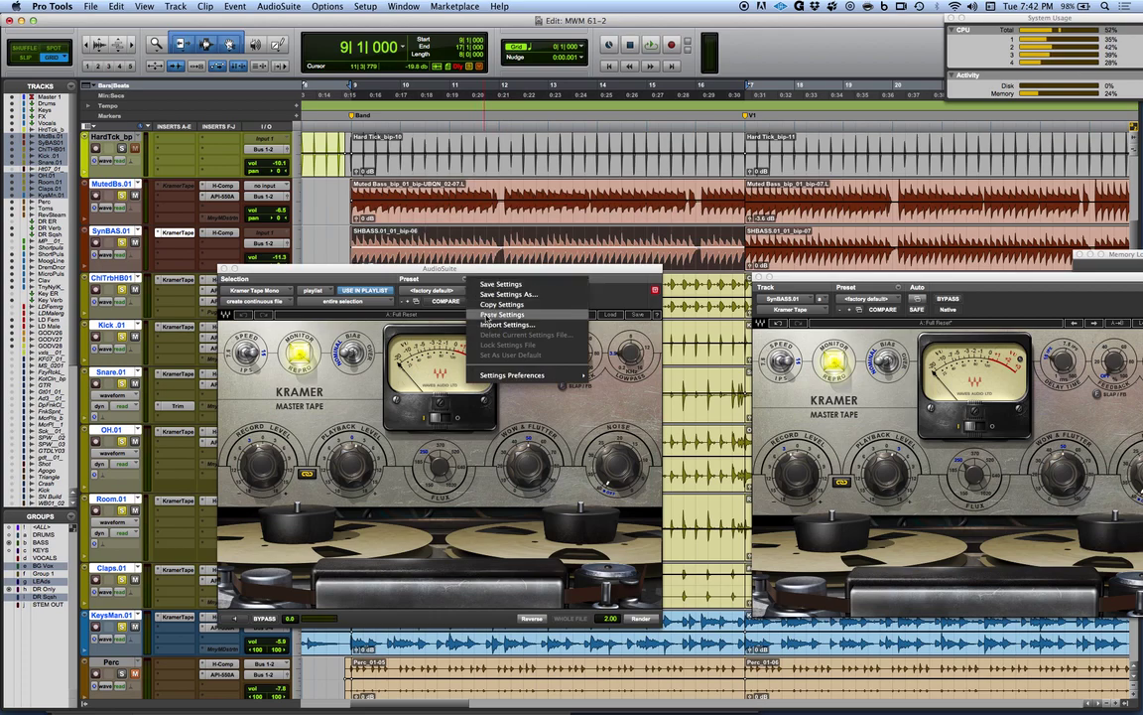
left_click(486, 316)
left_click_drag(496, 272, 528, 284)
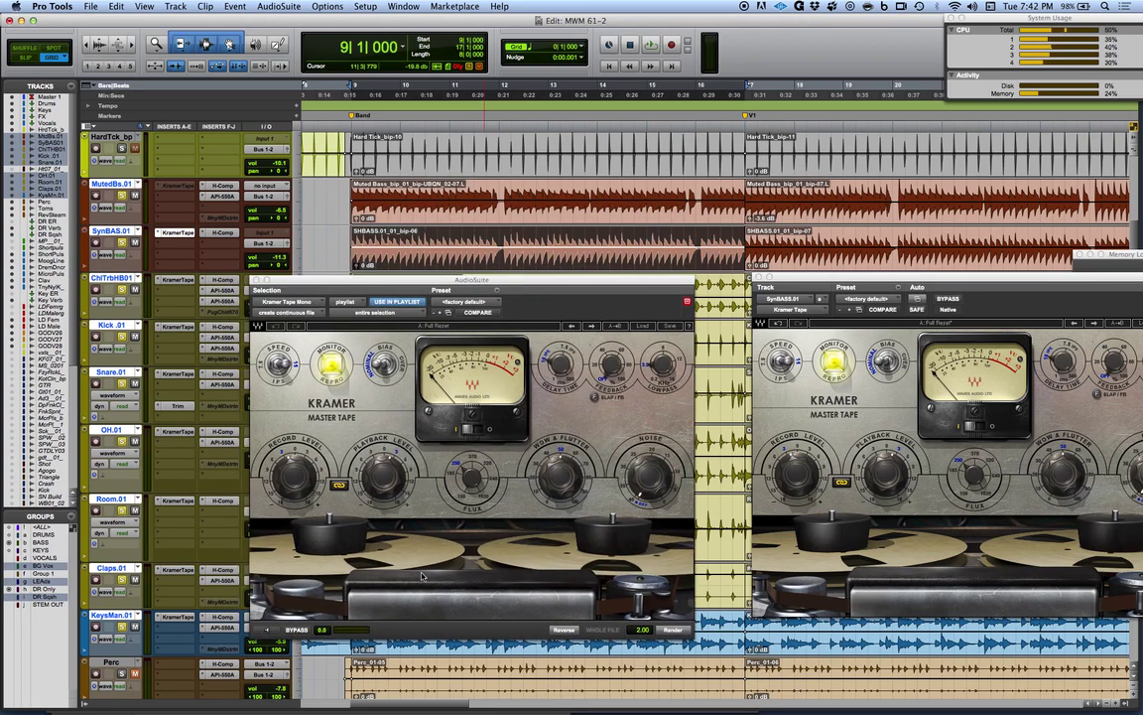
left_click(675, 631)
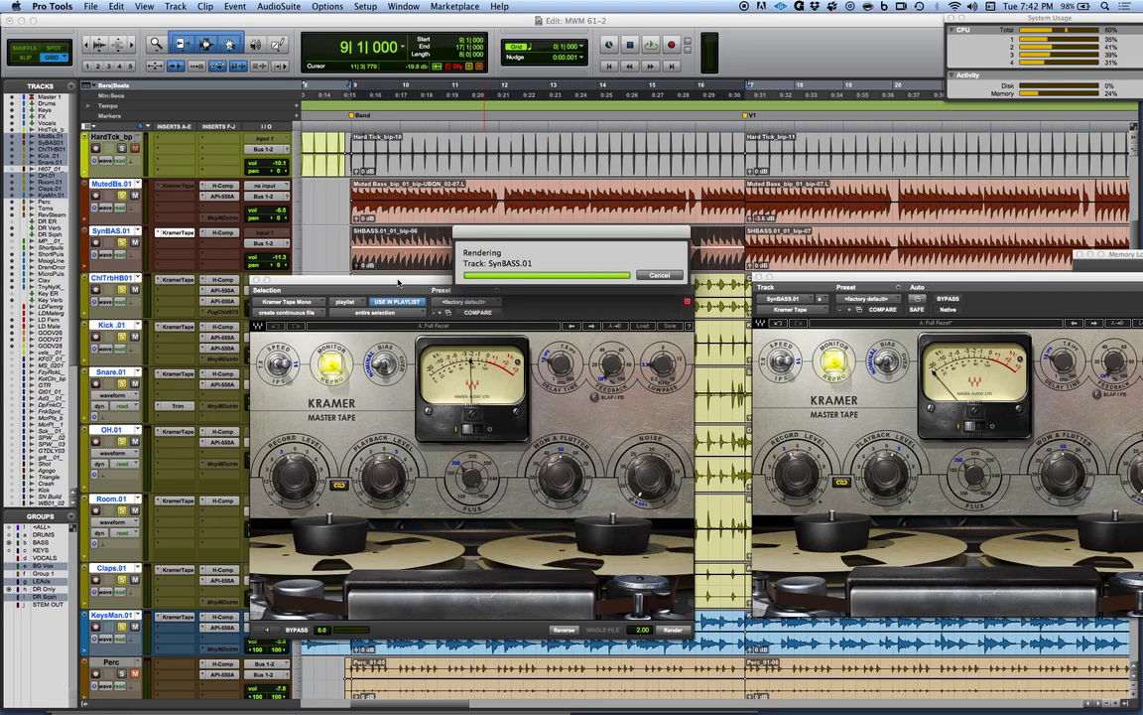
left_click_drag(398, 283, 436, 307)
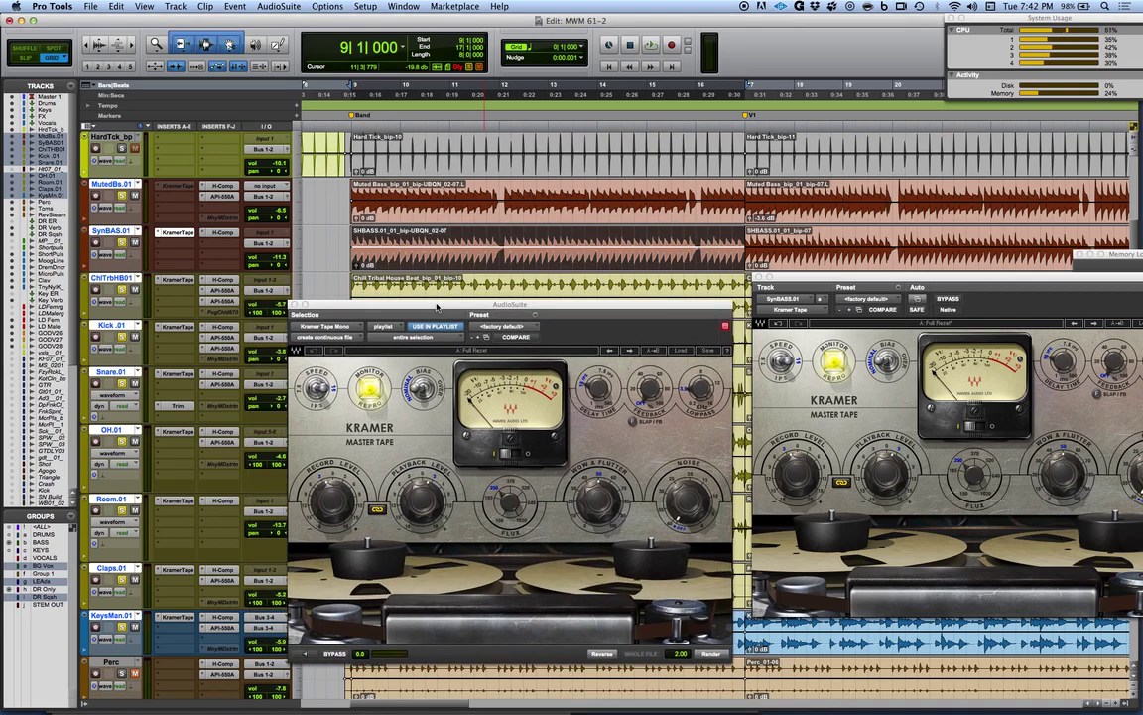
left_click(176, 279)
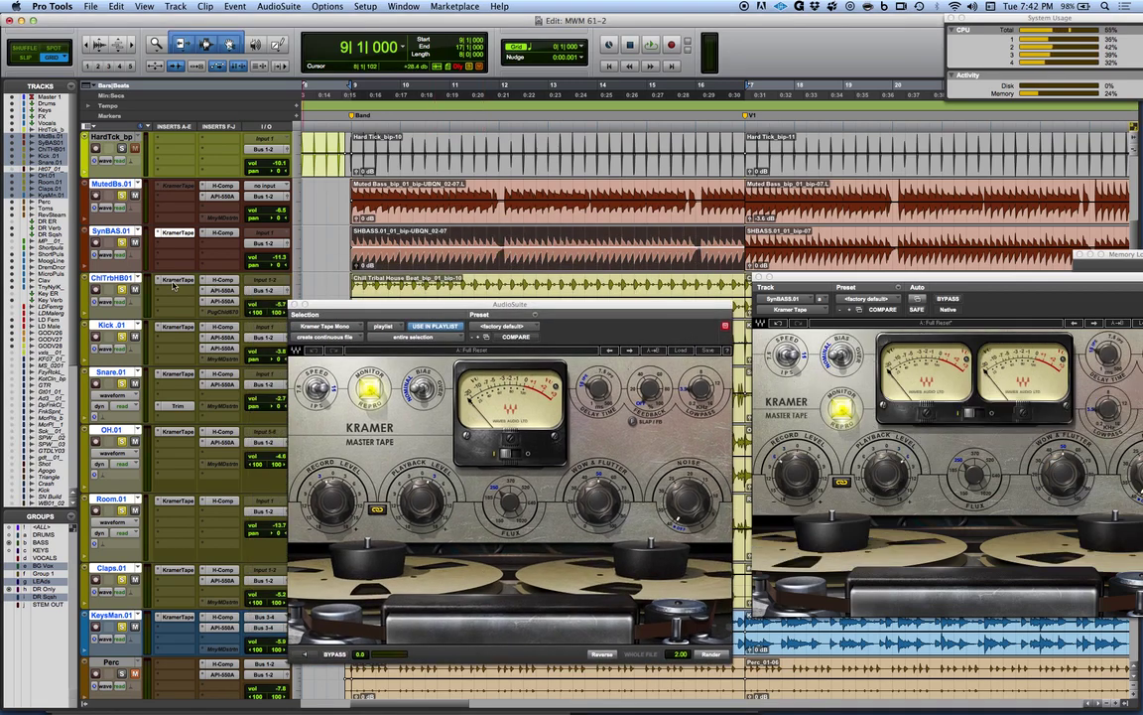
left_click_drag(888, 275, 849, 266)
left_click(859, 278)
left_click(880, 304)
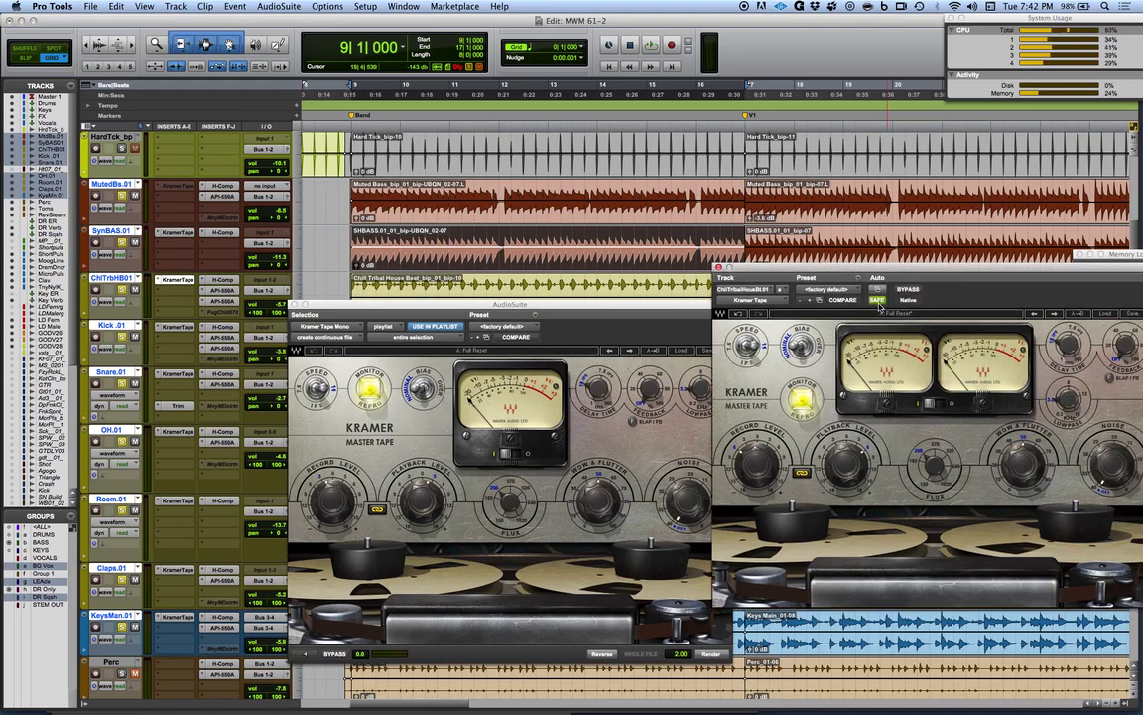
left_click(473, 324)
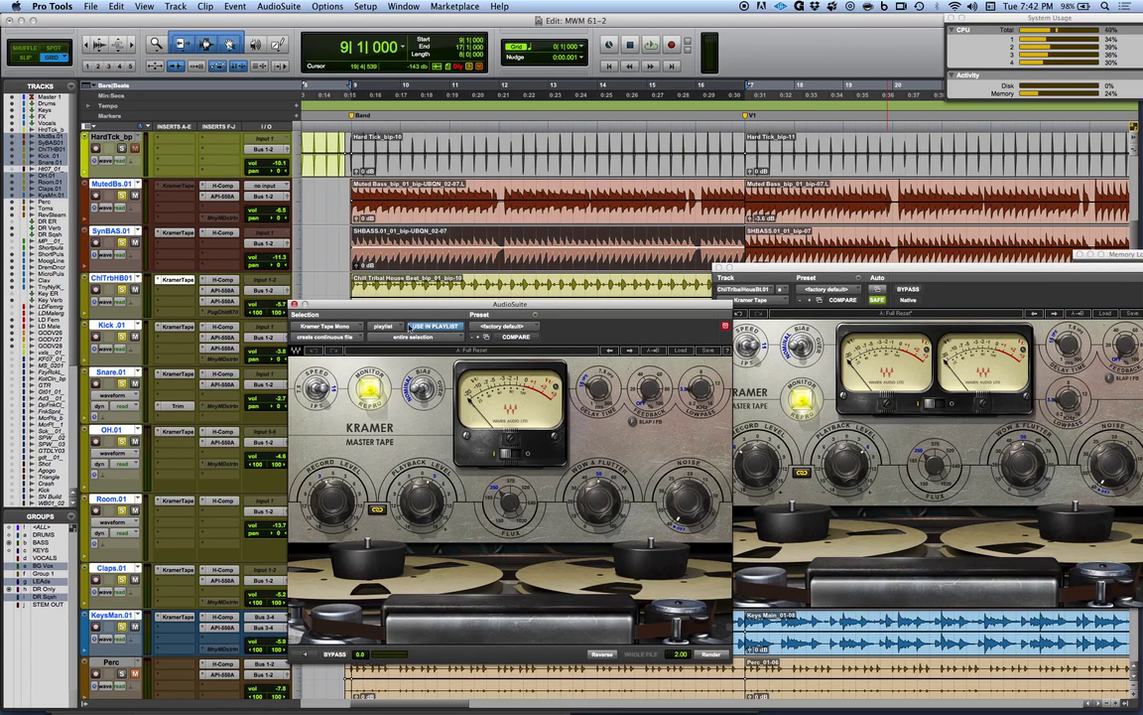
left_click_drag(320, 304, 353, 331)
Open the Kick track's Kramer Tape insert and copy its settings.
left_click(175, 325)
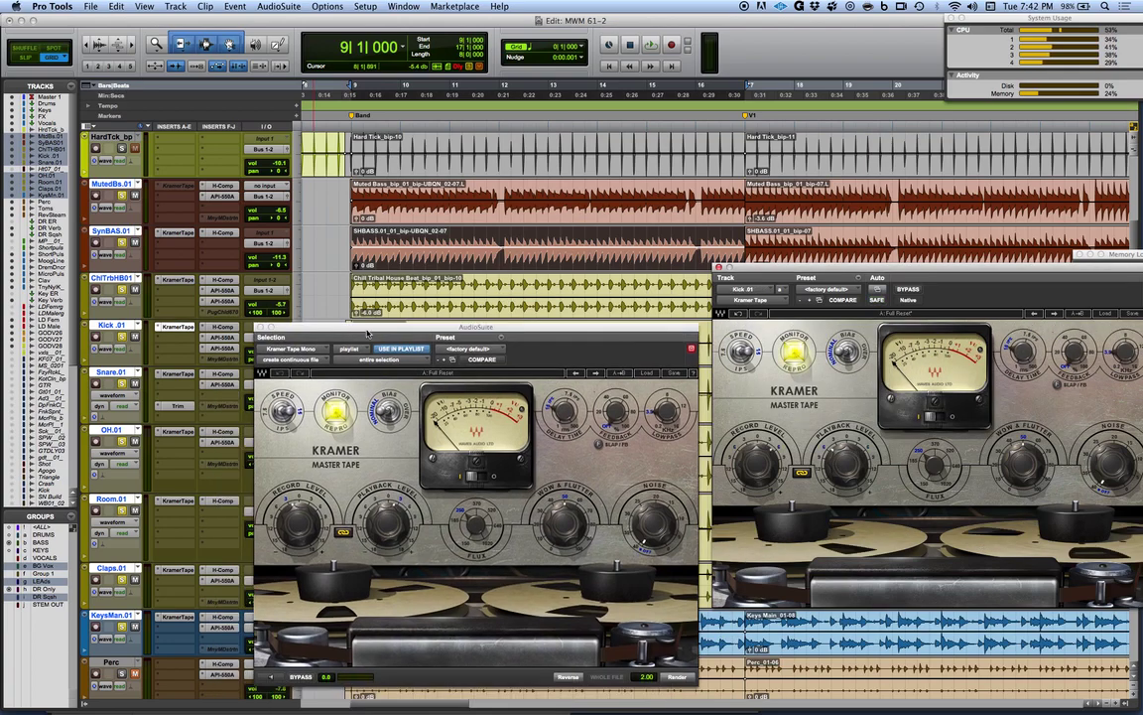
left_click(501, 340)
left_click(488, 341)
left_click(847, 265)
left_click(859, 280)
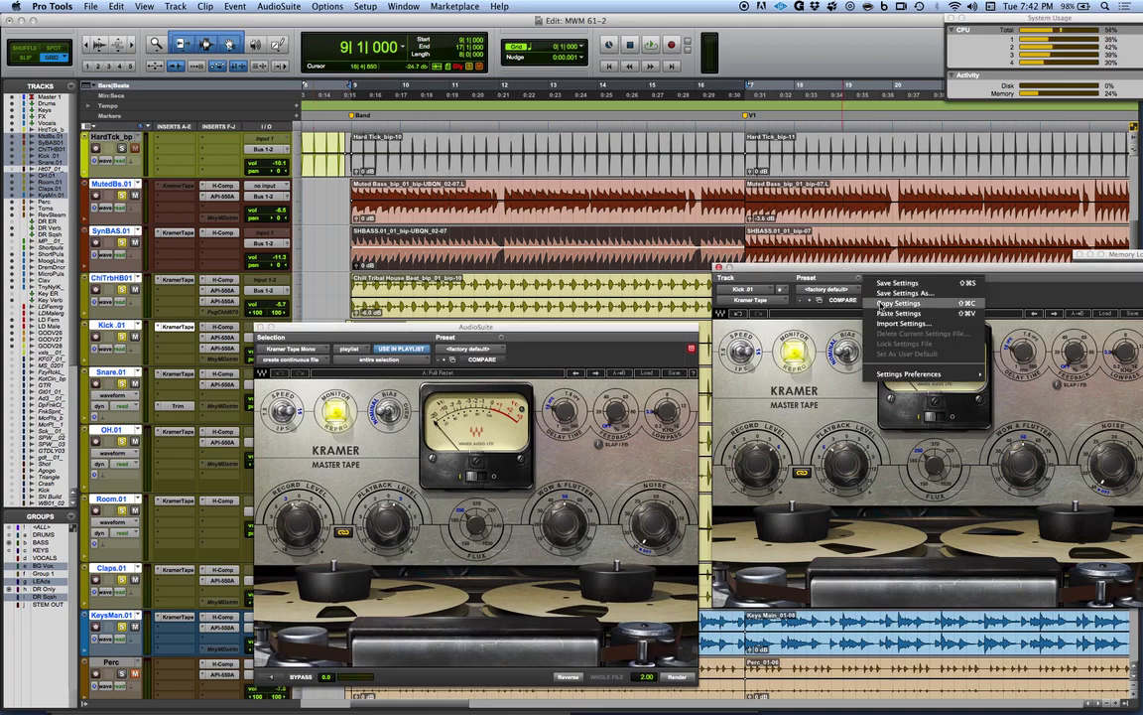
left_click(880, 304)
Paste the Kick insert's settings into the AudioSuite Kramer Tape Mono and render the Kick clip at the Band marker.
left_click(455, 342)
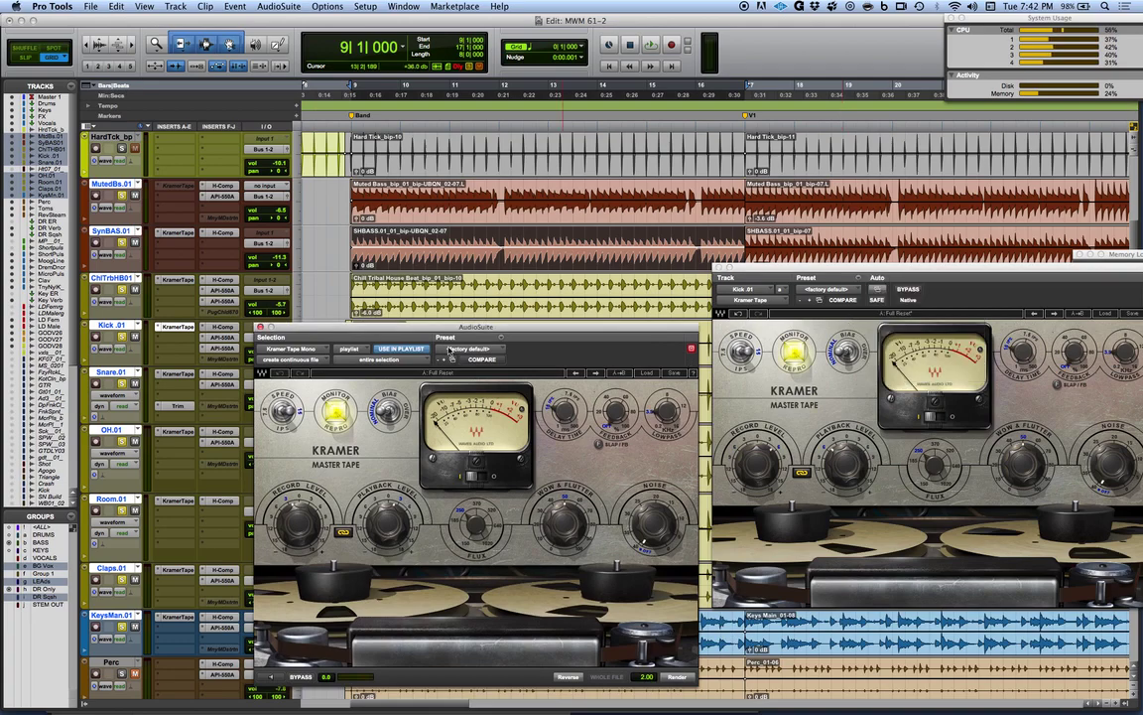
left_click(452, 352)
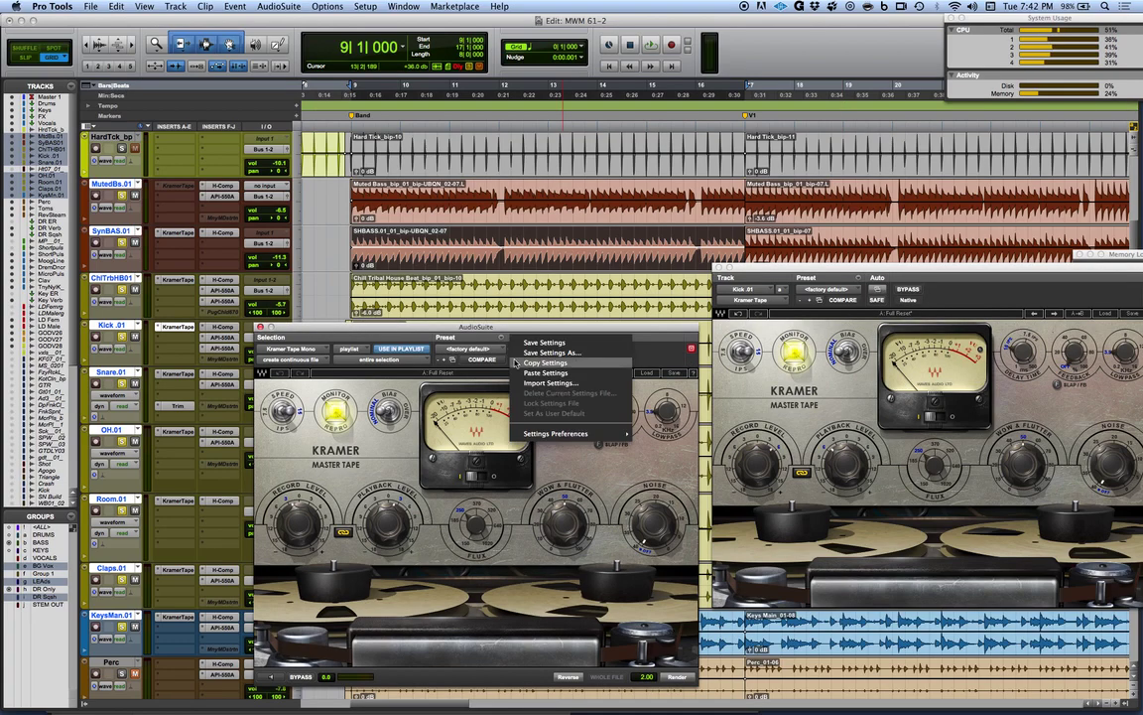
left_click(516, 362)
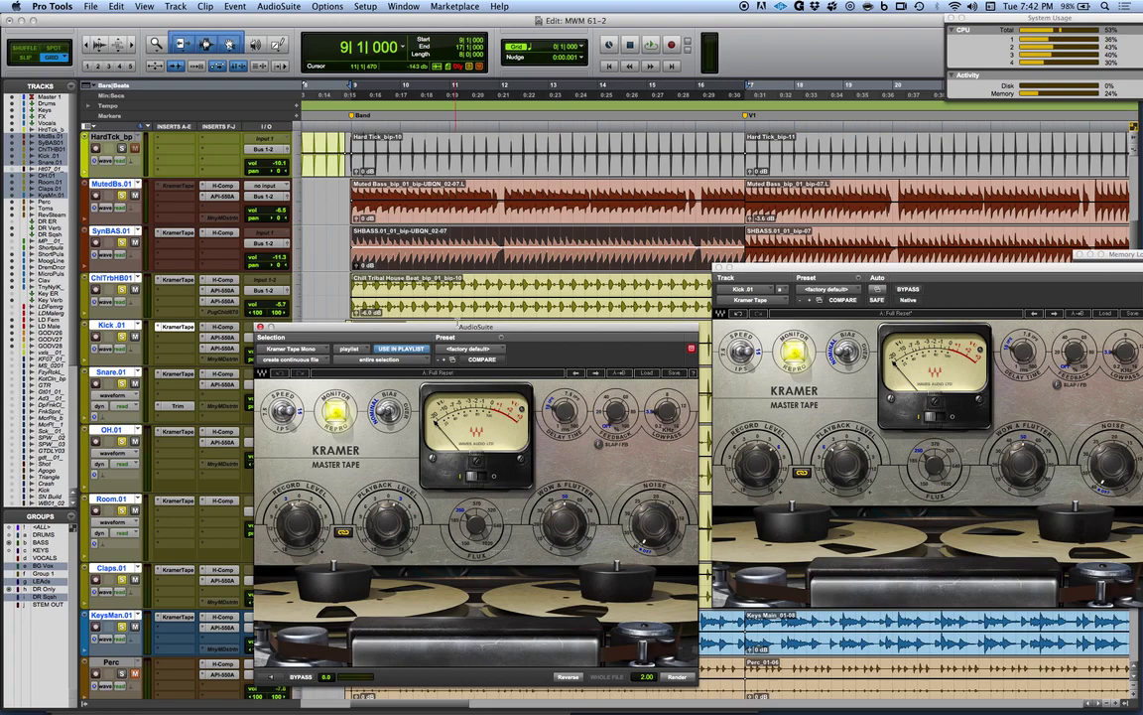
left_click_drag(458, 325, 464, 409)
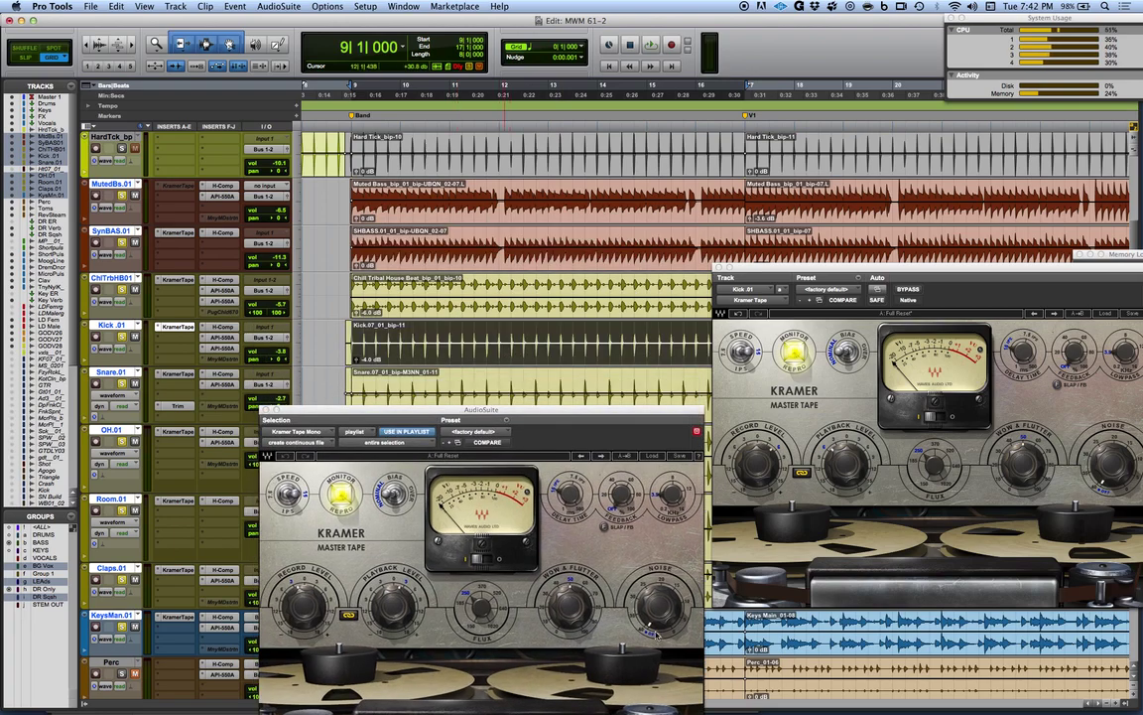
left_click_drag(639, 412, 464, 61)
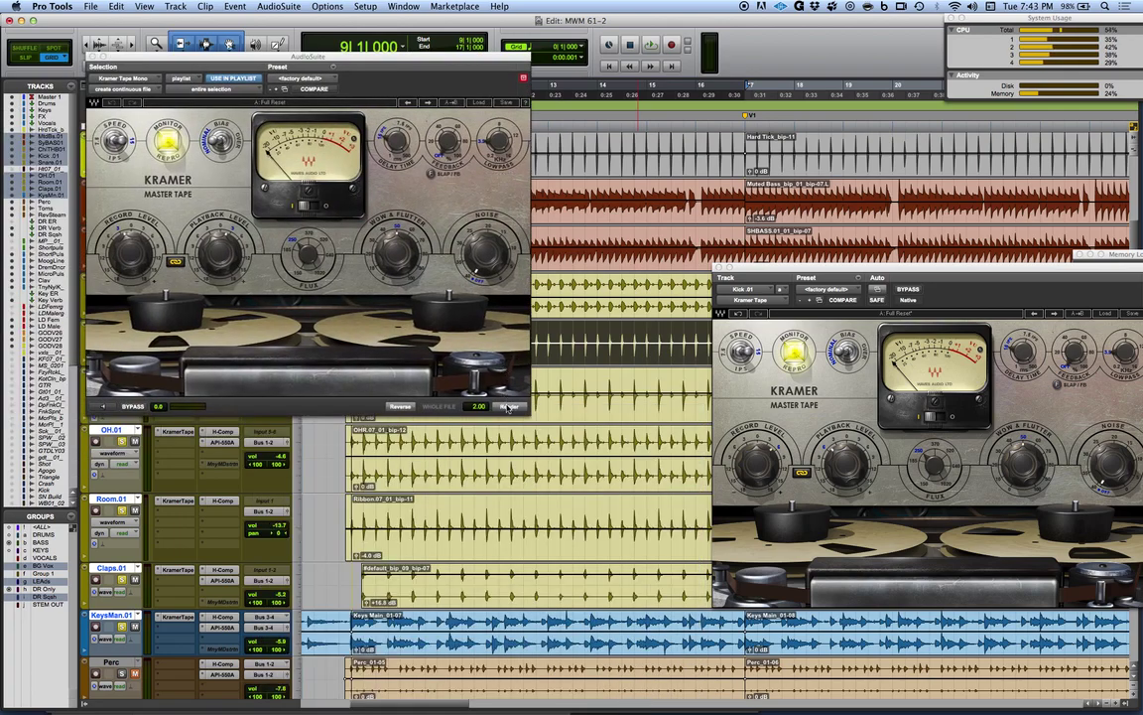
left_click(508, 407)
left_click_drag(489, 57, 667, 394)
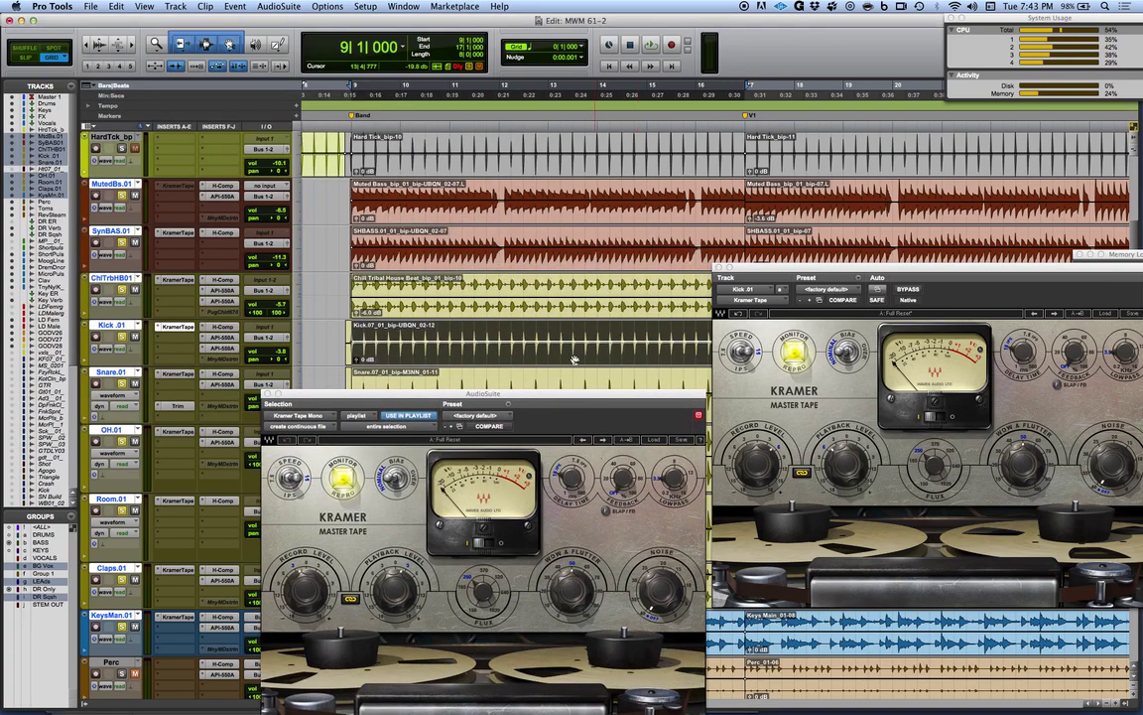
Select the Snare clip at the Band marker and bring up the Snare track's Kramer Tape insert.
left_click_drag(544, 401, 526, 490)
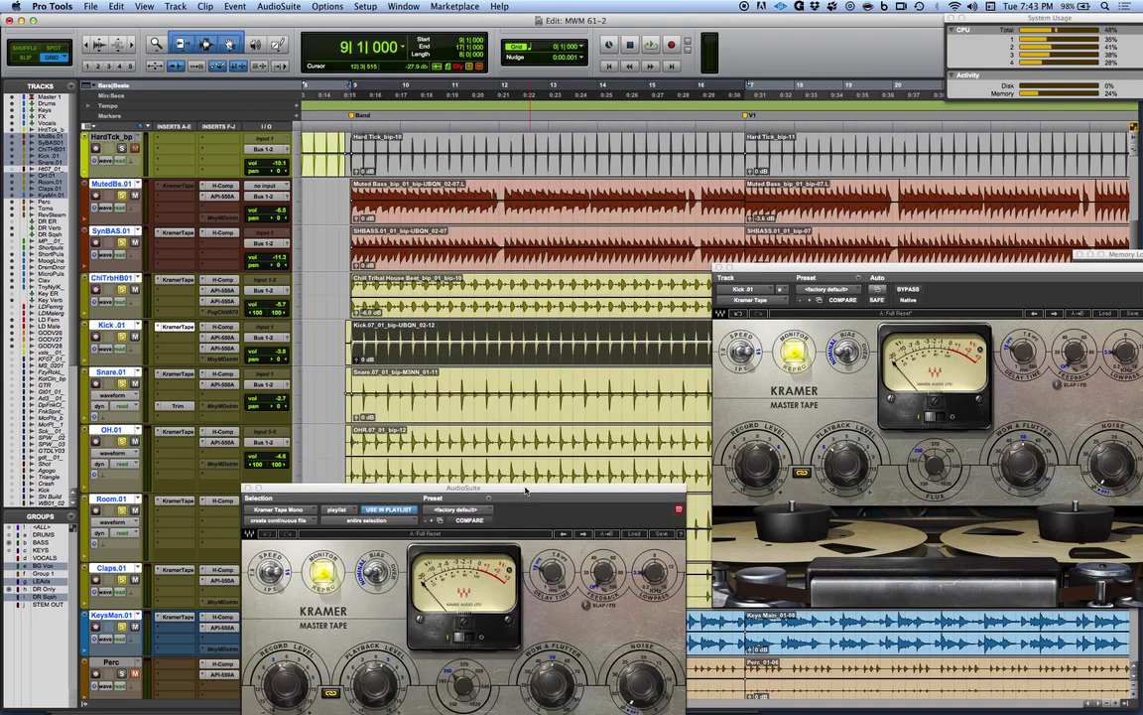
left_click(520, 400)
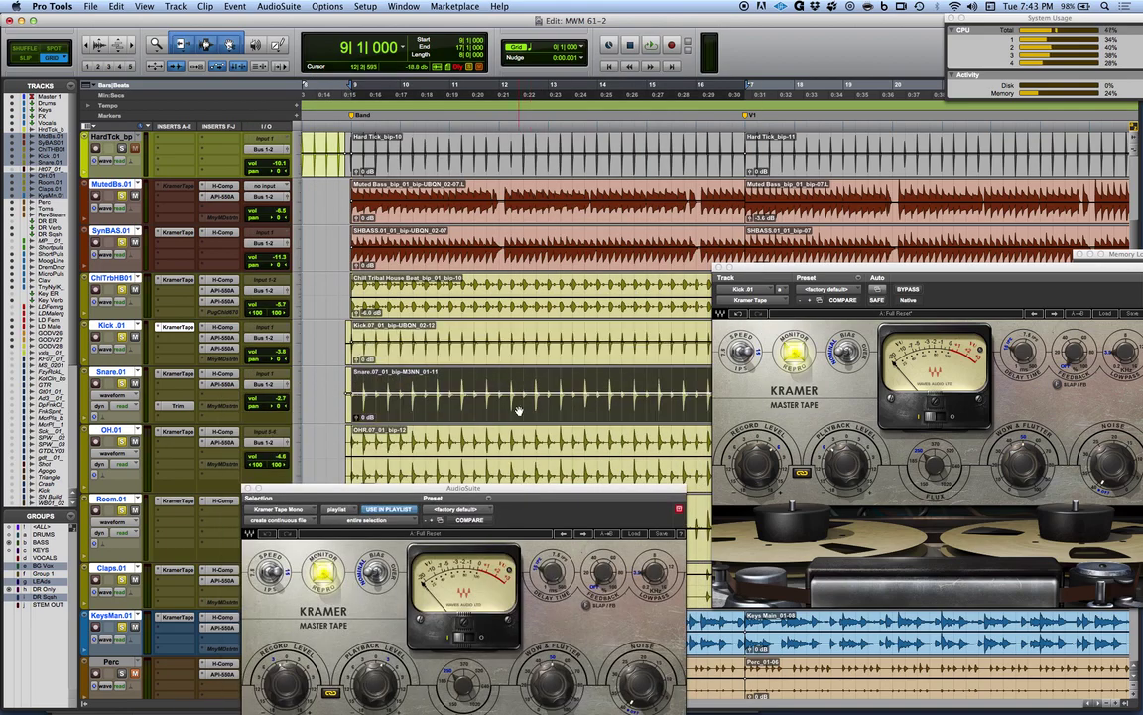
left_click(178, 373)
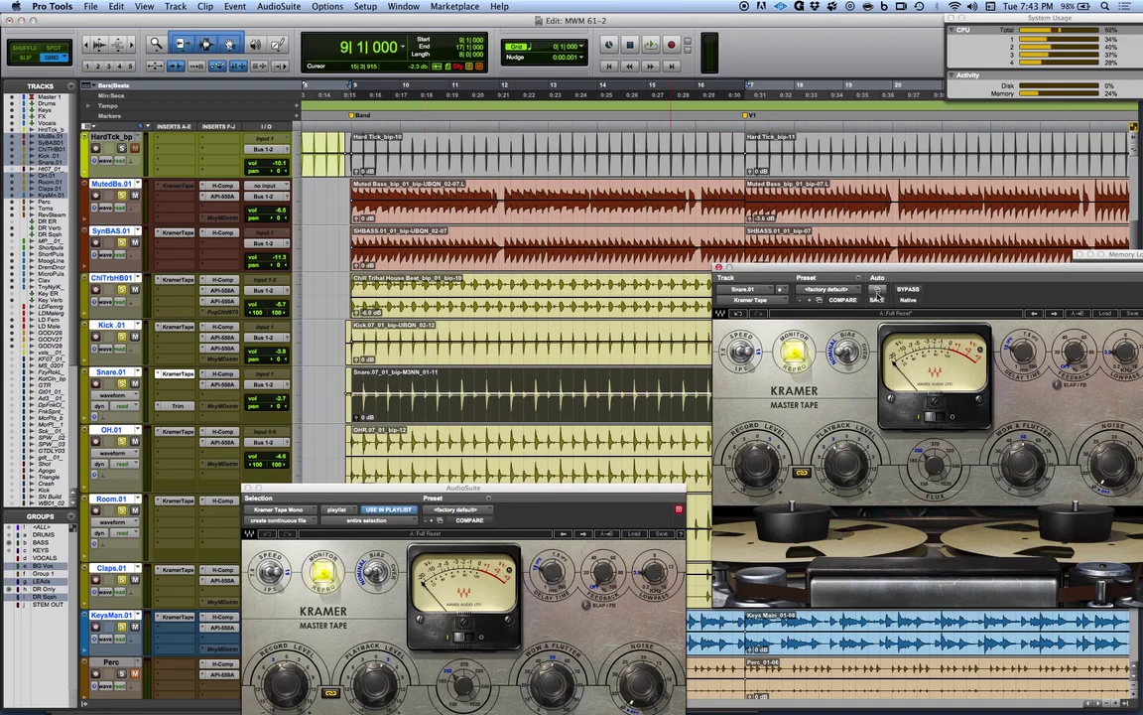
Paste the Snare insert's settings into the AudioSuite Kramer Tape Mono and render the selected Snare clip.
left_click_drag(644, 488, 644, 440)
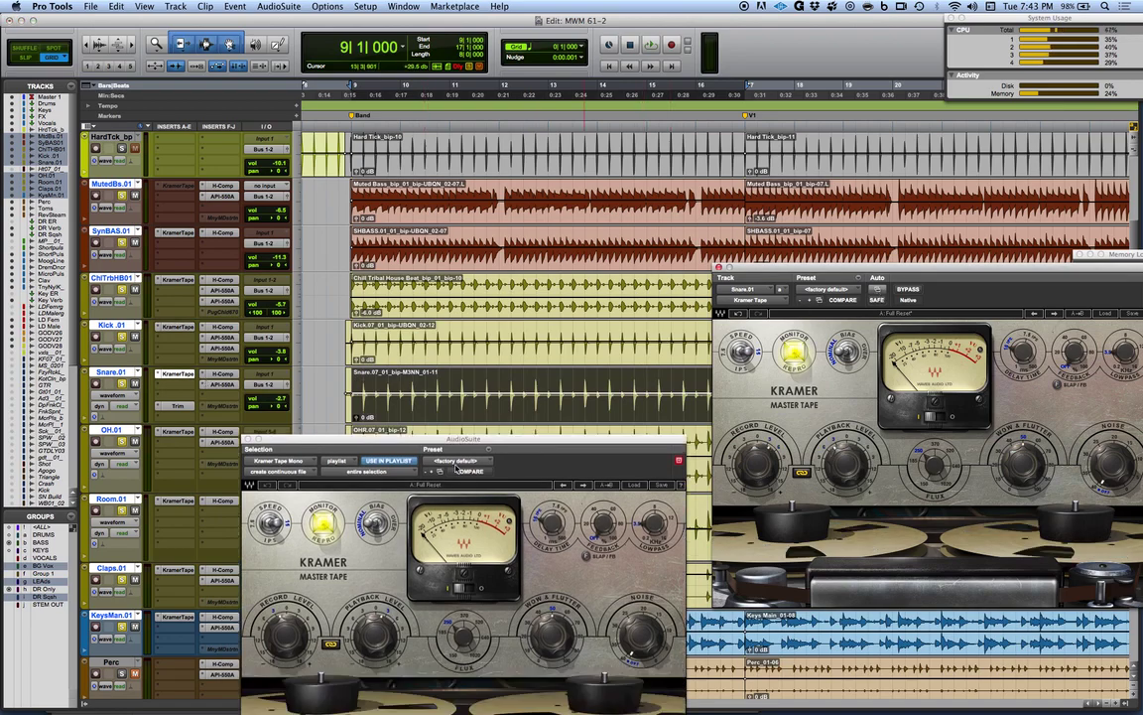
left_click(488, 448)
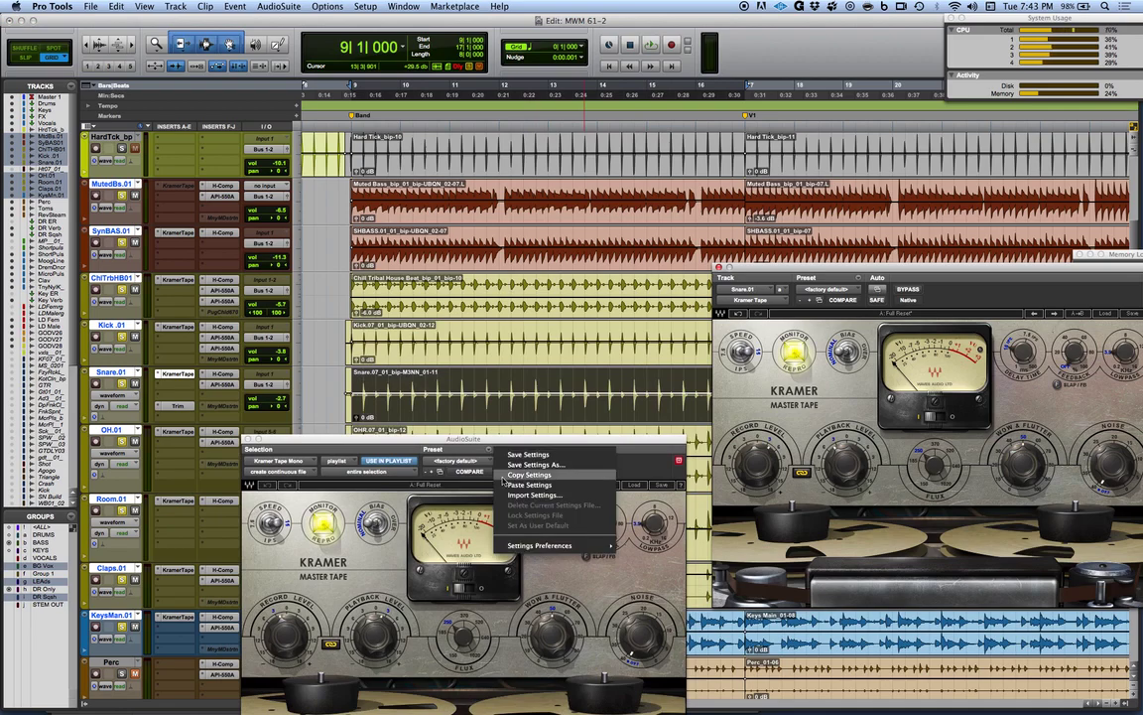
left_click(508, 486)
left_click_drag(555, 443, 561, 309)
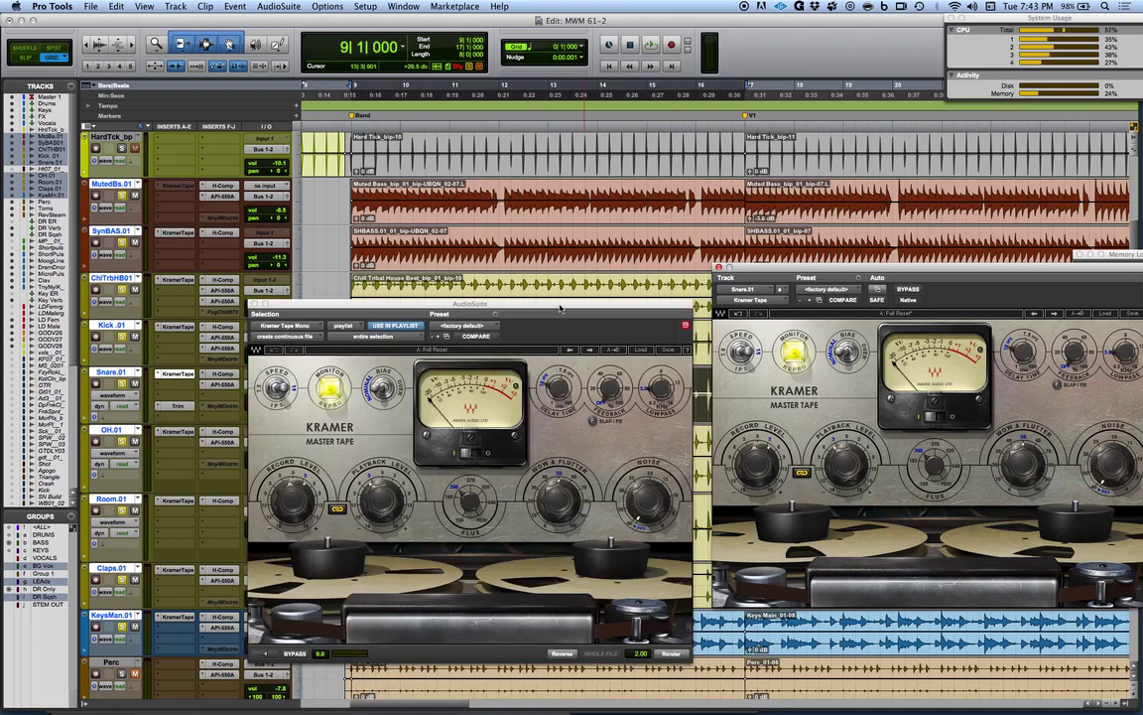
left_click(672, 654)
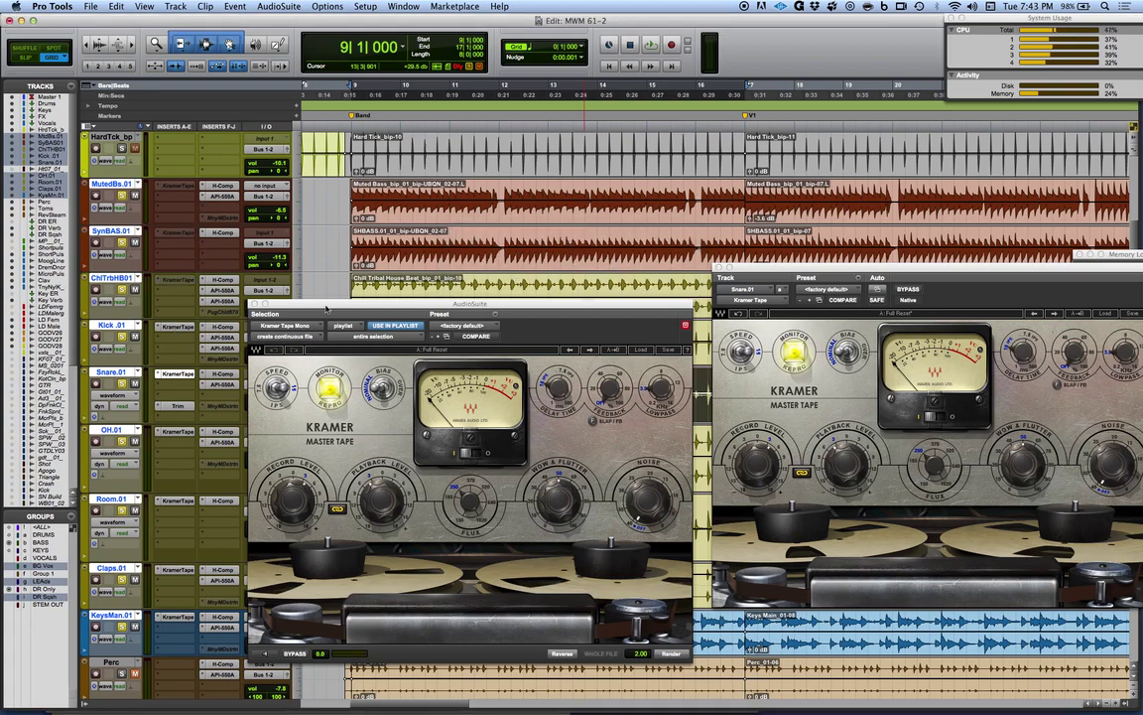
Move the AudioSuite window clear of the lower track clips and make the Snare track's Kramer Tape insert inactive.
left_click_drag(326, 307, 355, 56)
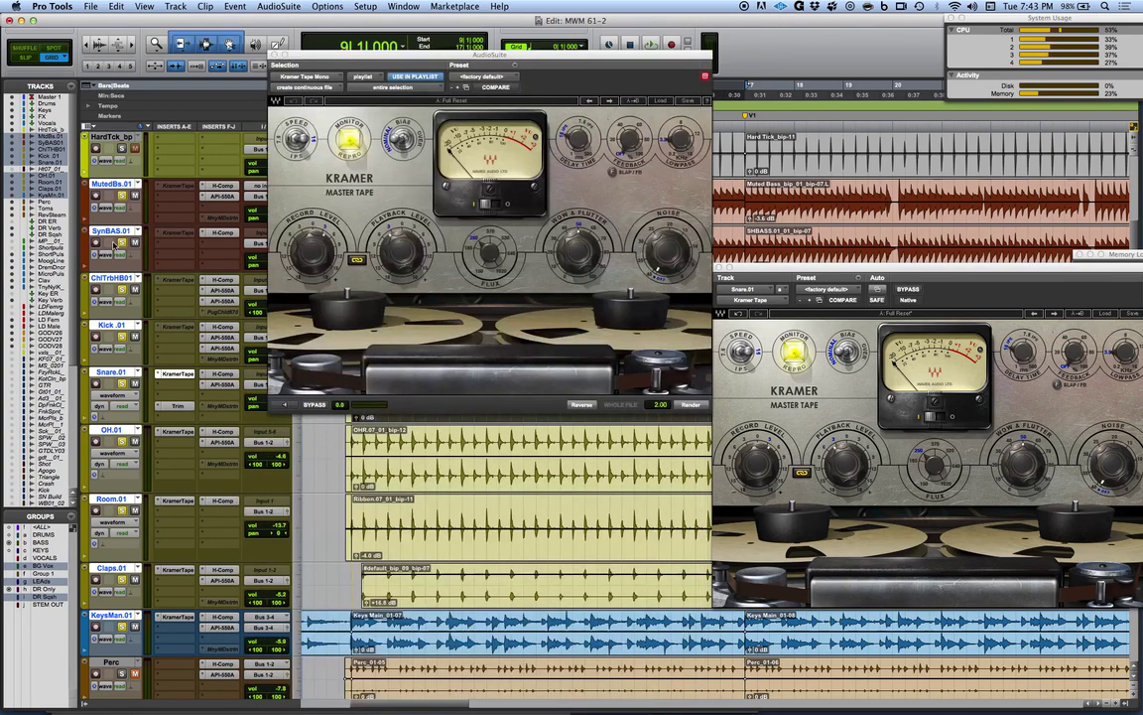
left_click(167, 377)
left_click(169, 374)
left_click(169, 374, "ctrl+super")
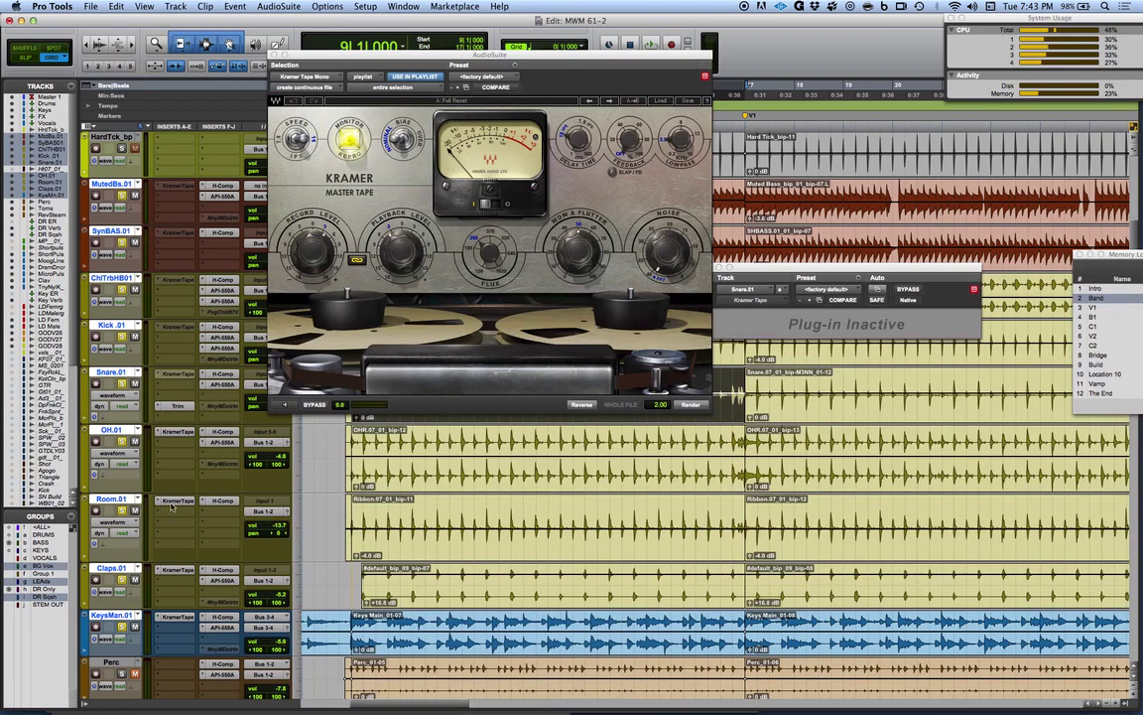
Open the Room track's Kramer Tape insert and paste its settings into the AudioSuite Kramer Tape Mono.
left_click(179, 501)
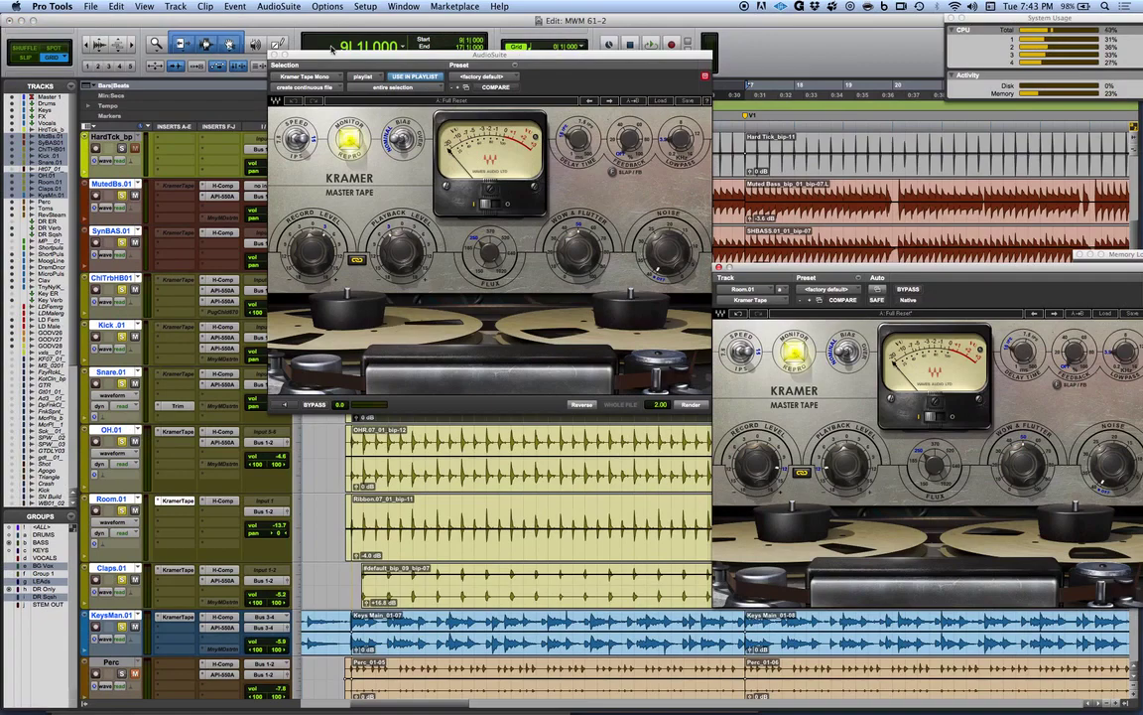
left_click(318, 55)
left_click(514, 67)
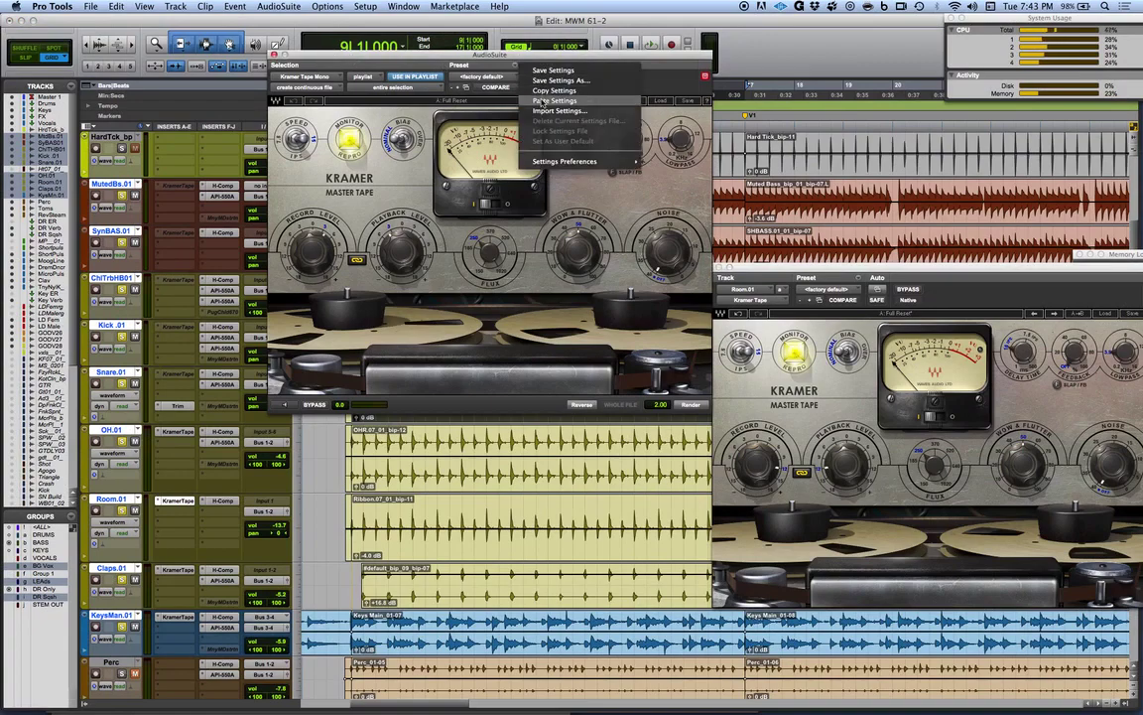
left_click(543, 101)
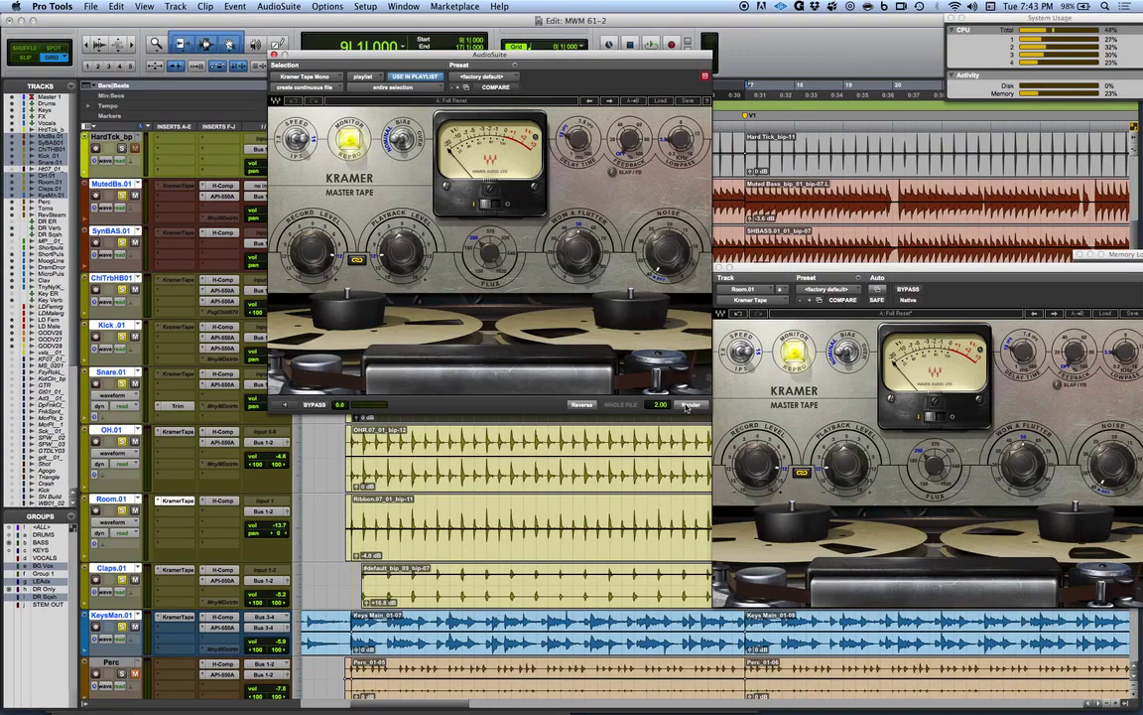
Select the Room clip at the Band marker and render it with the AudioSuite Kramer Tape Mono.
left_click(592, 549)
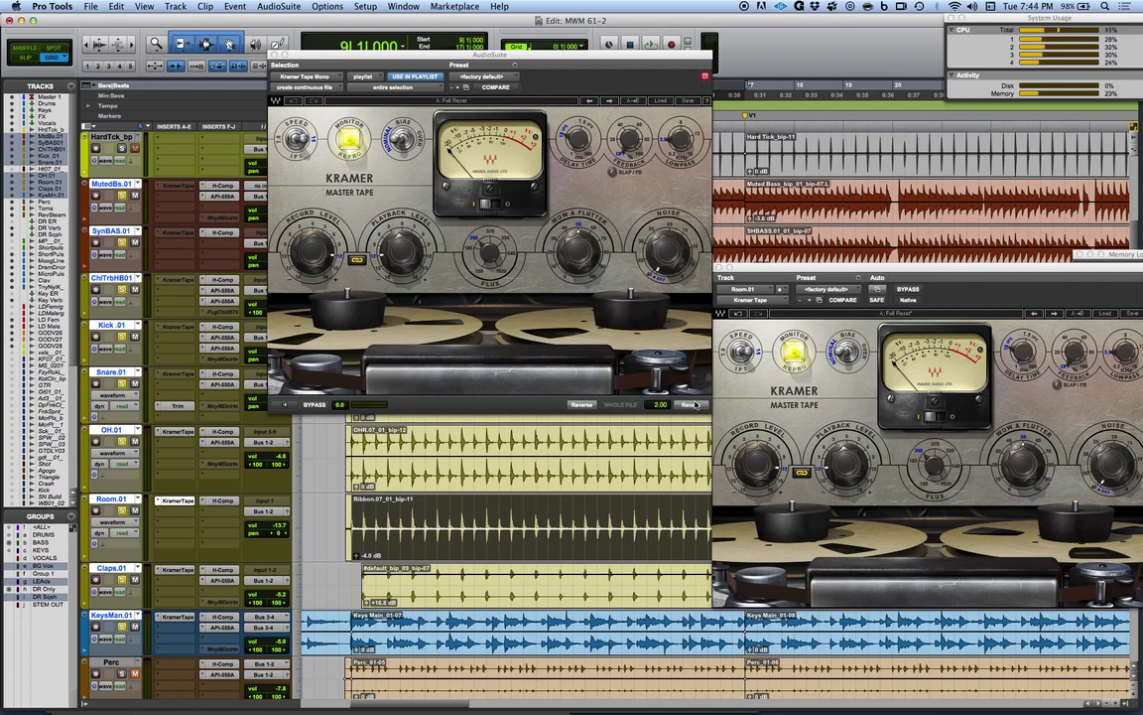
left_click(379, 487)
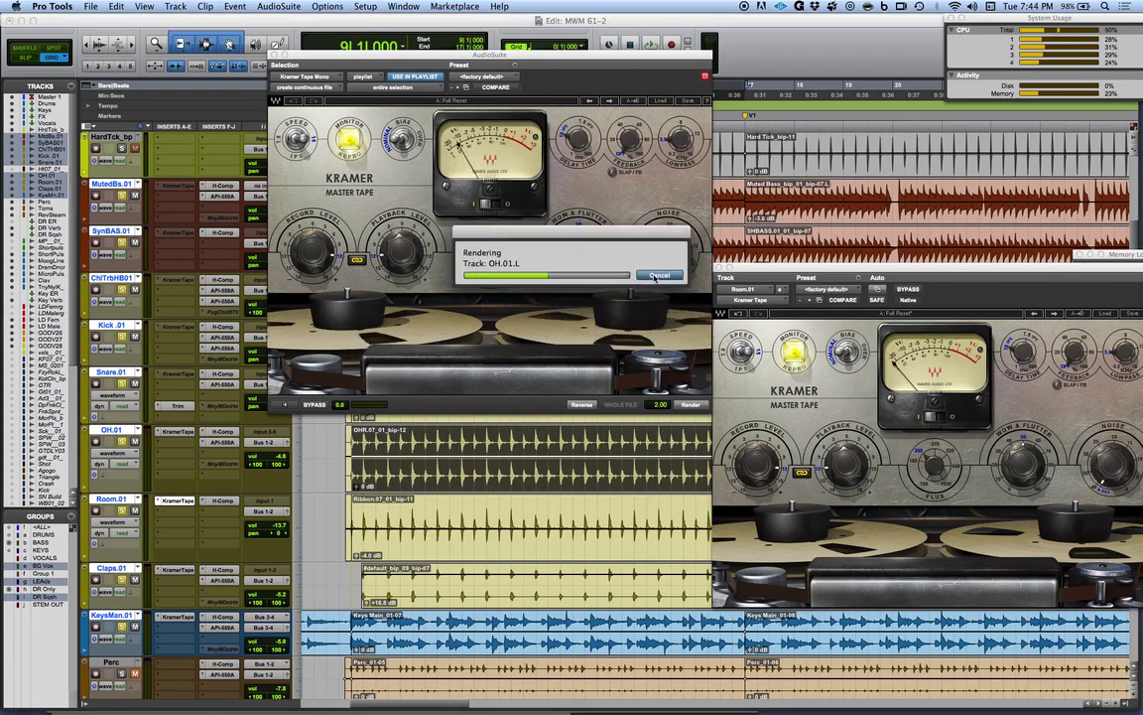
left_click(560, 552)
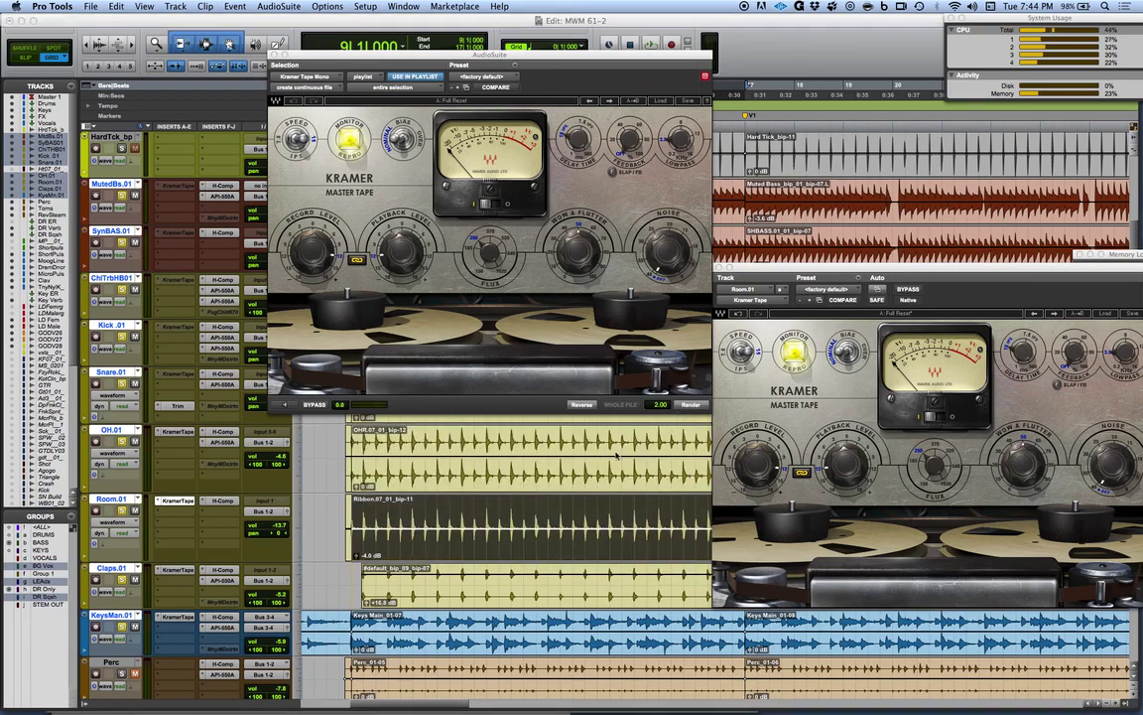
left_click(691, 406)
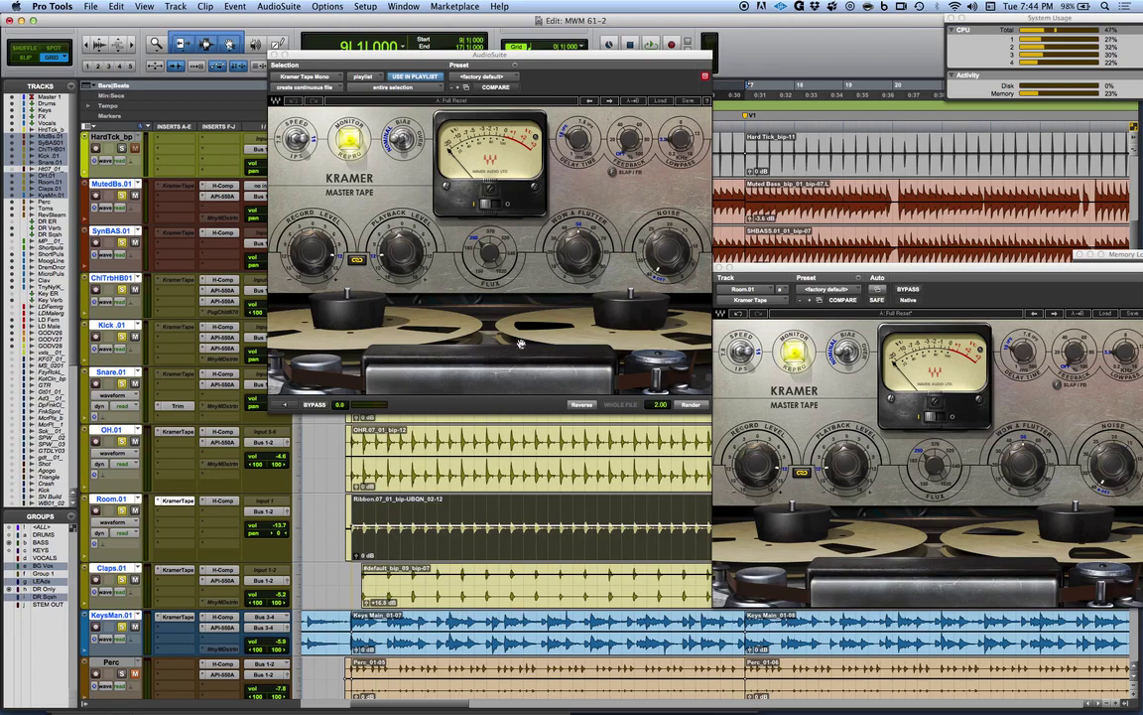
Switch the AudioSuite processor to Kramer Tape Stereo.
left_click(298, 5)
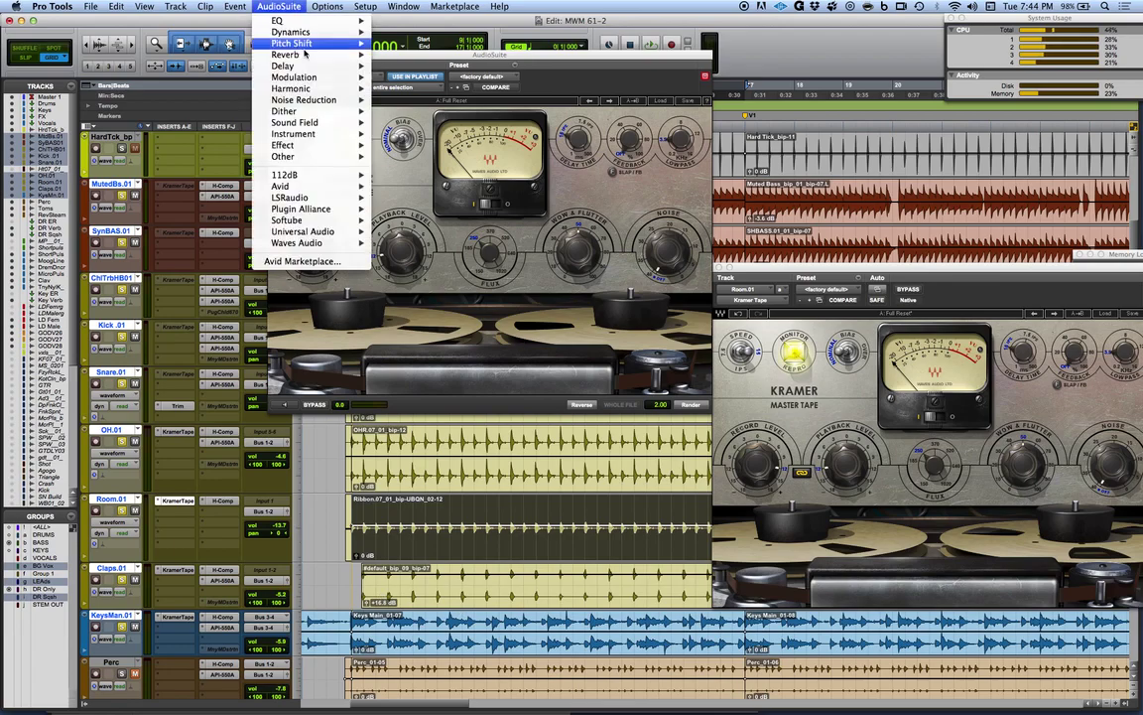
mouse_move(298, 88)
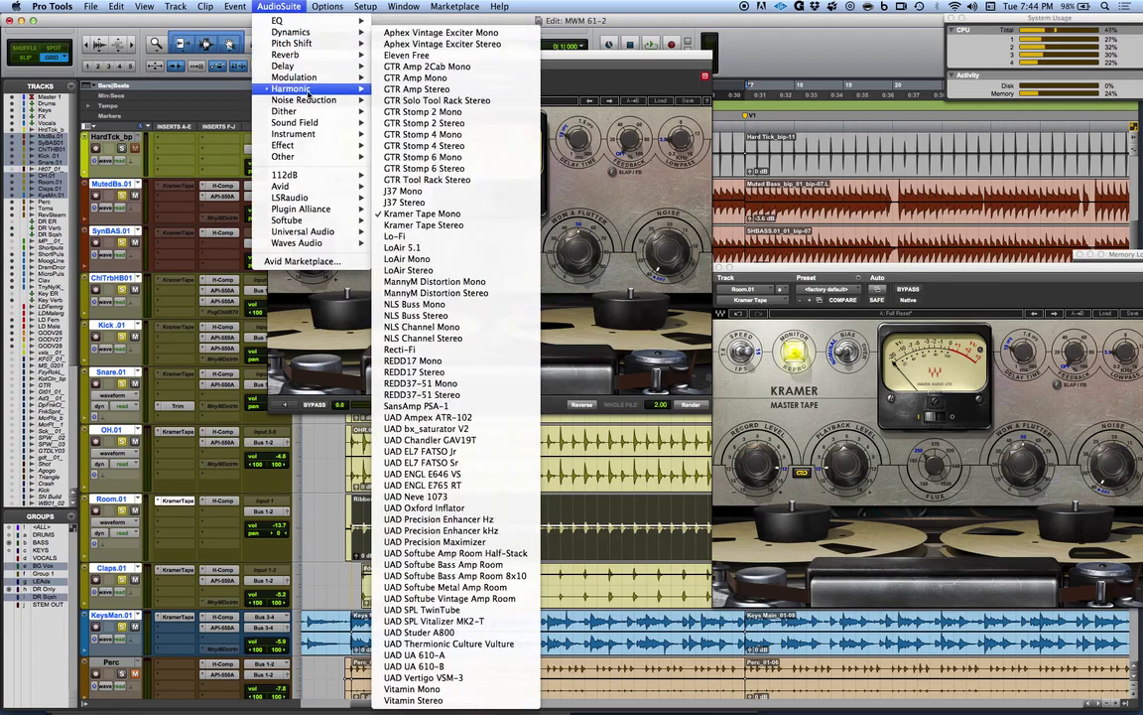
left_click(445, 228)
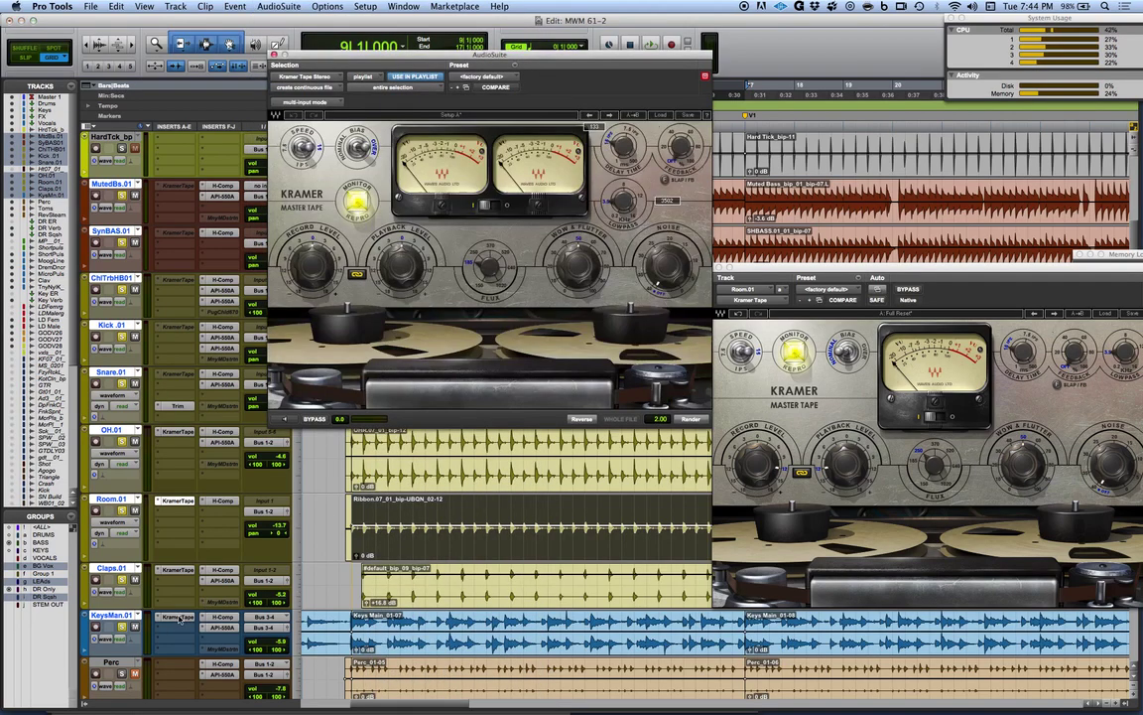
Transfer the KeysMan insert's settings to the AudioSuite Kramer Tape Stereo and render the Keys clip at the Band marker.
left_click(179, 618)
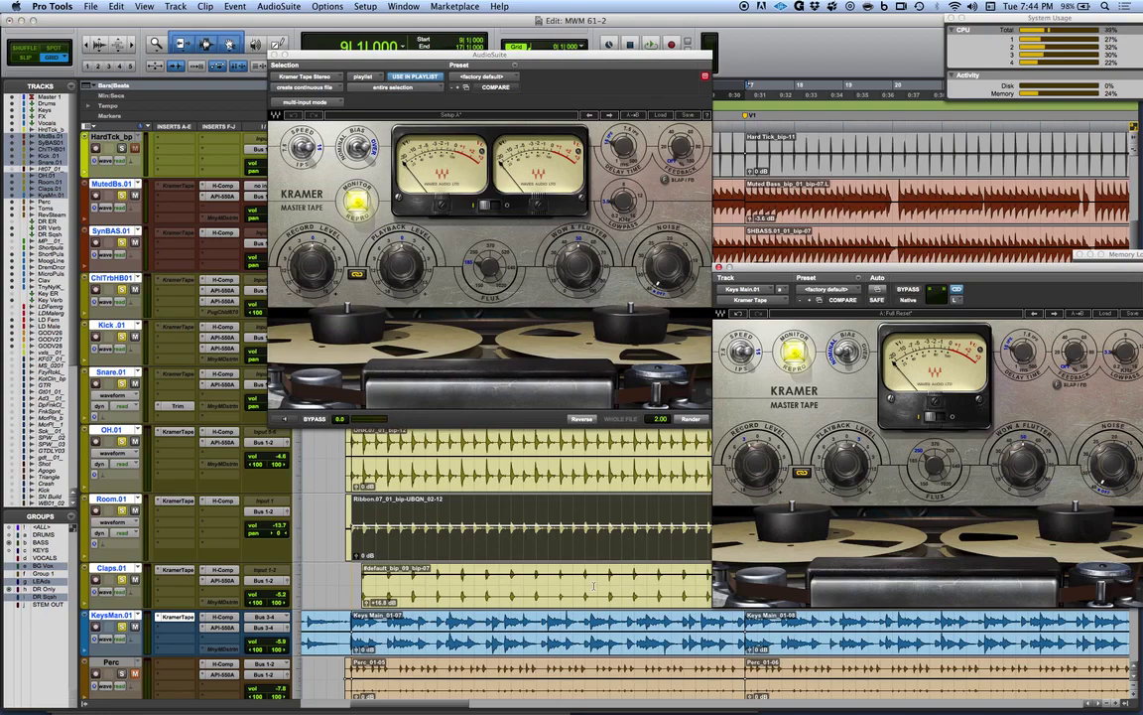
left_click(581, 57)
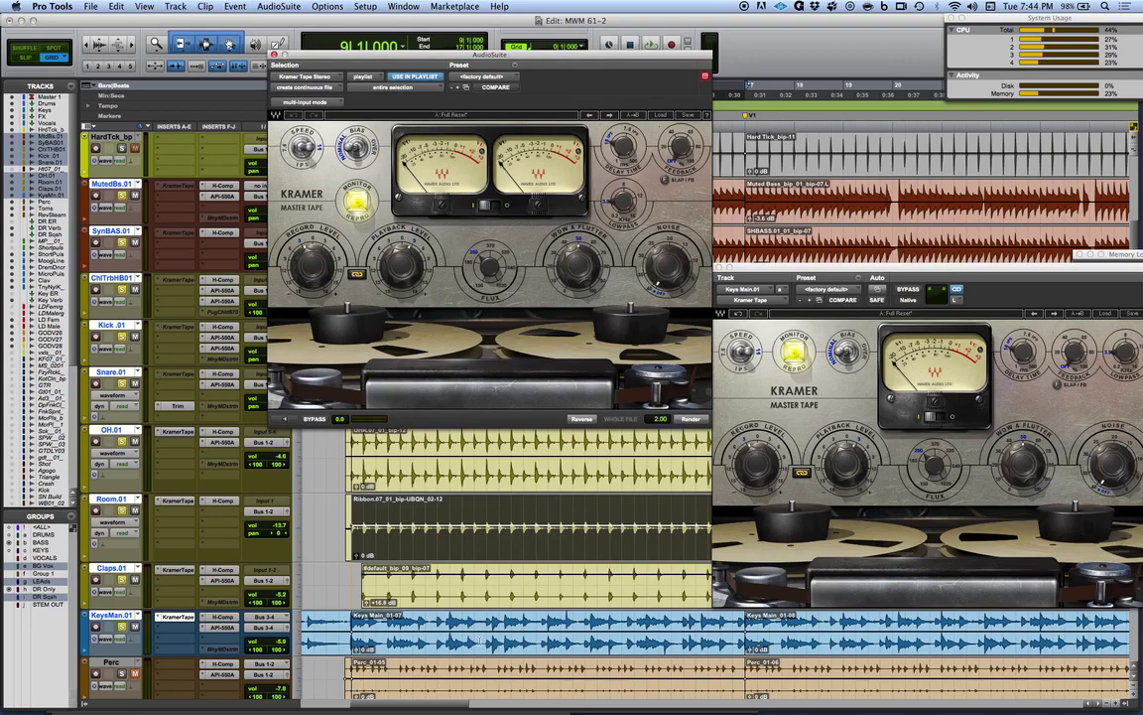
left_click(479, 646)
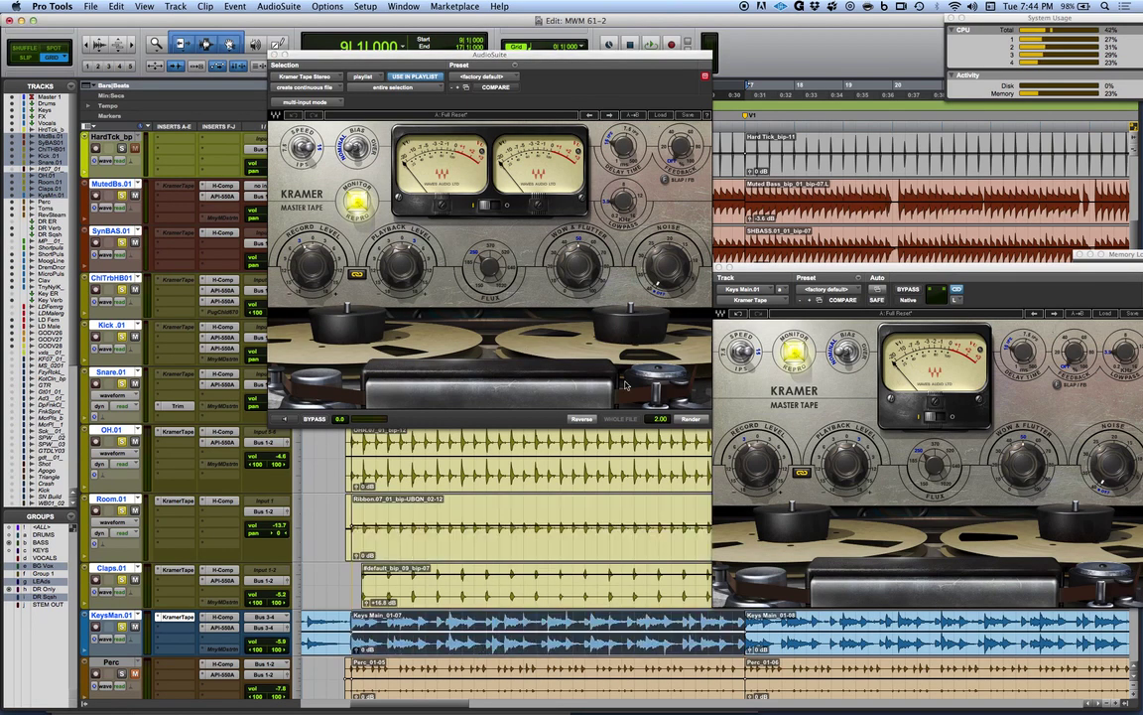
left_click(689, 420)
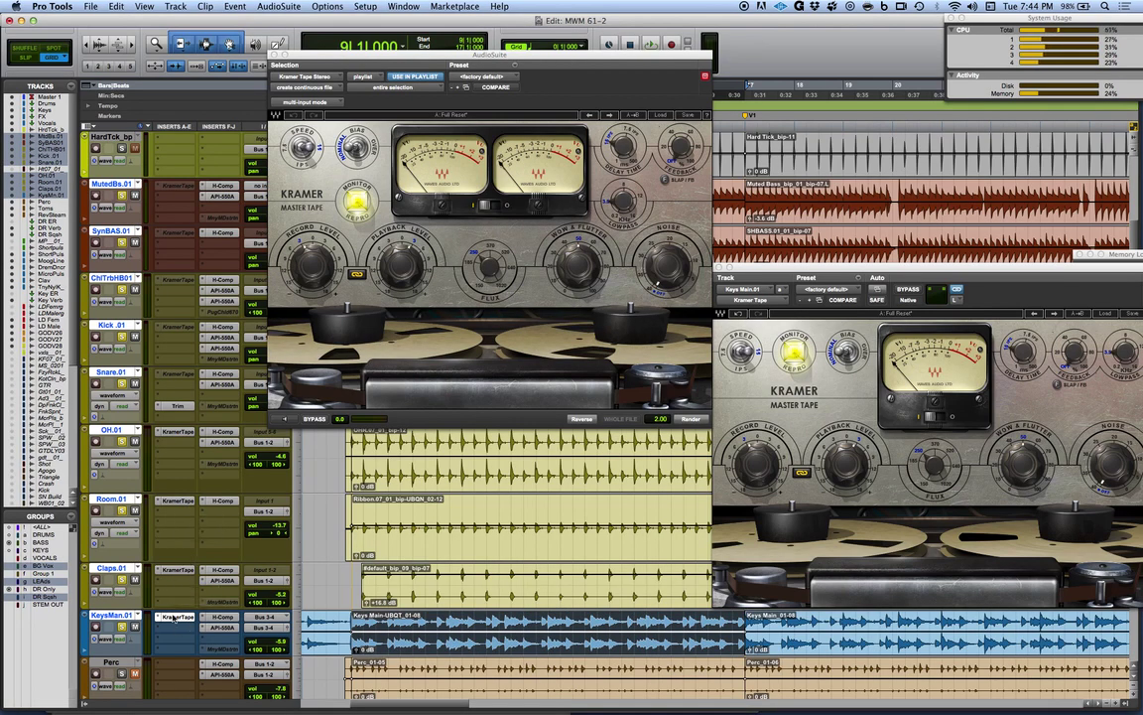
Copy the Claps track's Kramer Tape insert settings and paste them into the AudioSuite Kramer Tape Stereo.
left_click(179, 572)
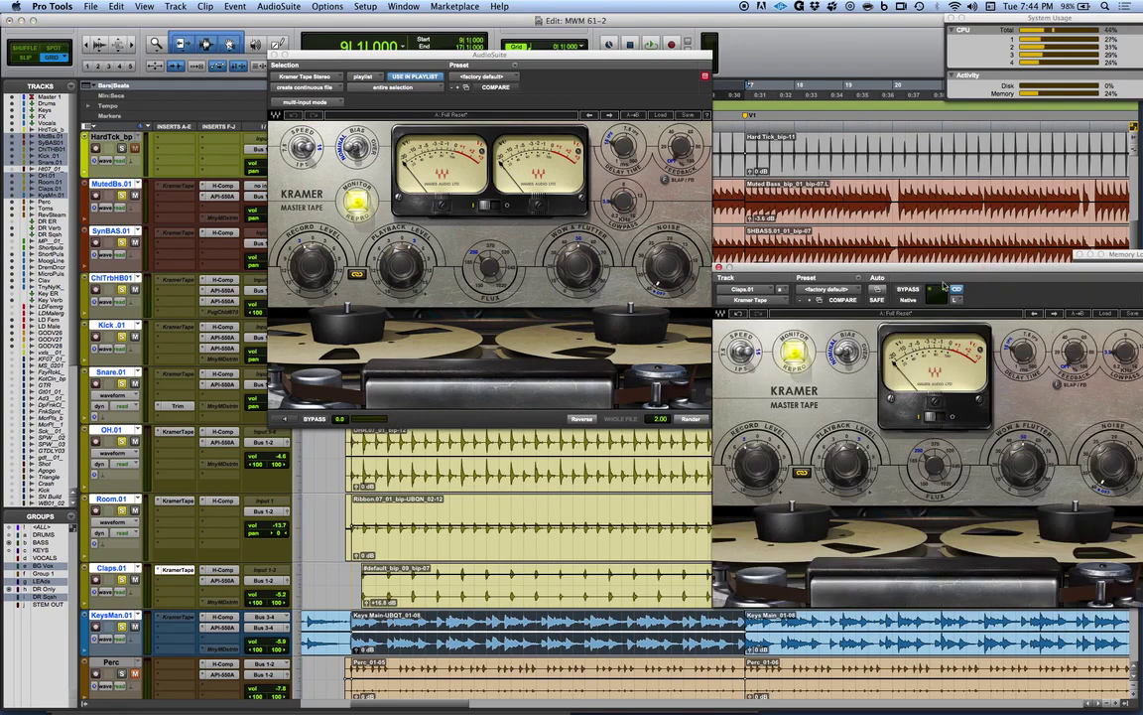
left_click(860, 281)
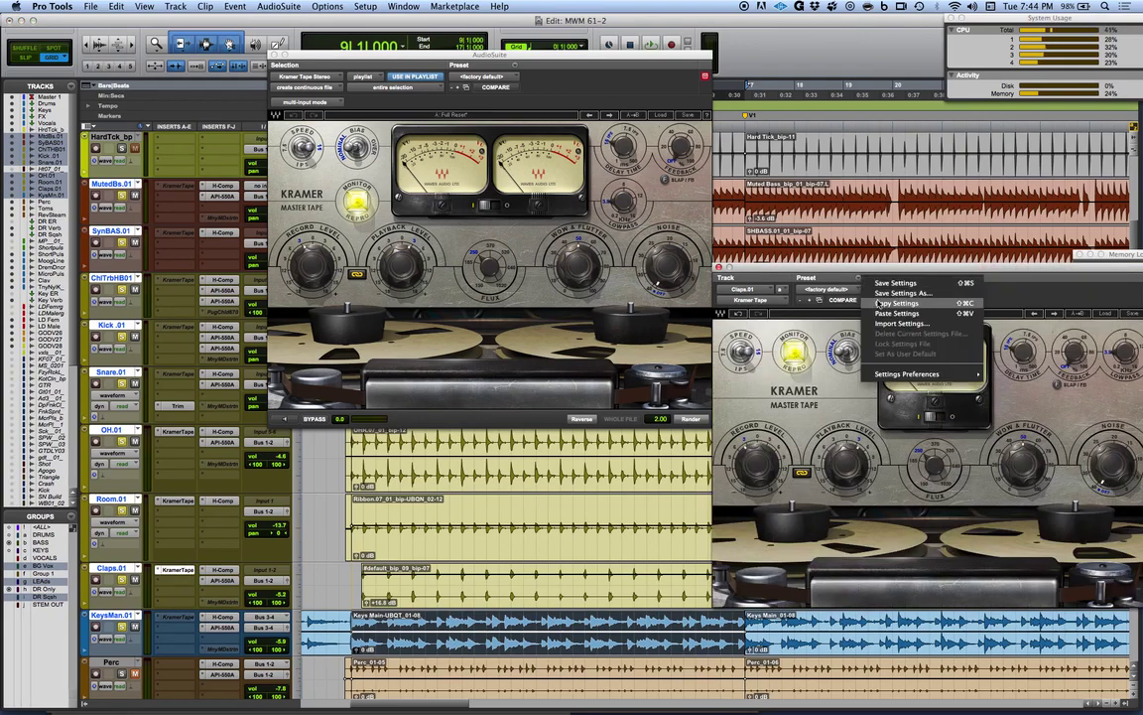
left_click(878, 302)
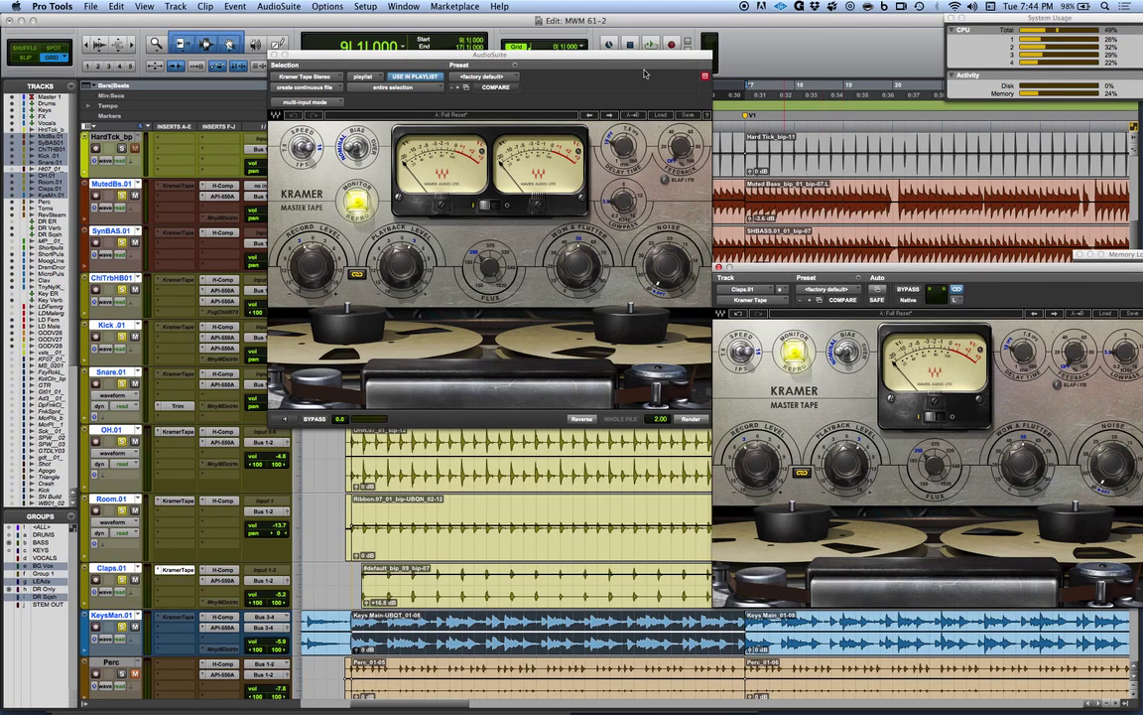
left_click(513, 68)
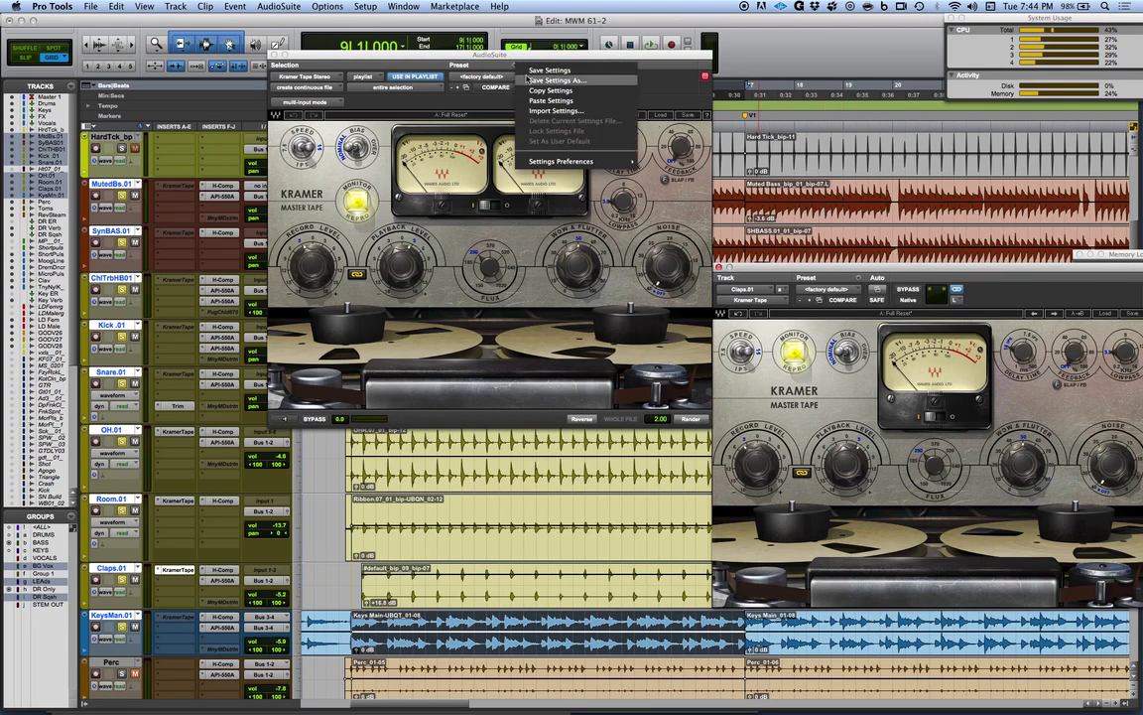
left_click(484, 92)
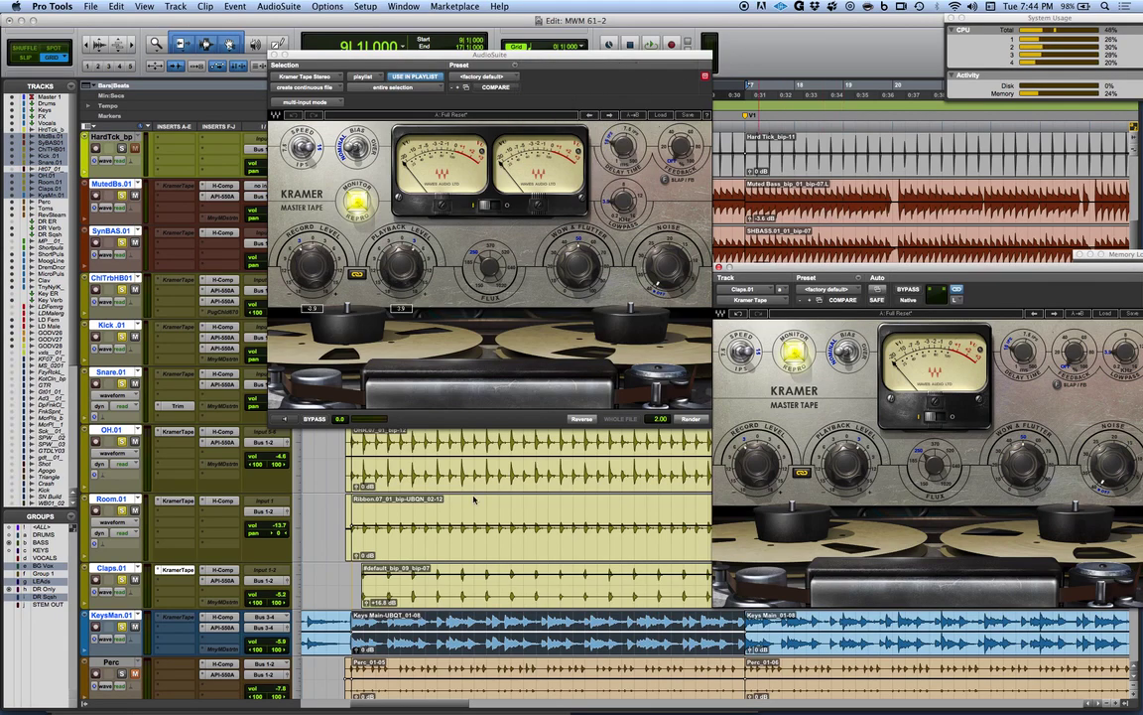
Render the Claps clip at the Band marker and make the Claps track's Kramer Tape insert inactive.
left_click(479, 599)
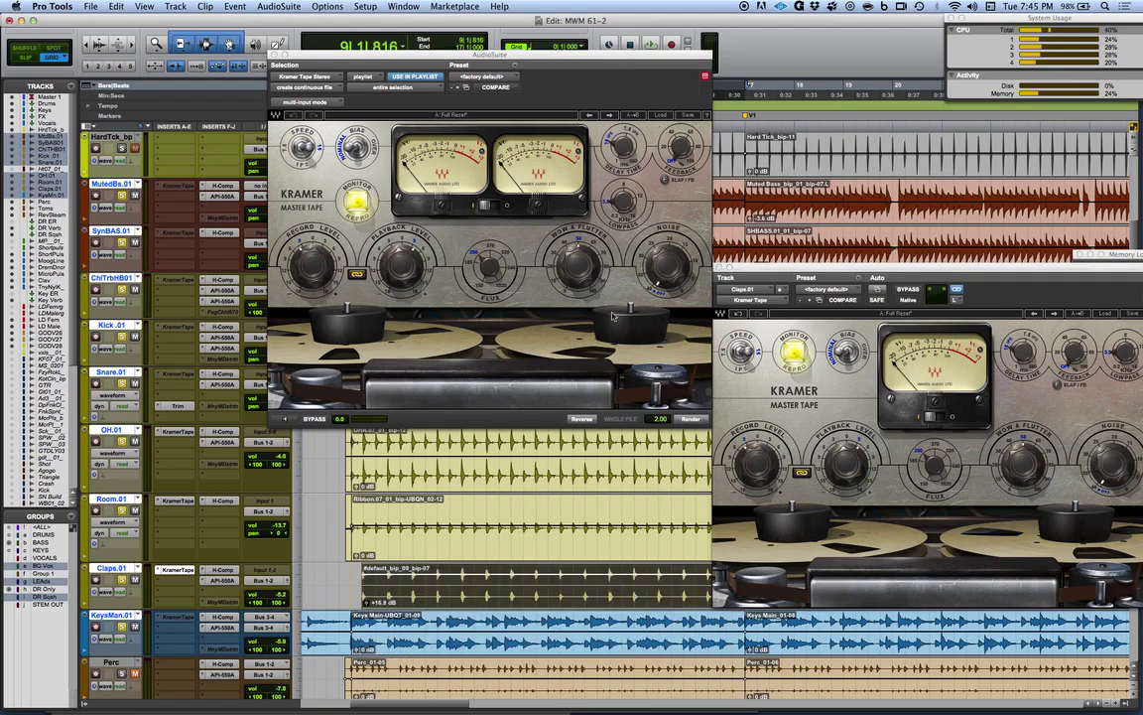
left_click(687, 420)
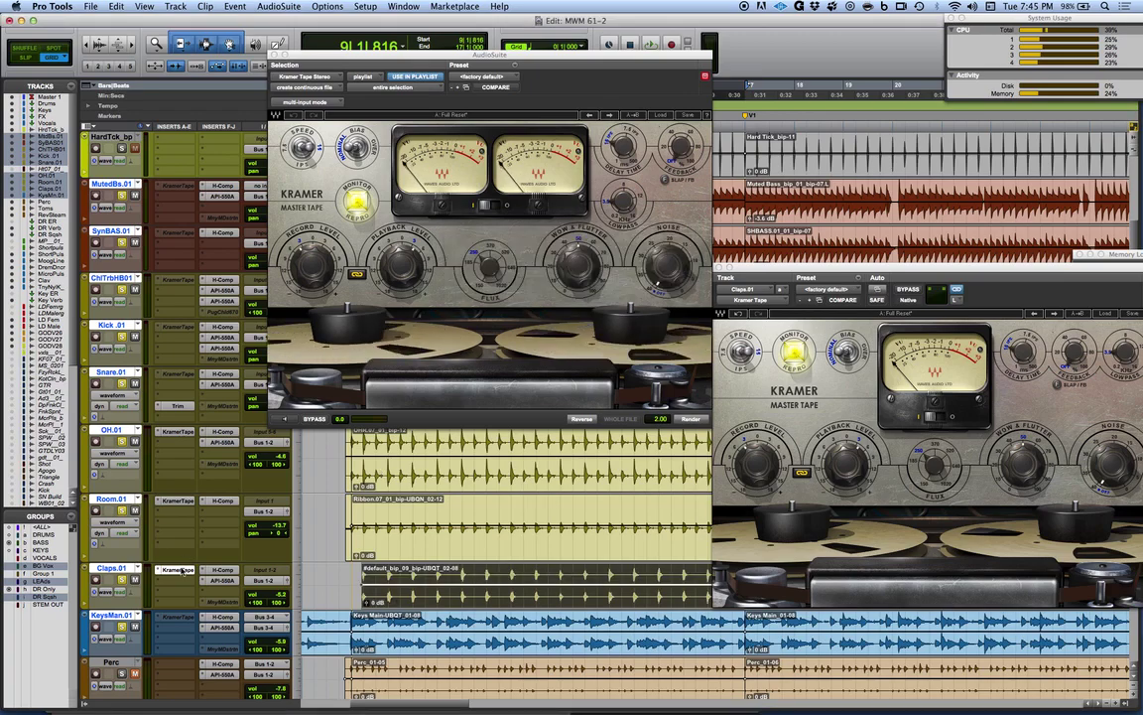
left_click(181, 570, "ctrl+super")
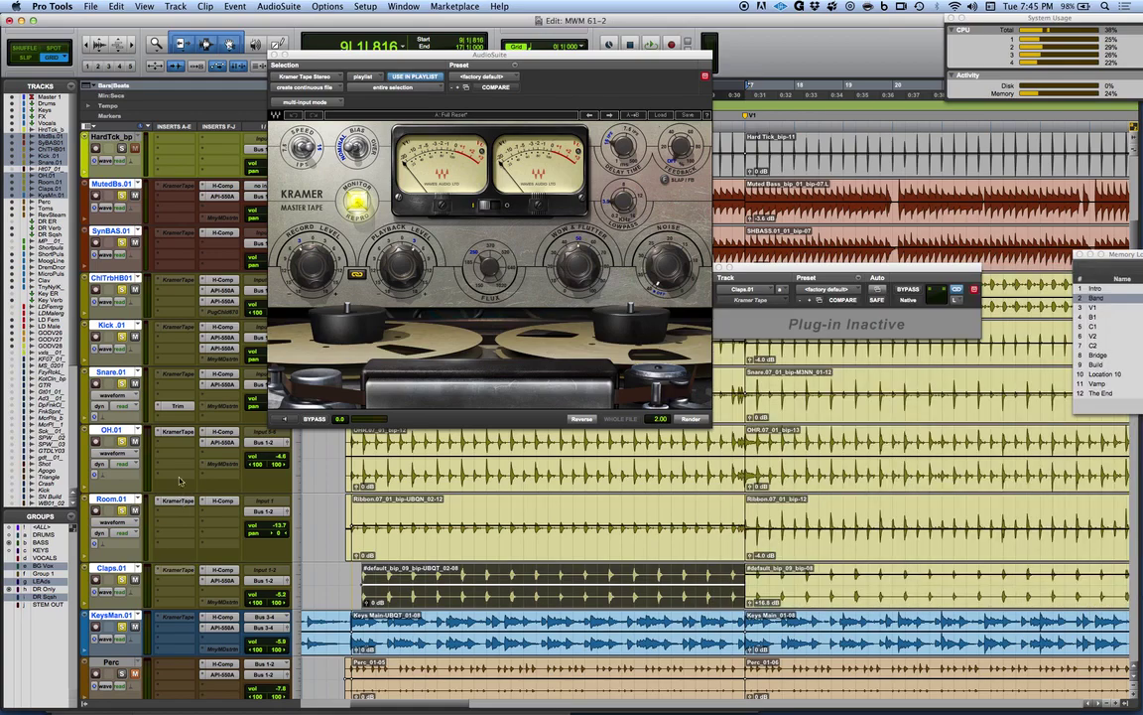
Transfer the OH track's Kramer Tape insert settings to the AudioSuite Kramer Tape Stereo.
left_click(179, 432)
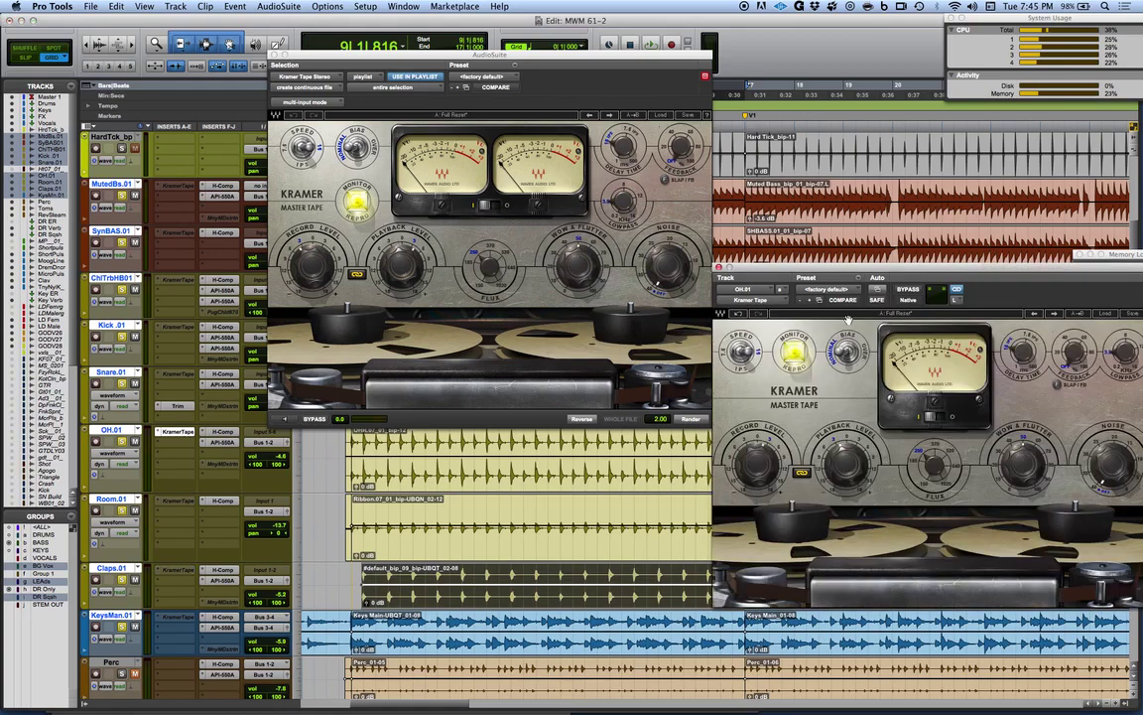
left_click(820, 300)
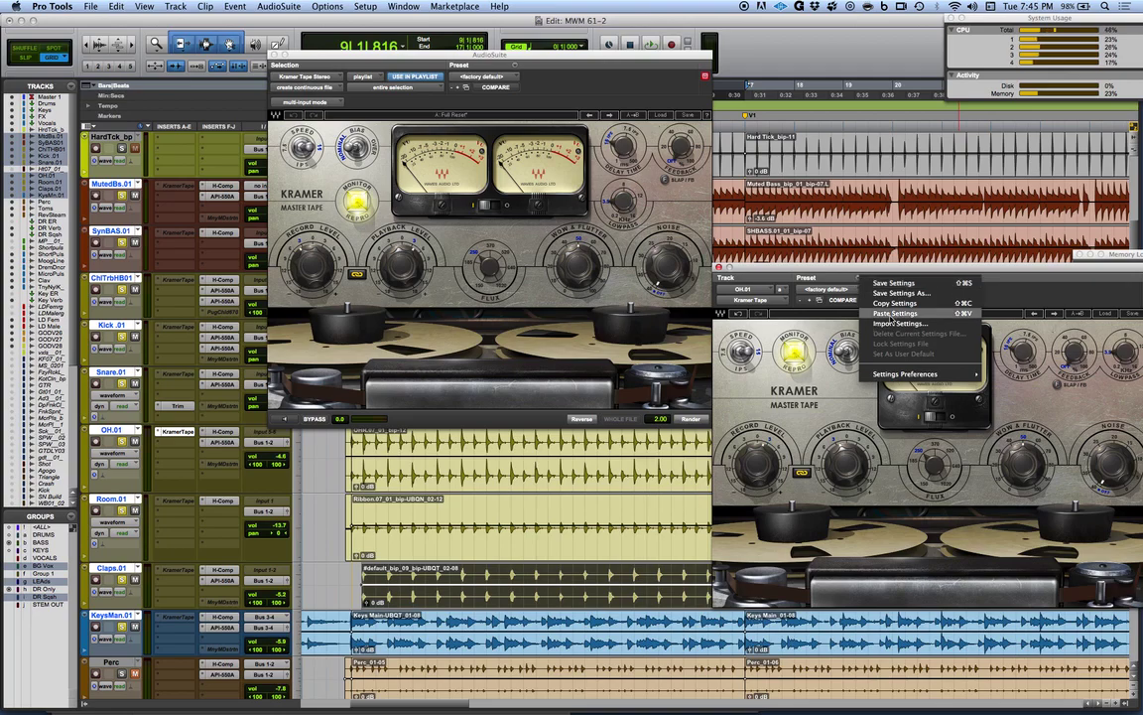
left_click(892, 316)
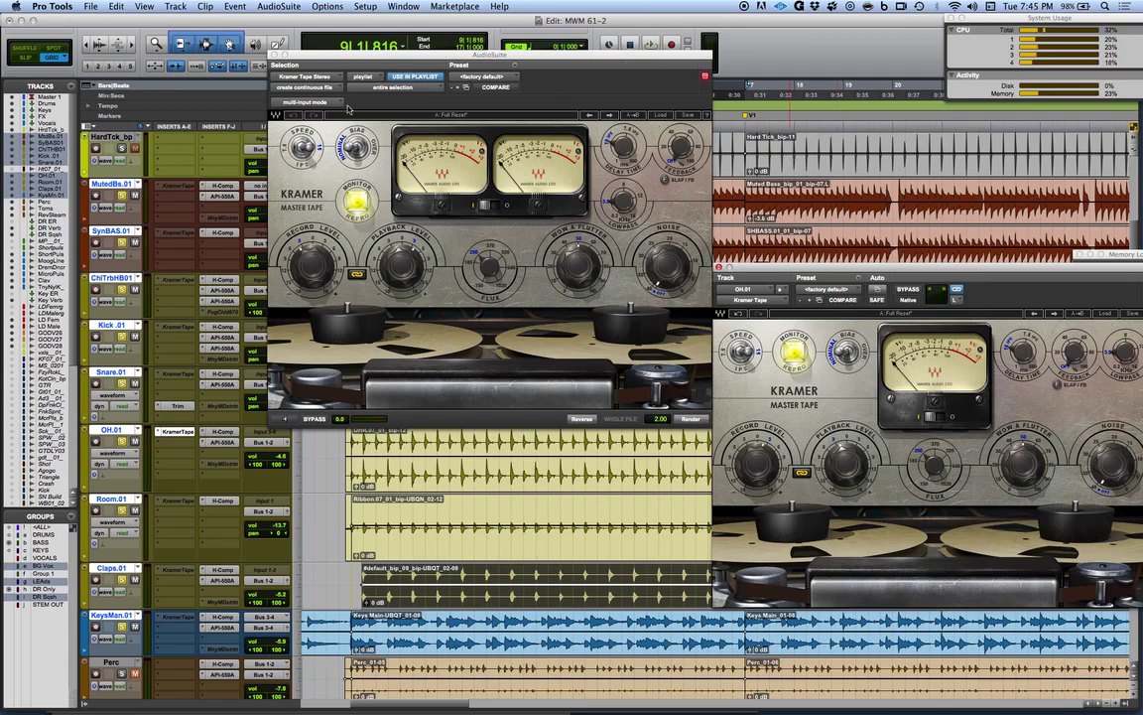
left_click(513, 65)
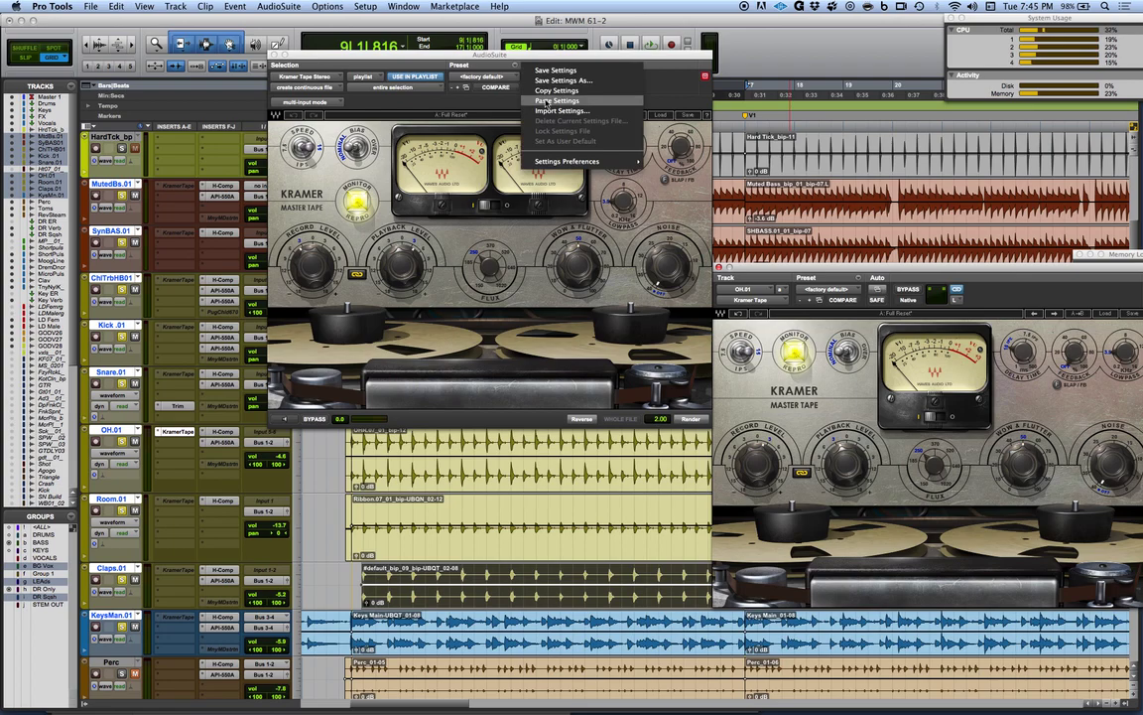
left_click(546, 101)
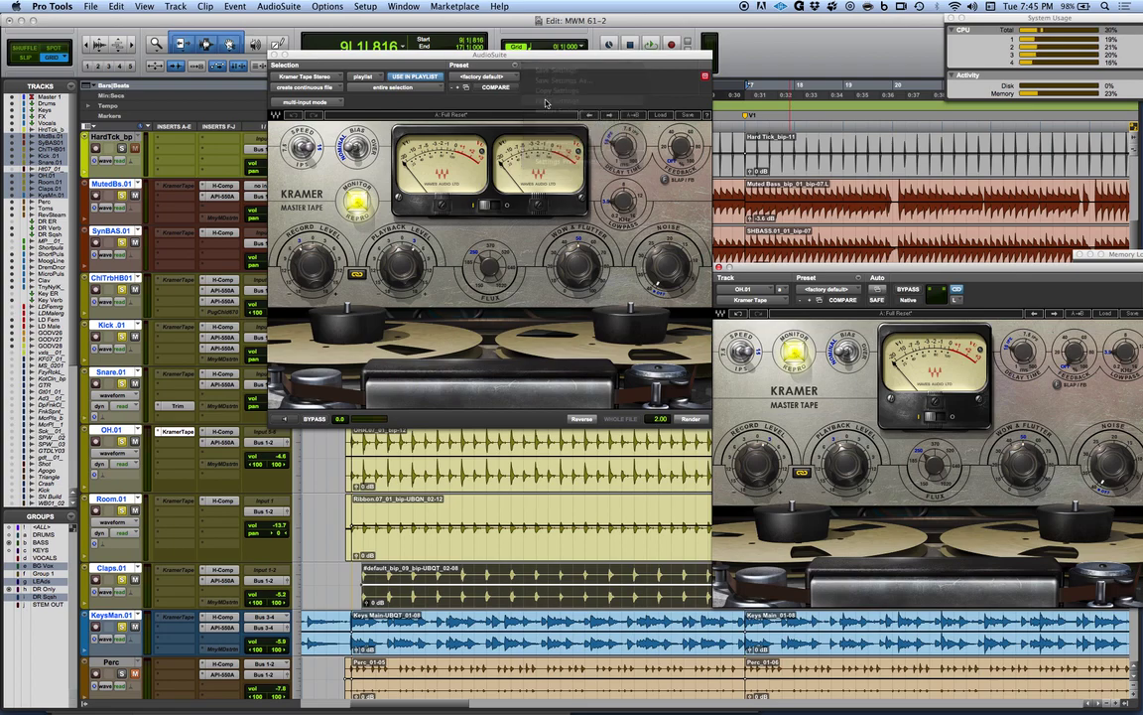
Render the OH clip at the Band marker and make the OH track's Kramer Tape insert inactive.
left_click(486, 487)
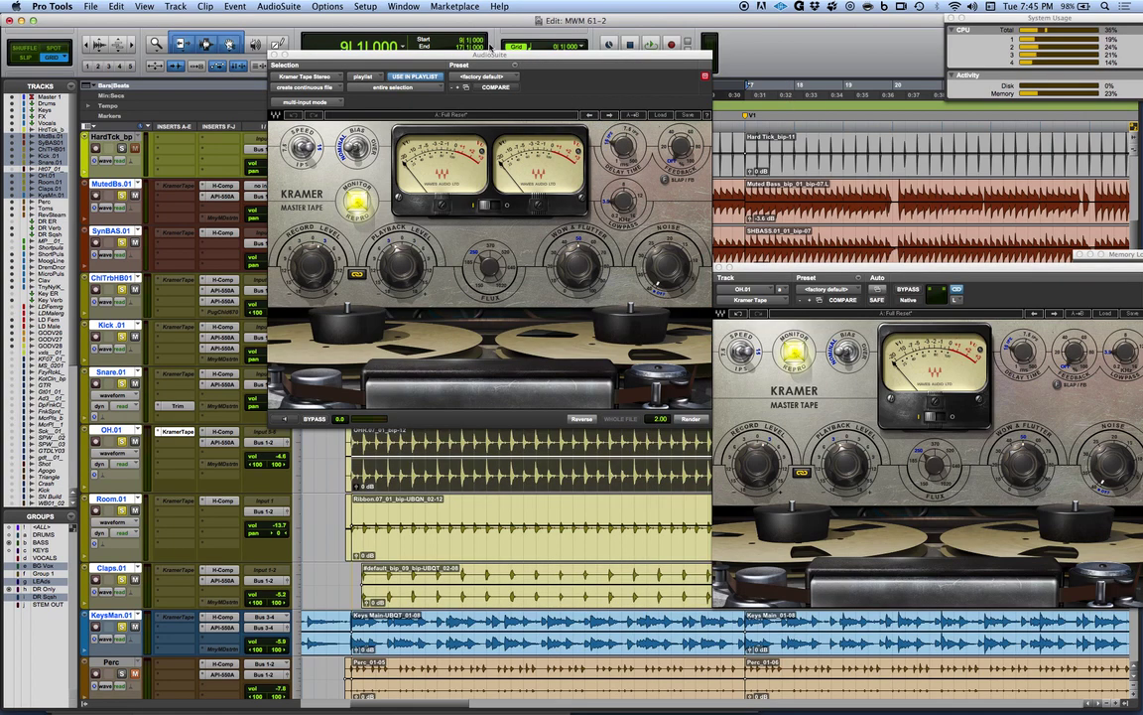
left_click_drag(514, 54, 491, 283)
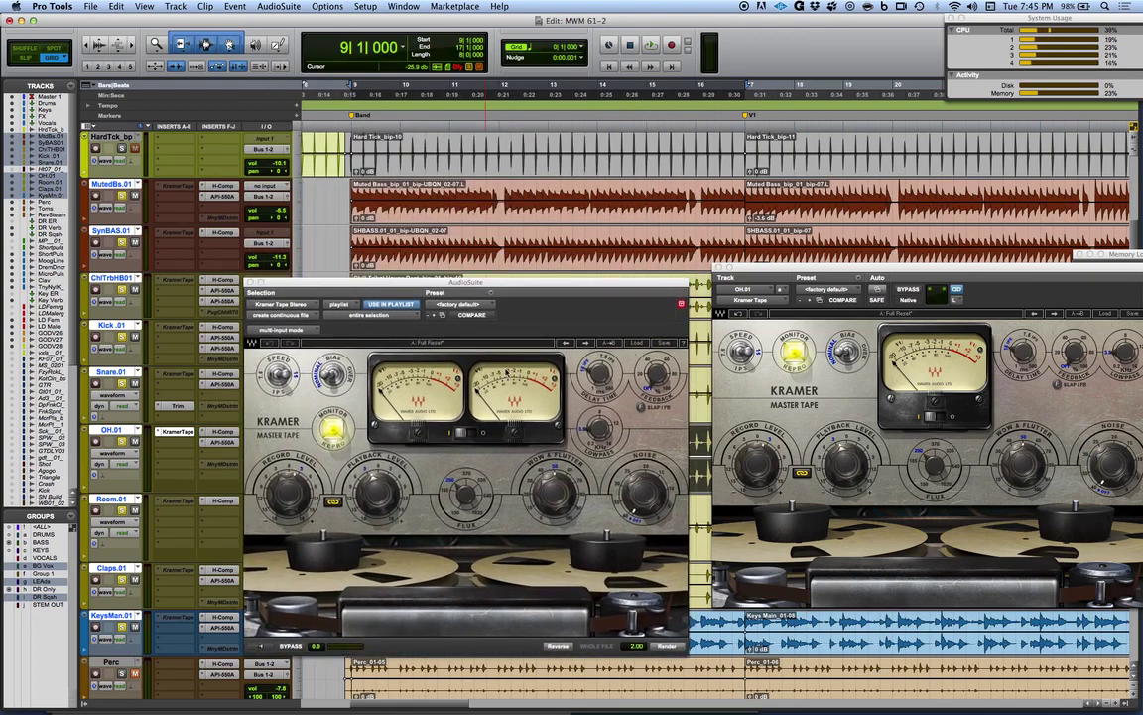
left_click(667, 646)
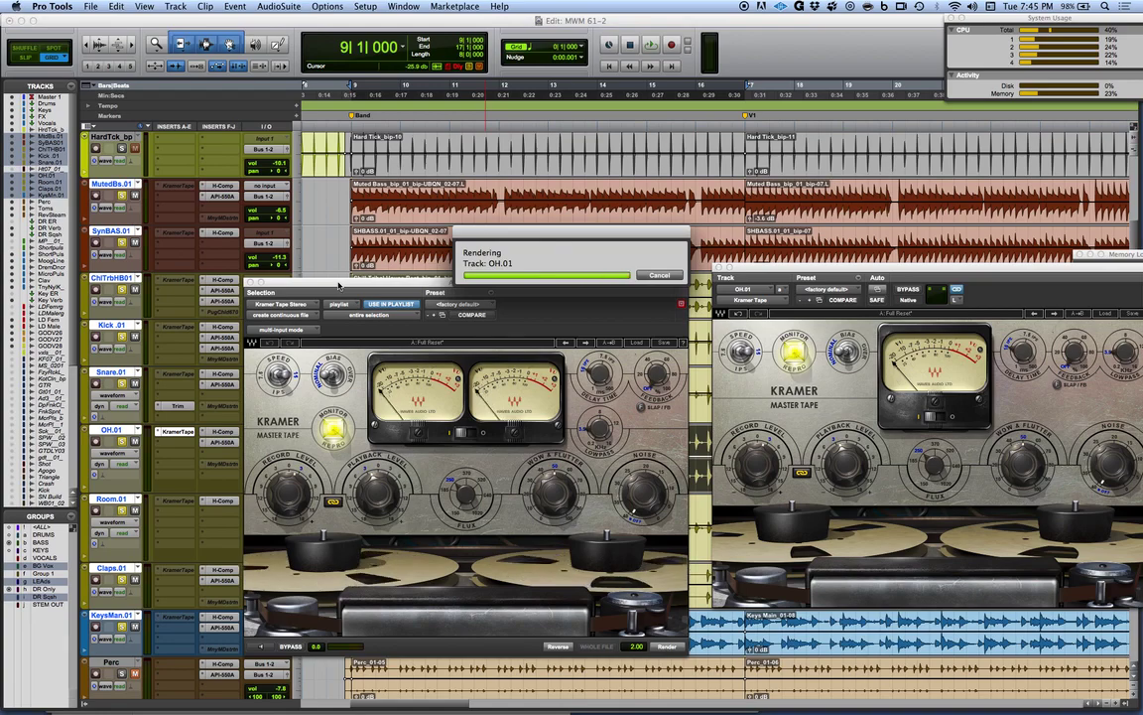
left_click_drag(338, 286, 379, 336)
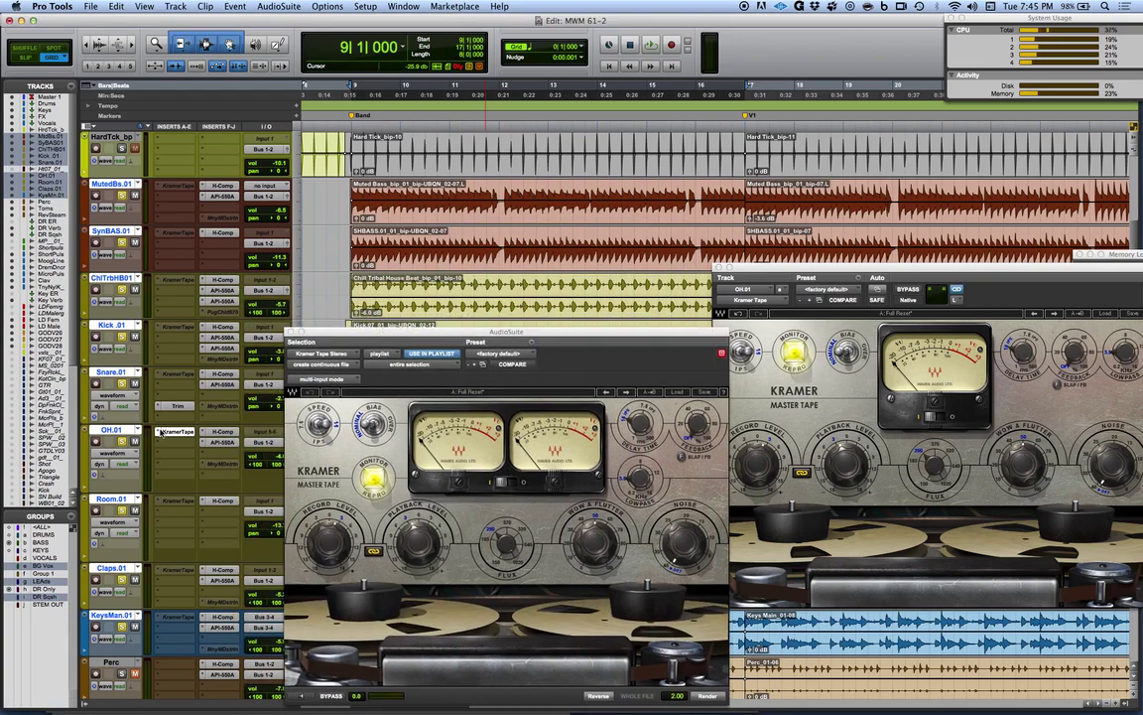
left_click(178, 282, "ctrl+super")
Transfer the Chill Tribal House Beat track's Kramer Tape insert settings to the AudioSuite Kramer Tape Stereo.
left_click(177, 282)
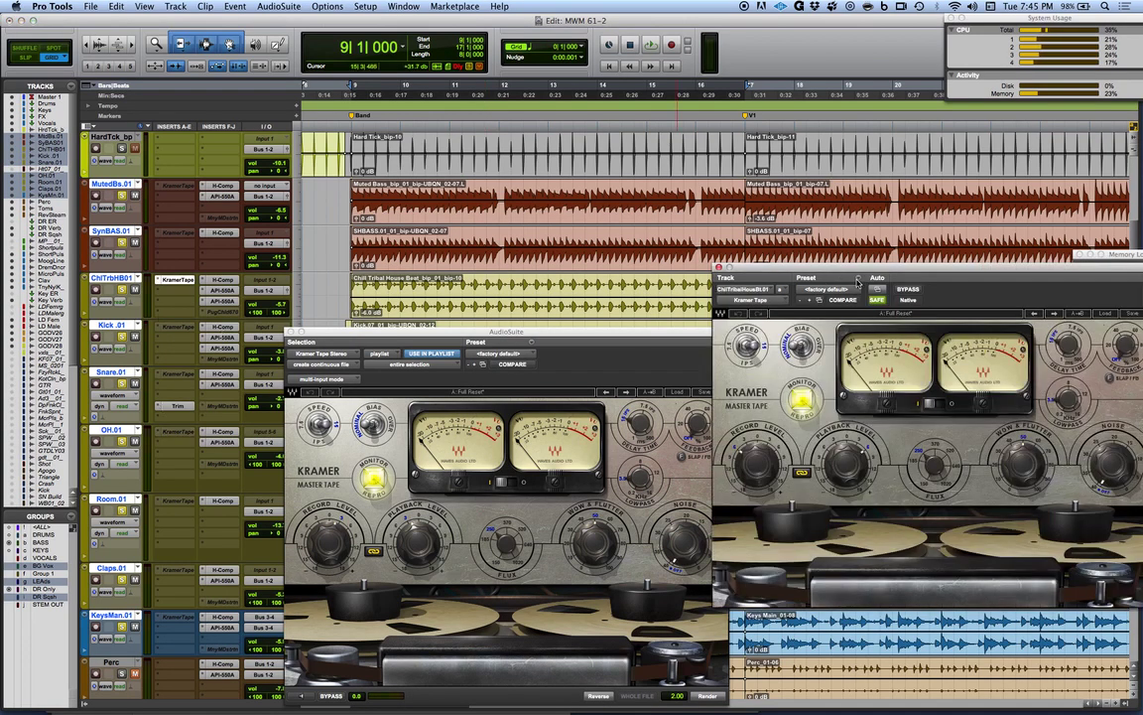
left_click(857, 282)
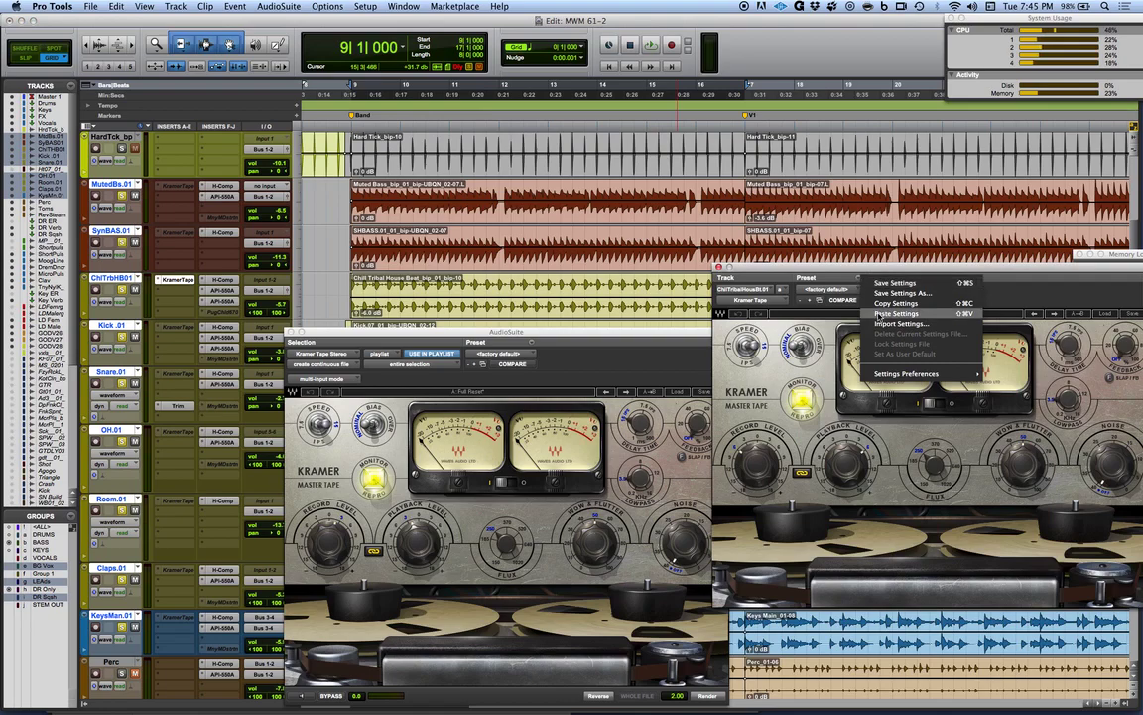
left_click(878, 313)
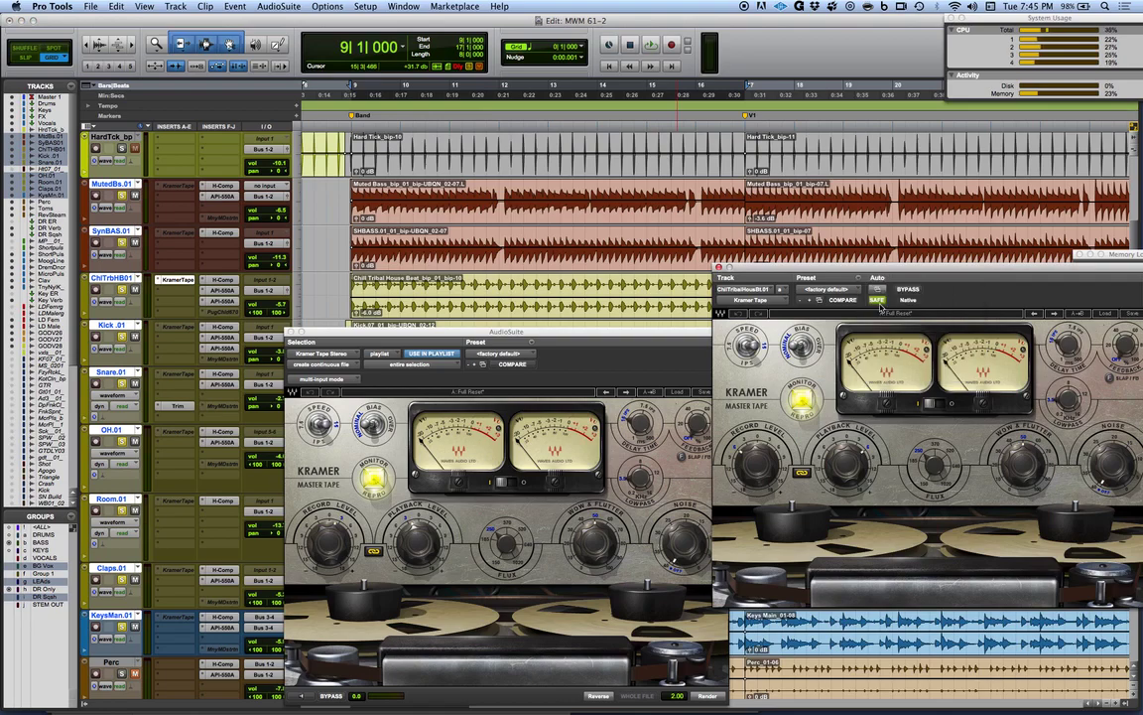
left_click_drag(610, 330, 571, 256)
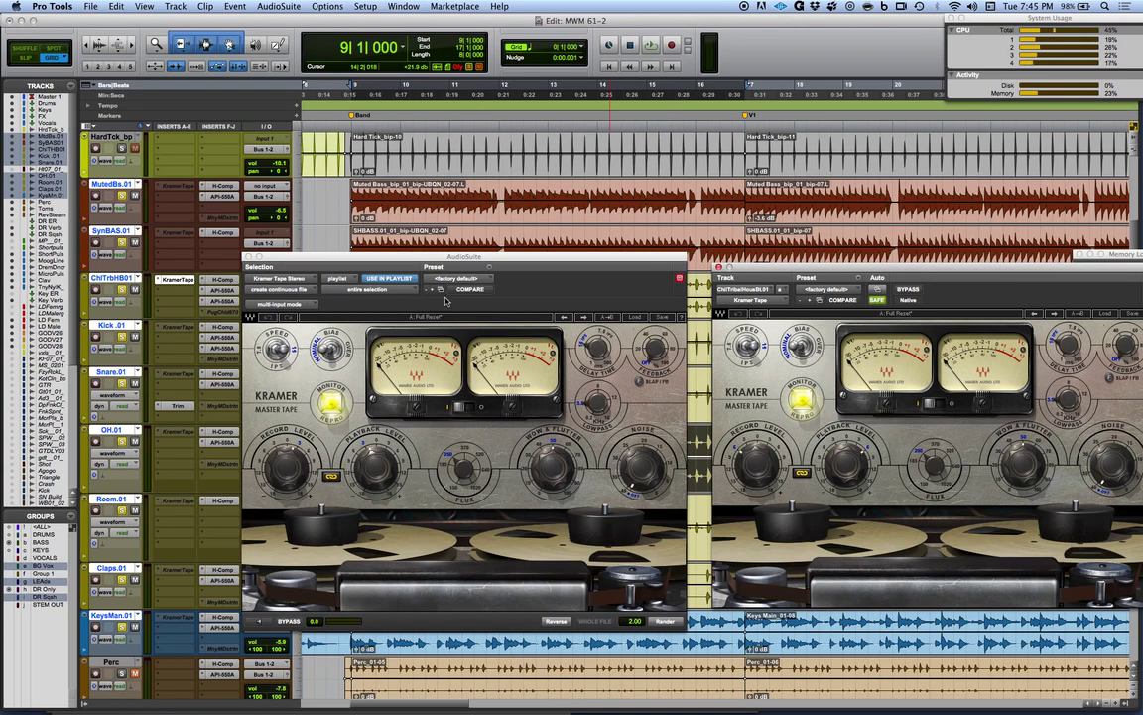
left_click(488, 268)
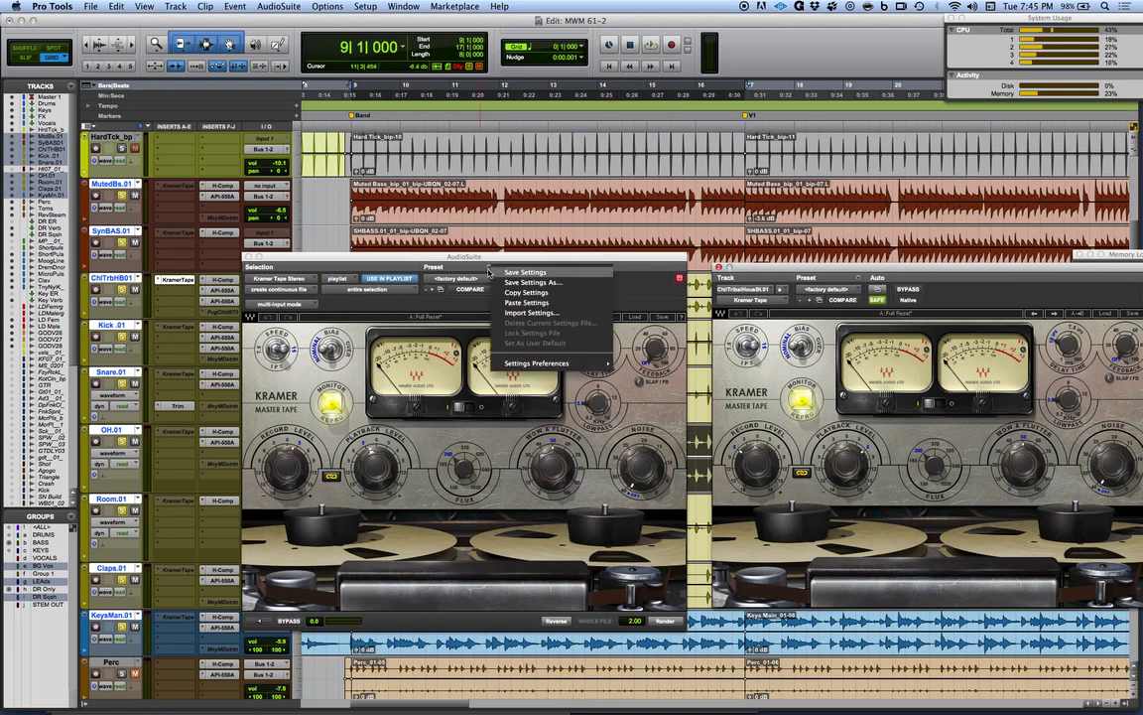
left_click(526, 302)
Render the Chill Tribal House Beat clip at the Band marker and make that track's Kramer Tape insert inactive.
left_click_drag(517, 259, 522, 329)
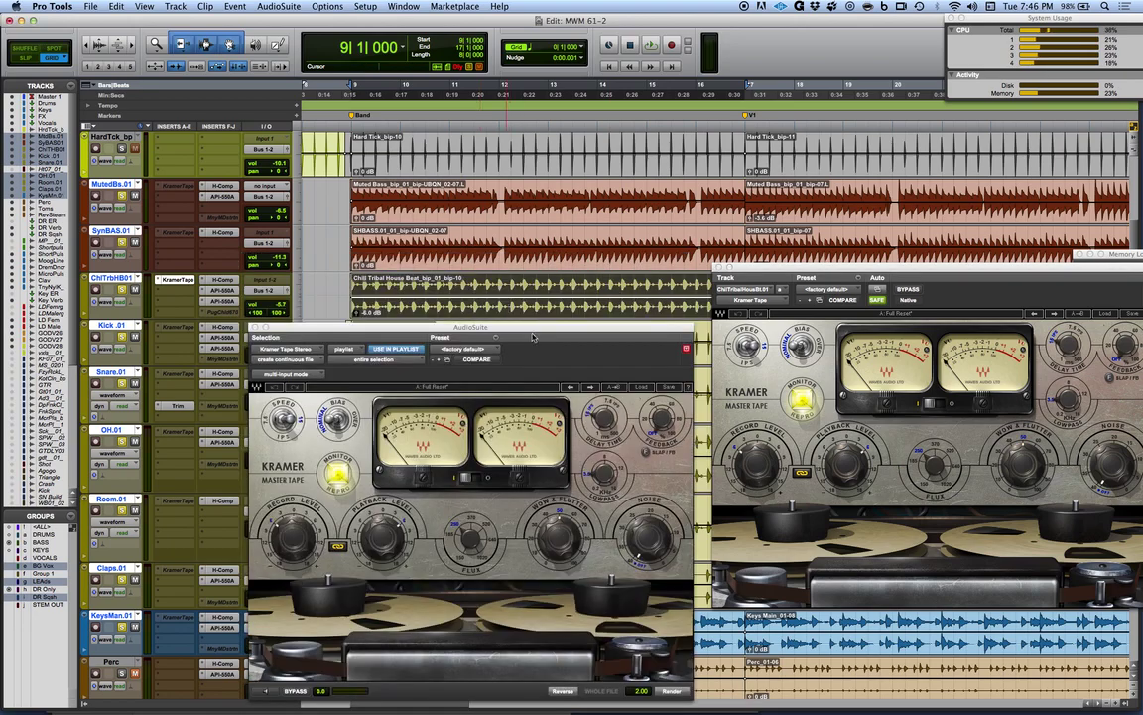
left_click_drag(536, 330, 524, 207)
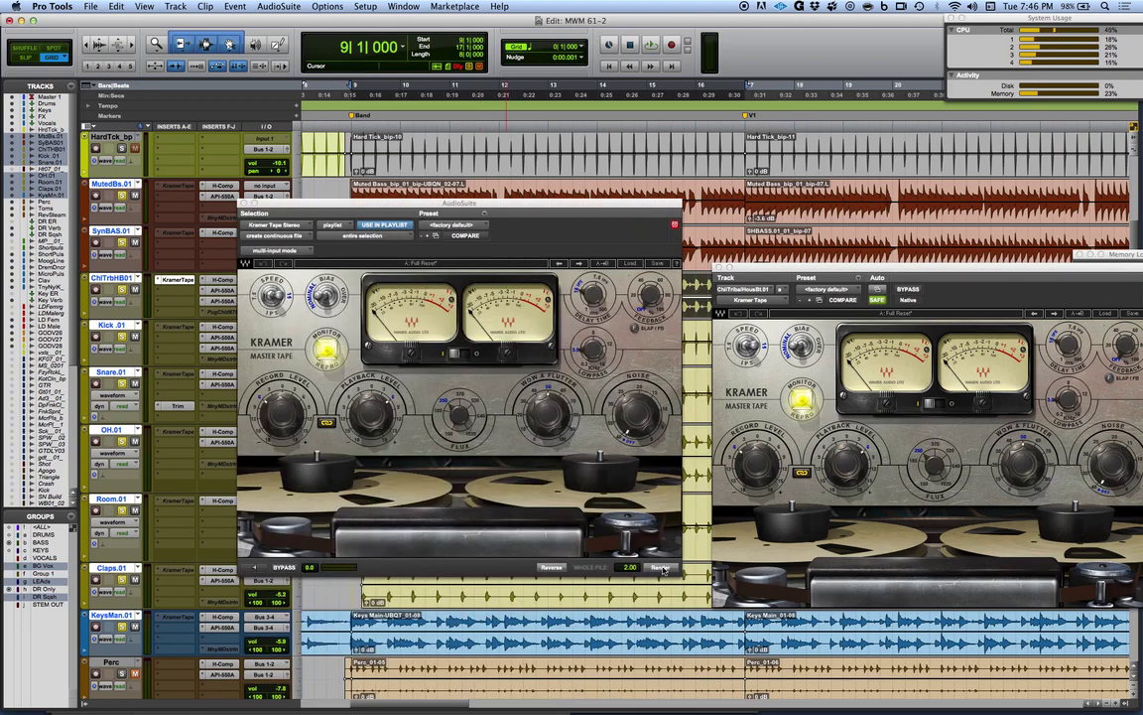
left_click(660, 568)
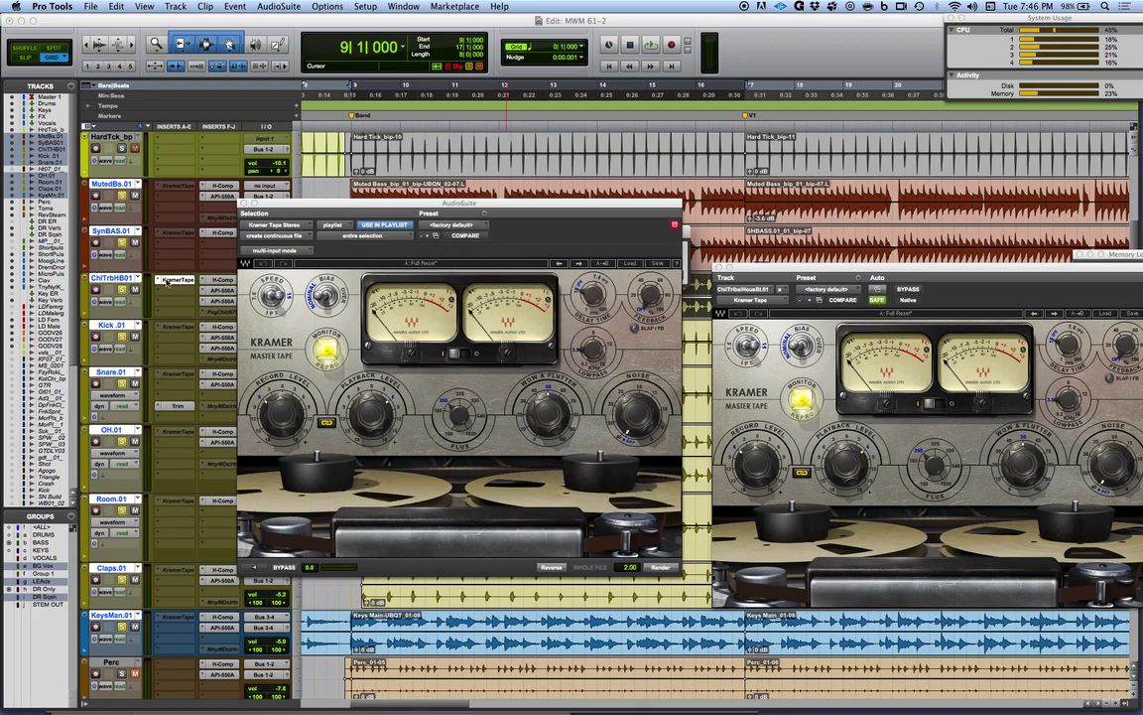
left_click(169, 282, "ctrl+super")
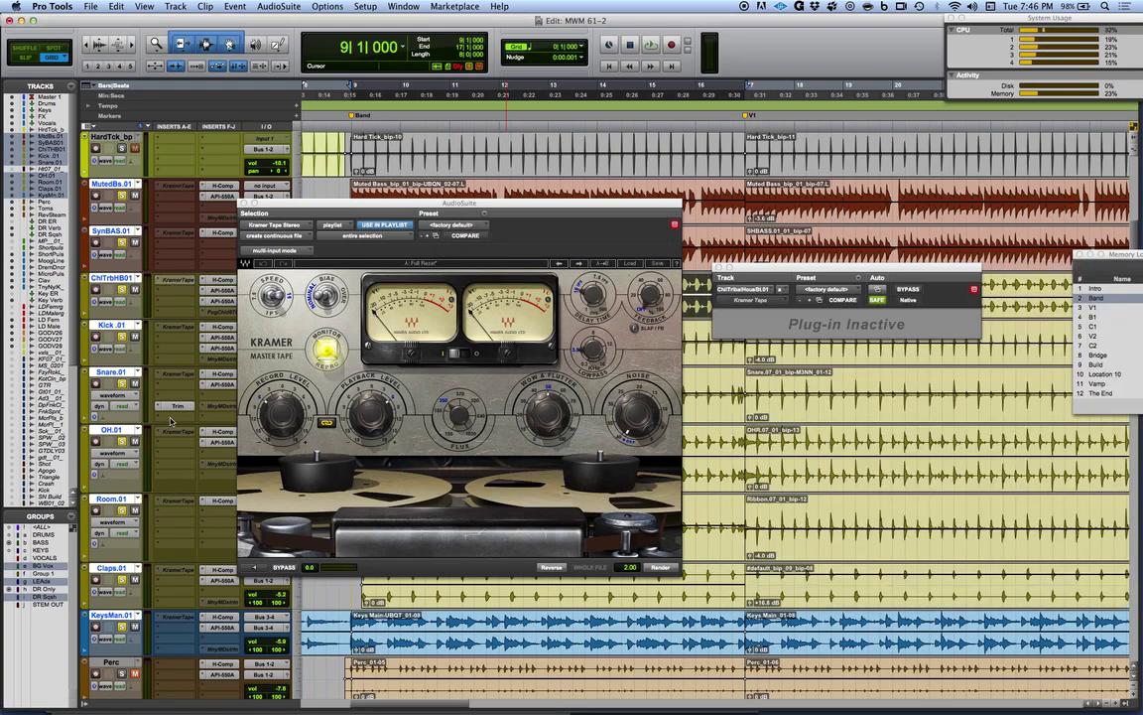
left_click_drag(296, 210, 618, 146)
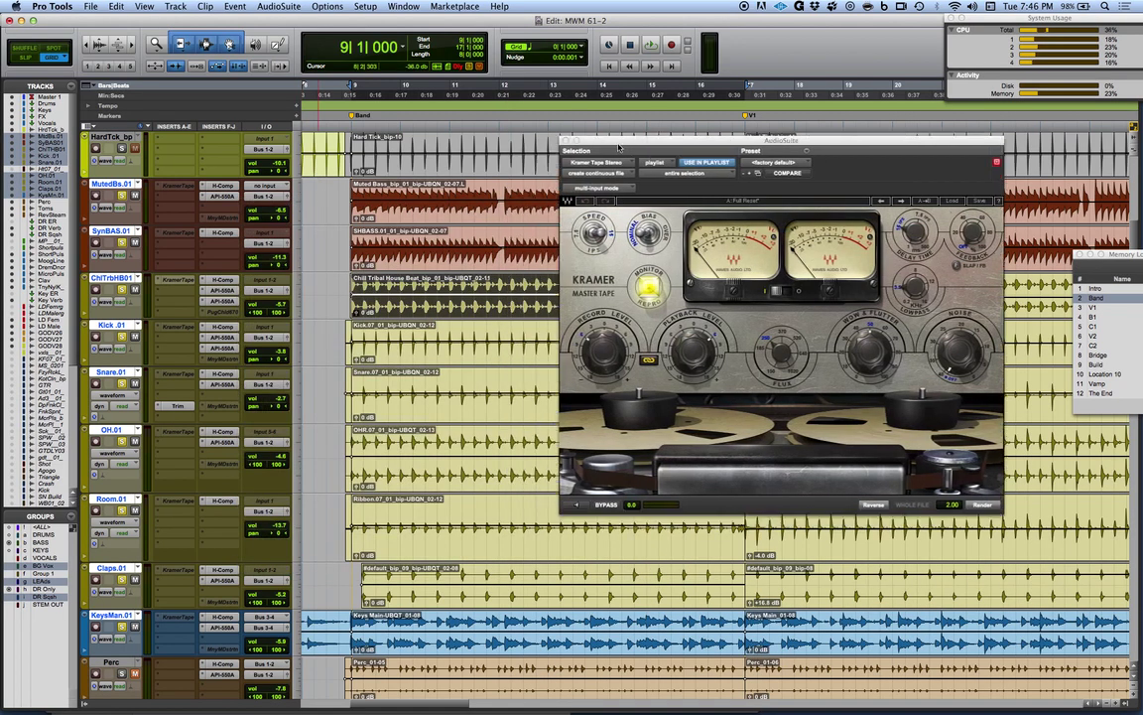
left_click(563, 140)
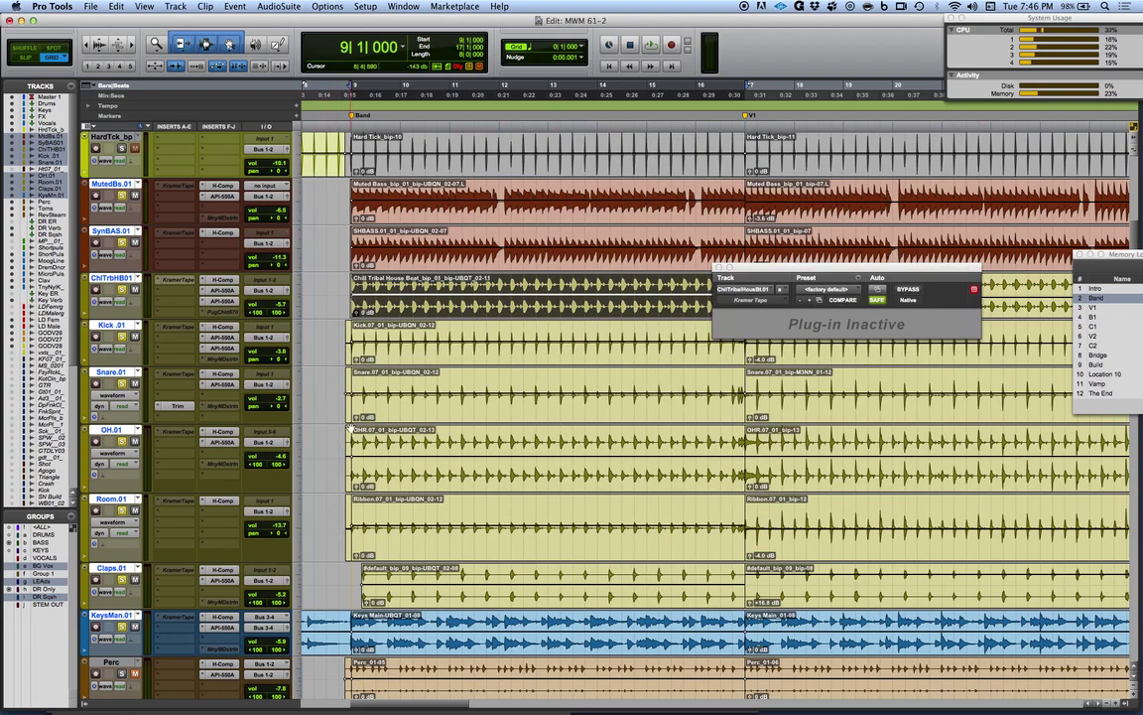
Play the Band section, switching all selected tracks to their original playlists and back to the rendered .01 playlists for comparison.
key("space")
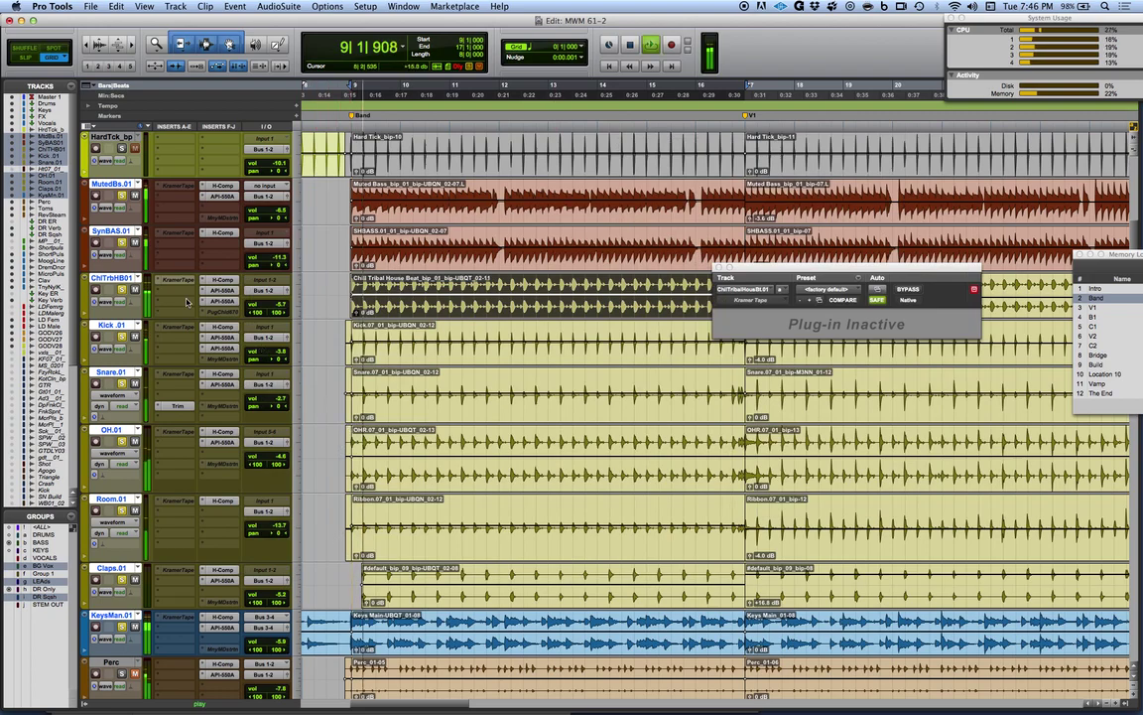
left_click(140, 279)
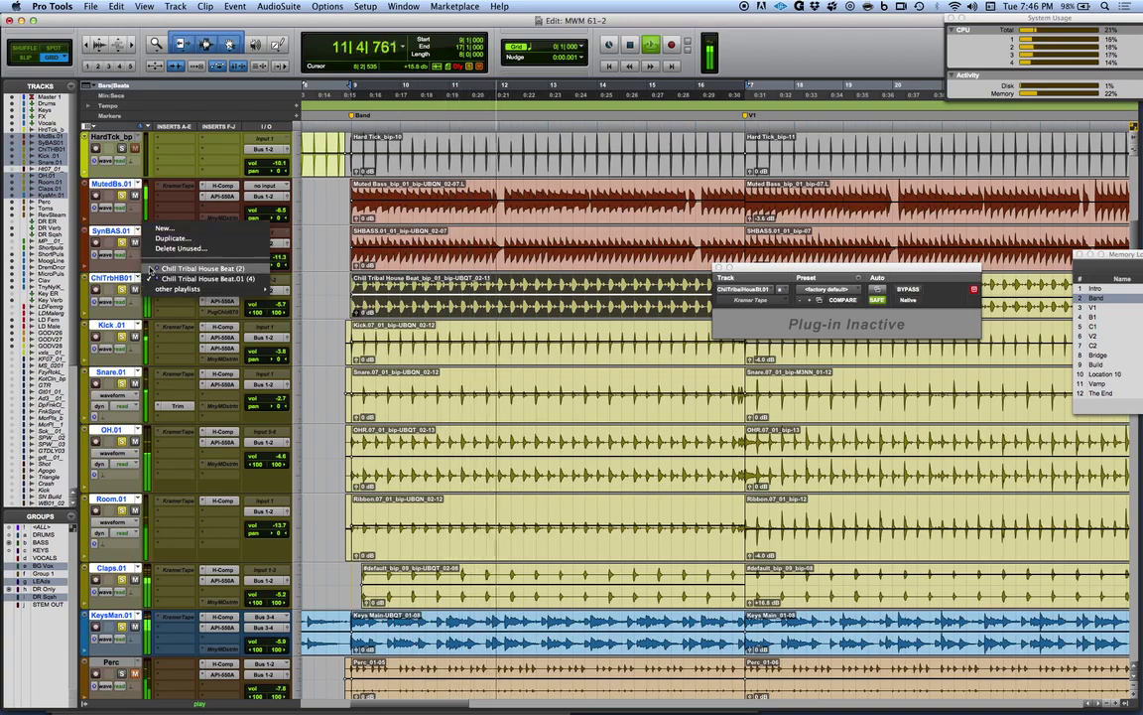
left_click(155, 269)
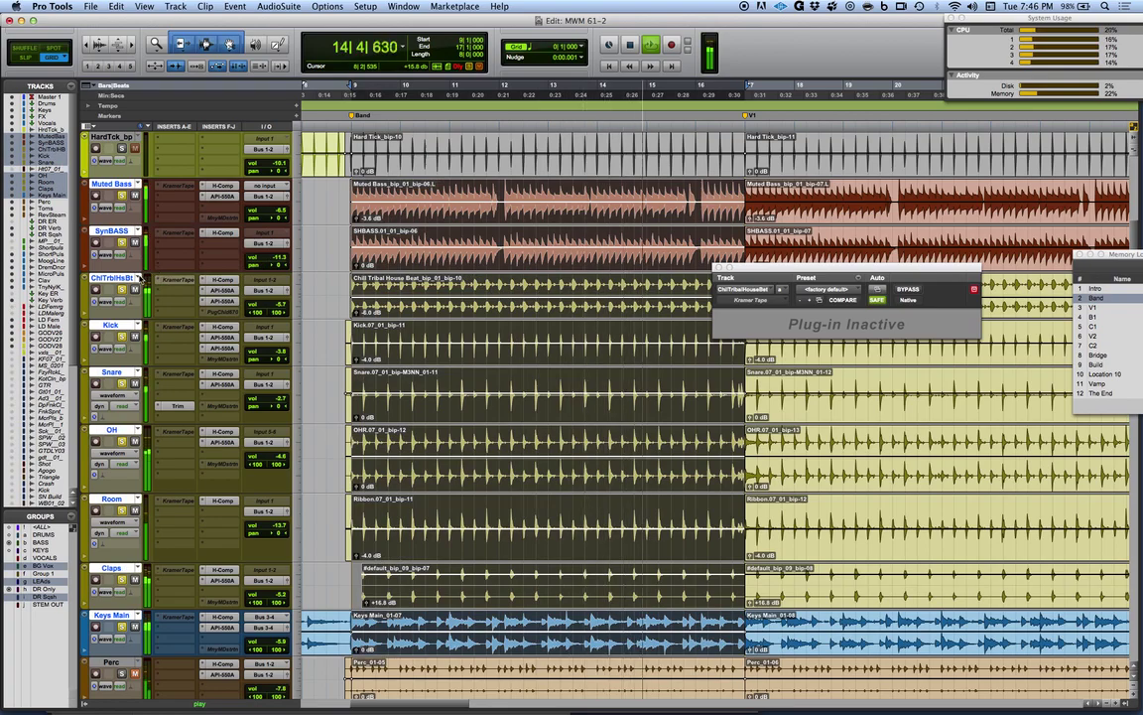
left_click(140, 279)
left_click(176, 288)
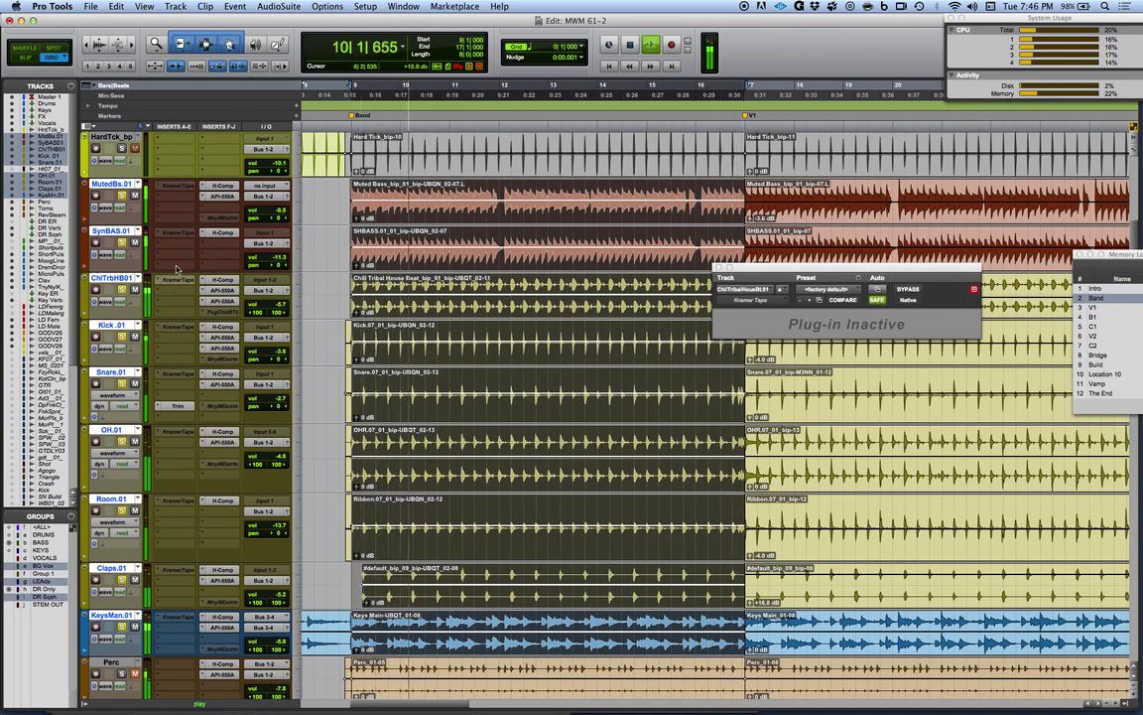
key("space")
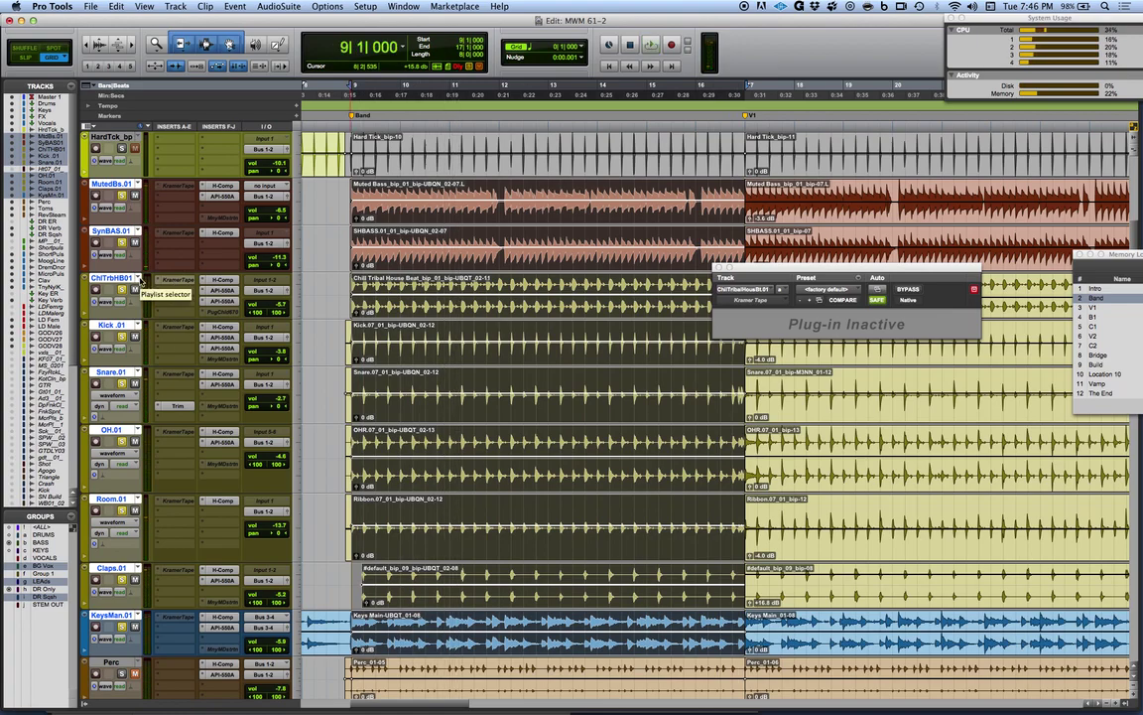
Switch only the Chill Tribal House Beat track to its original playlist, then reactivate its Kramer Tape insert and make it inactive again.
left_click(141, 281)
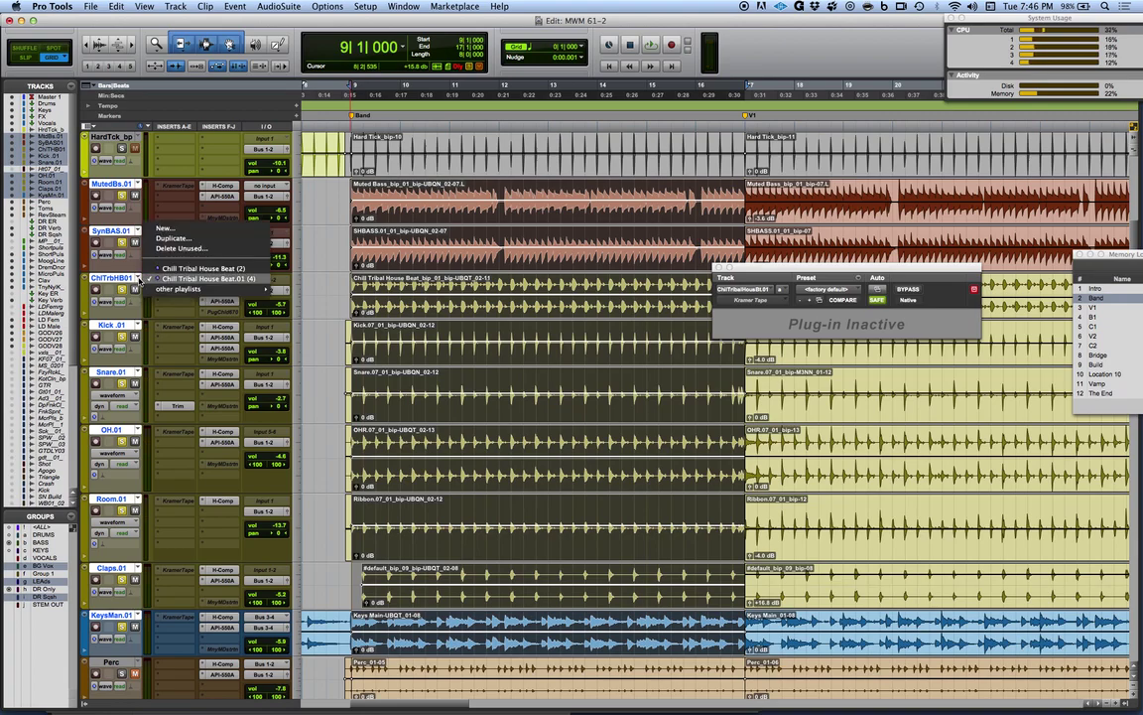
left_click(169, 268)
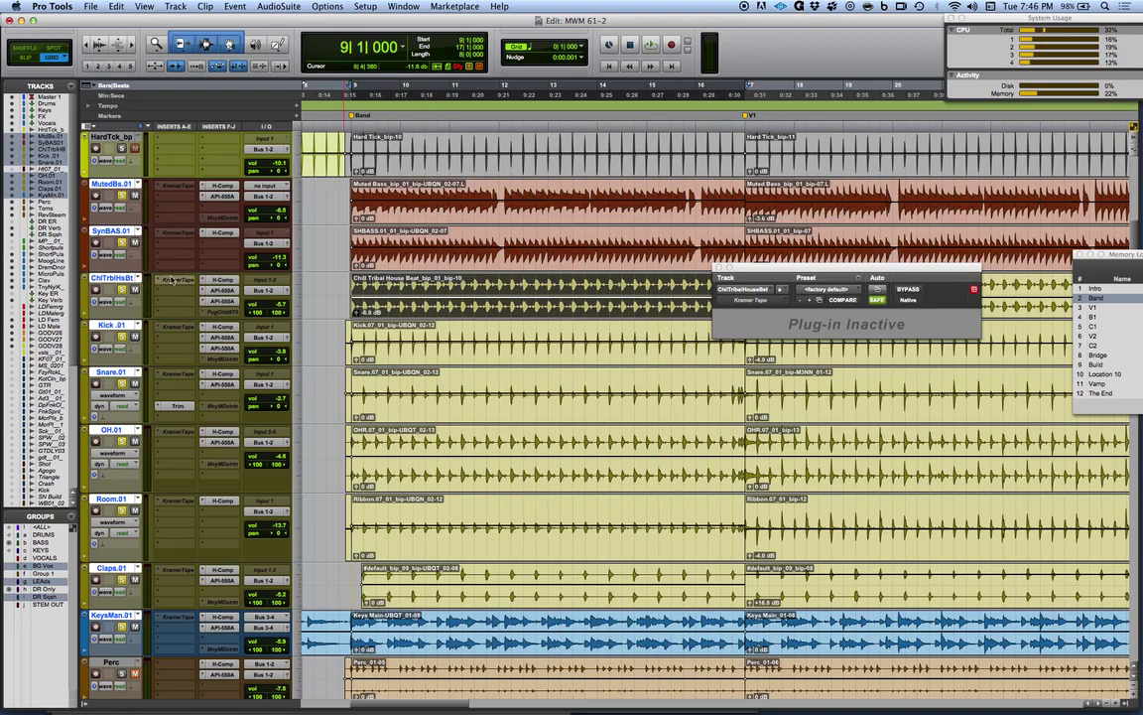
left_click(171, 280)
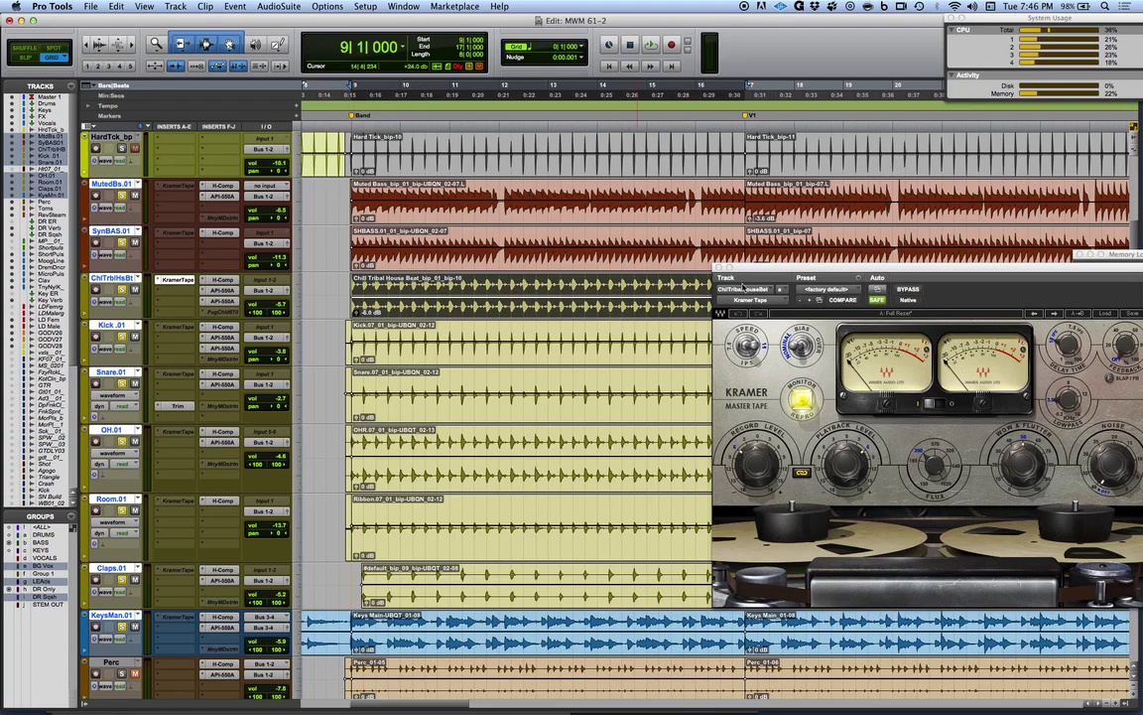
left_click(719, 268)
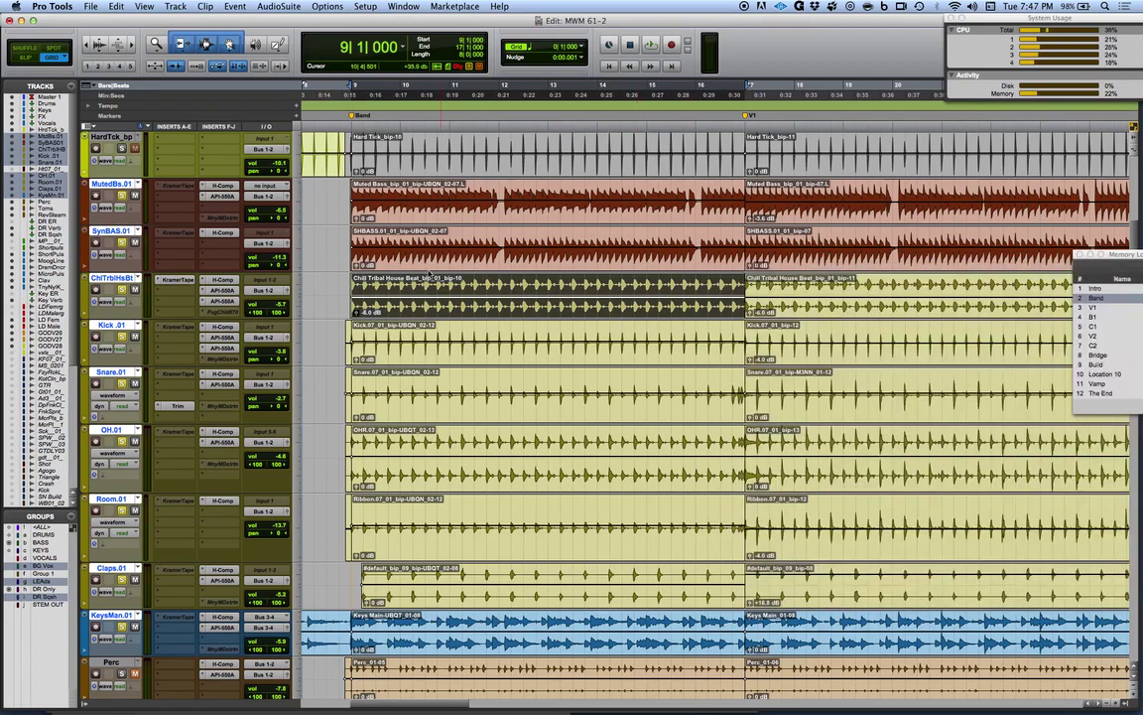
left_click(178, 284, "ctrl+super")
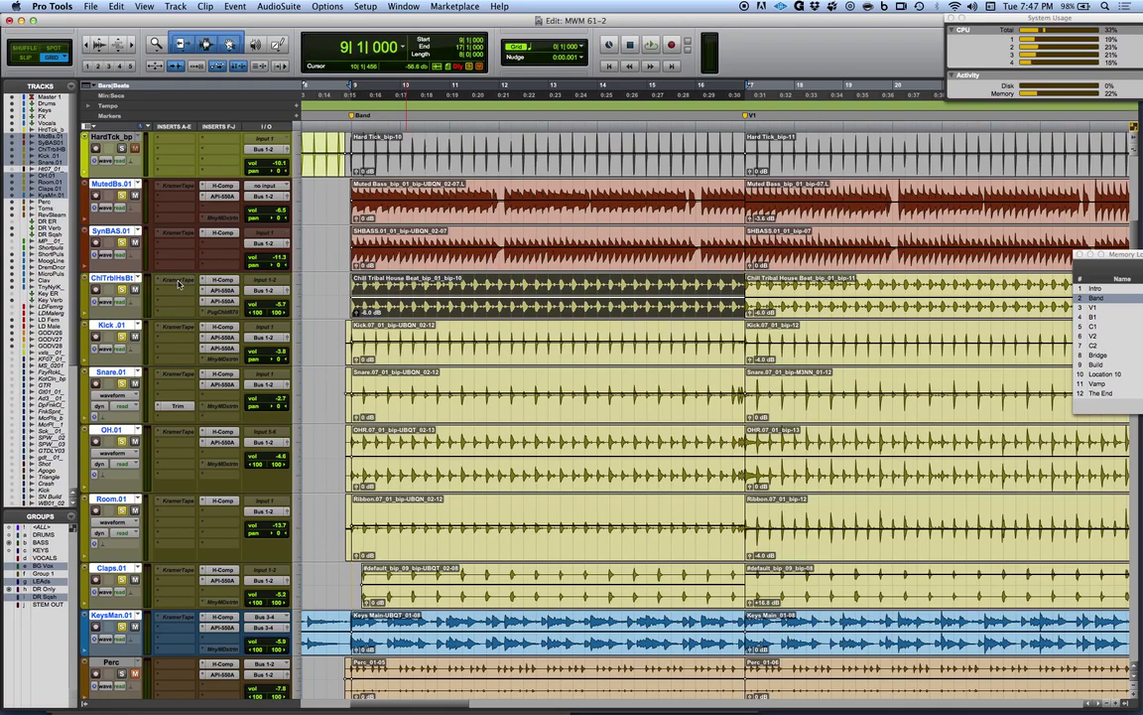